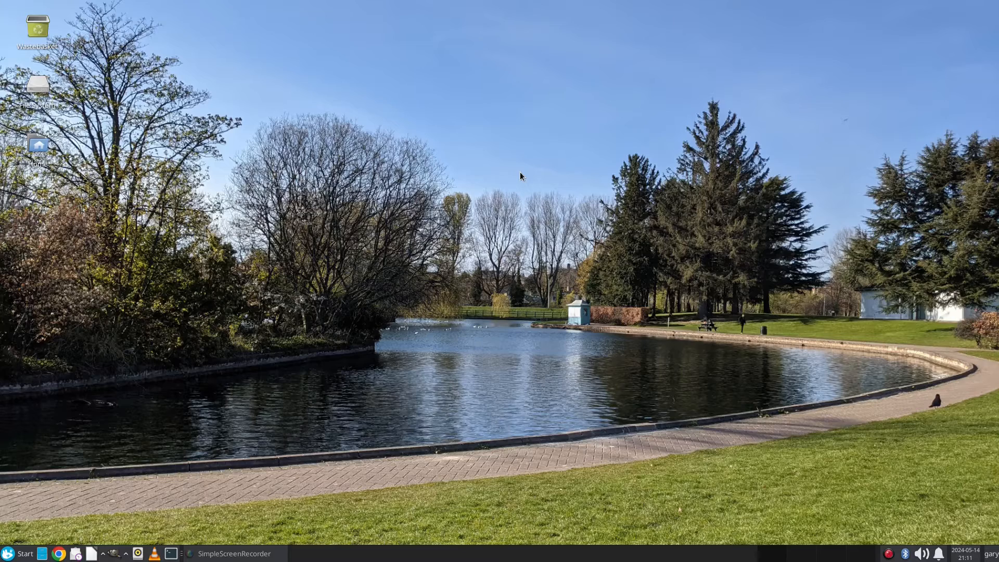
Step: Open a terminal and refresh the package lists with 'sudo apt update', entering the password
{"action": "left_click", "coordinate": [174, 555]}
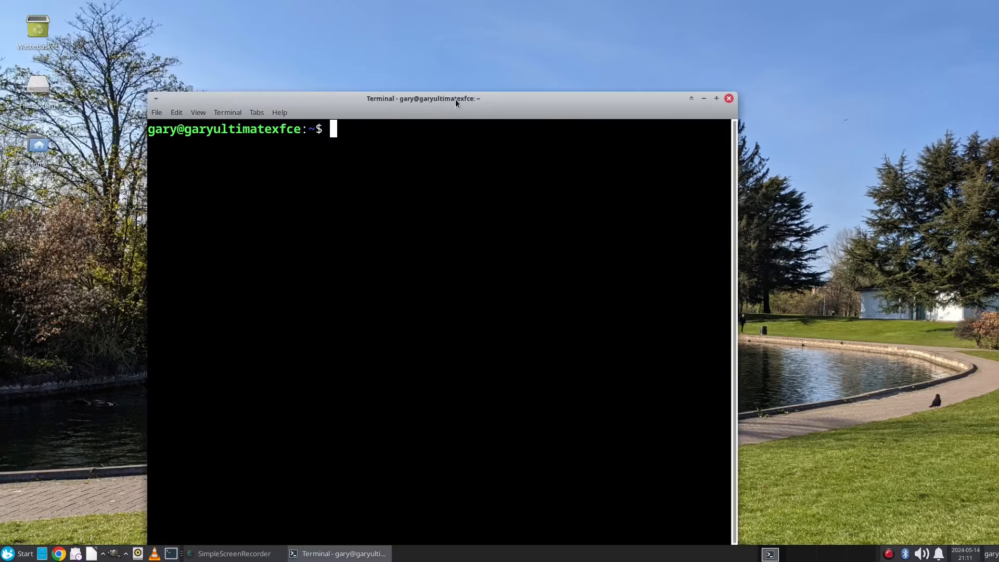
{"action": "left_click_drag", "start_coordinate": [454, 99], "coordinate": [402, 55]}
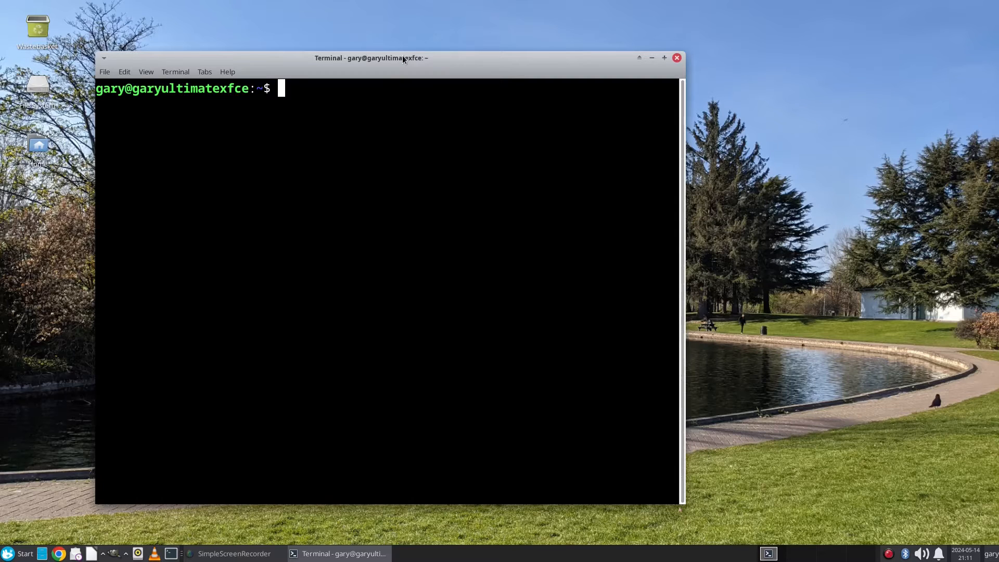
{"action": "type", "text": "sudo"}
{"action": "type", "text": "apt ui"}
{"action": "key", "text": "BackSpace"}
{"action": "type", "text": "pdat"}
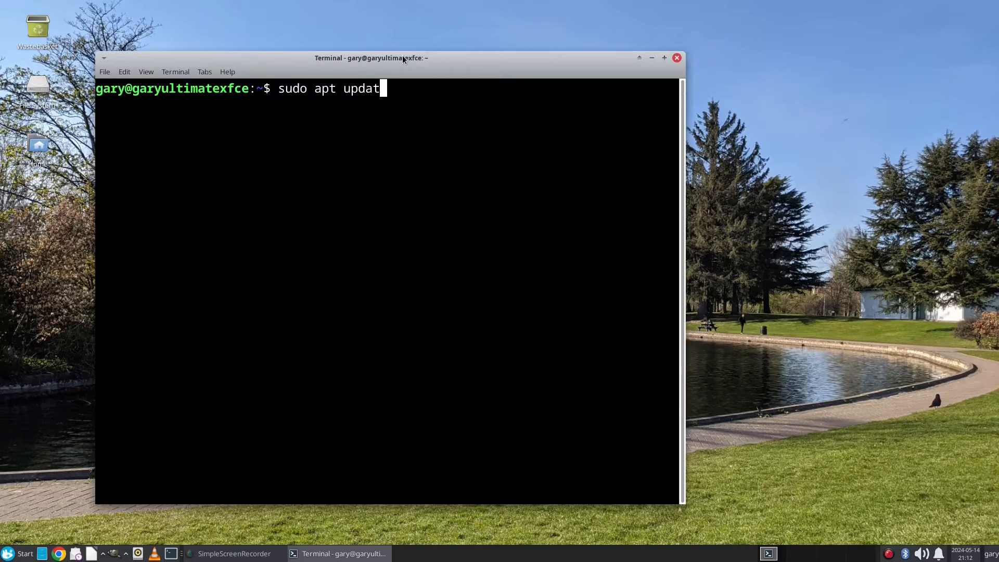
{"action": "type", "text": "e"}
{"action": "key", "text": "Return"}
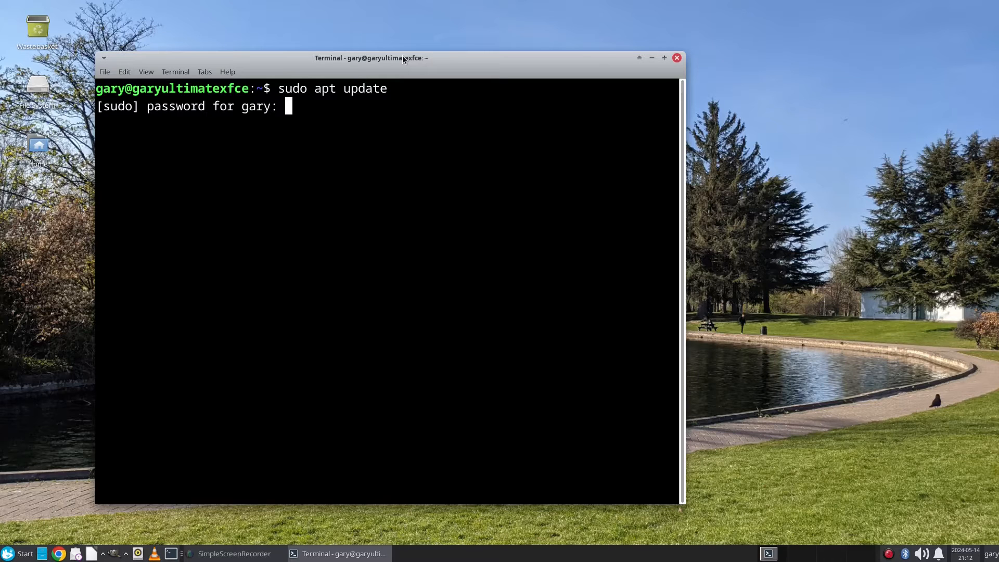
{"action": "key", "text": "Return"}
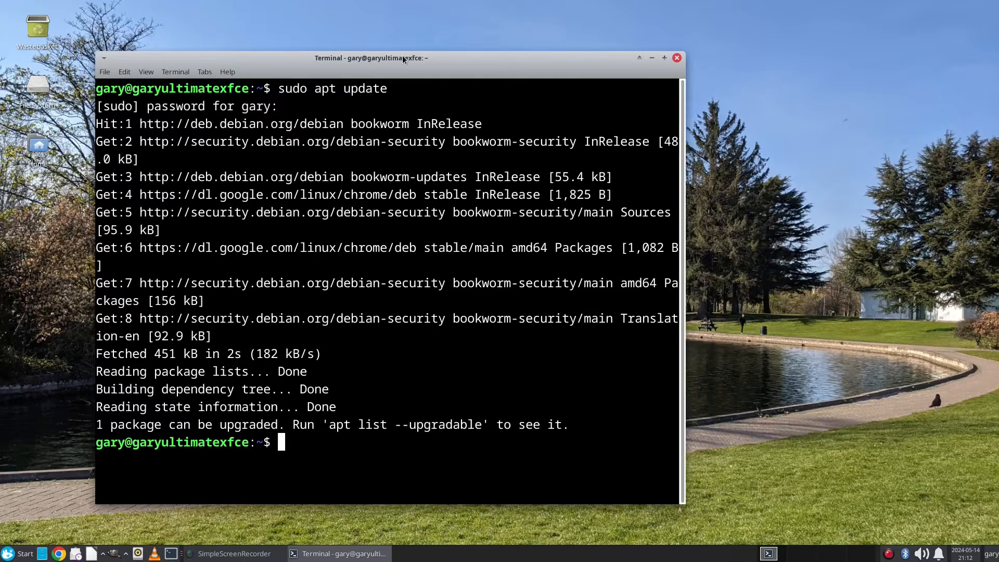
Step: Run 'sudo apt upgrade', confirm with y, then clear the terminal
{"action": "type", "text": "sudo apt uprg"}
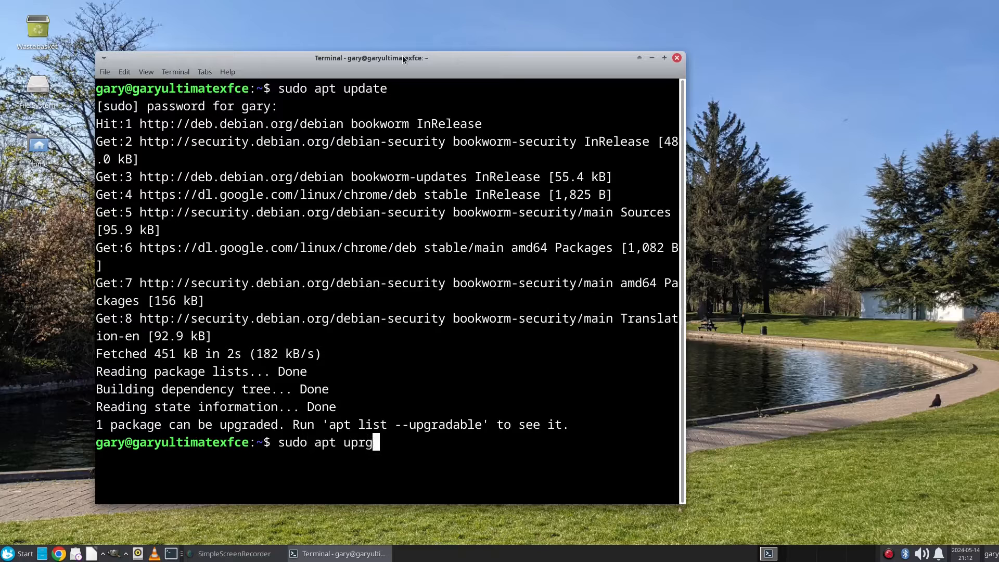
{"action": "type", "text": "ade"}
{"action": "key", "text": "BackSpace"}
{"action": "key", "text": "BackSpace"}
{"action": "key", "text": "BackSpace"}
{"action": "key", "text": "BackSpace"}
{"action": "key", "text": "BackSpace"}
{"action": "type", "text": "grade"}
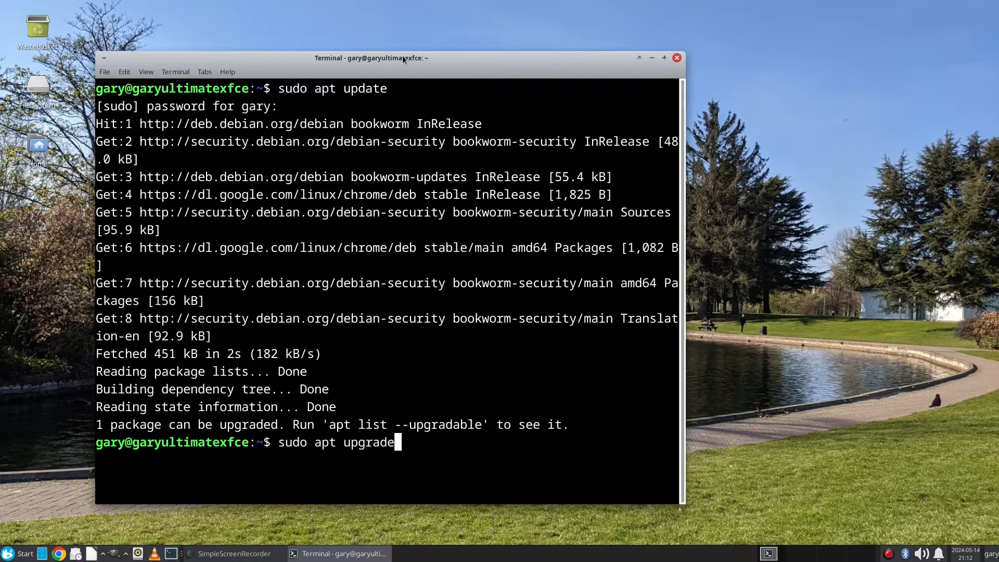
{"action": "key", "text": "Return"}
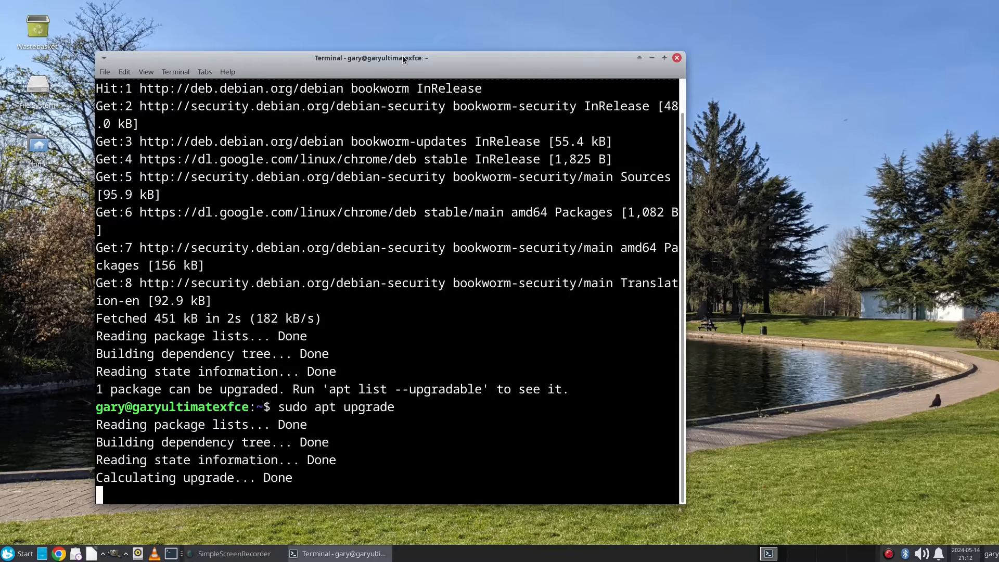
{"action": "type", "text": "y"}
{"action": "key", "text": "Return"}
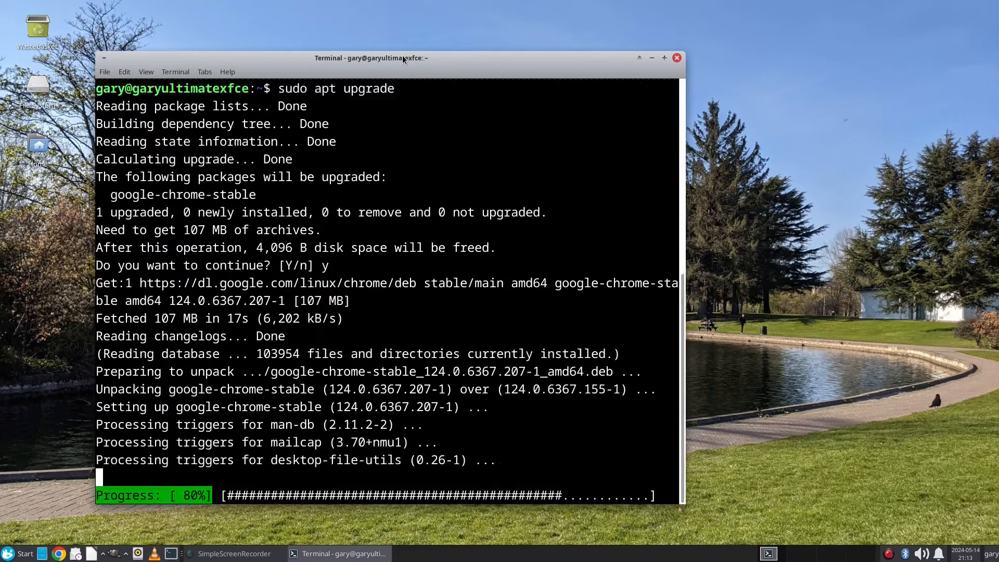
{"action": "type", "text": "clear"}
{"action": "key", "text": "Return"}
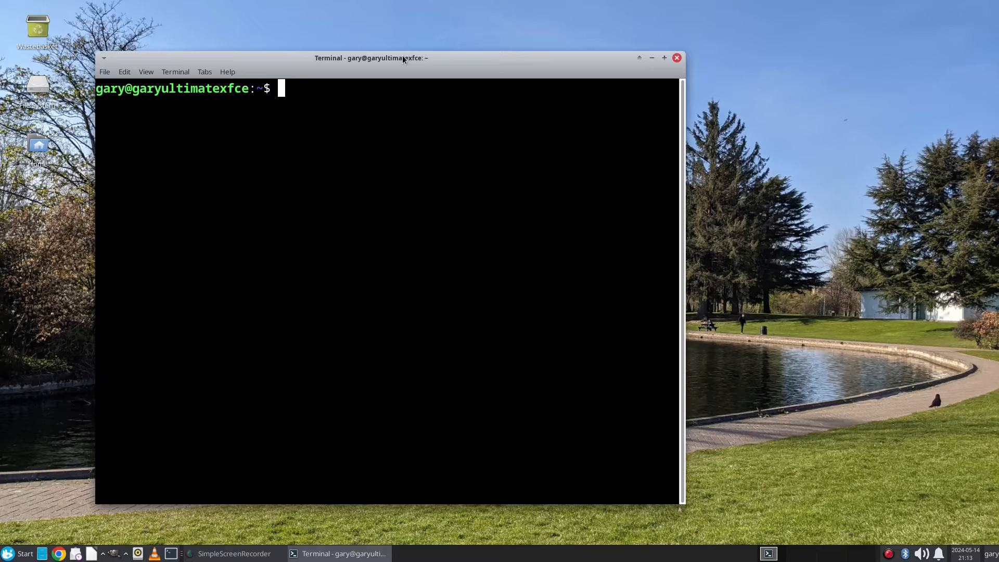
Step: Install qemu-kvm with 'sudo apt install qemu-kvm', confirming with y
{"action": "type", "text": "sudo qemu-kvm"}
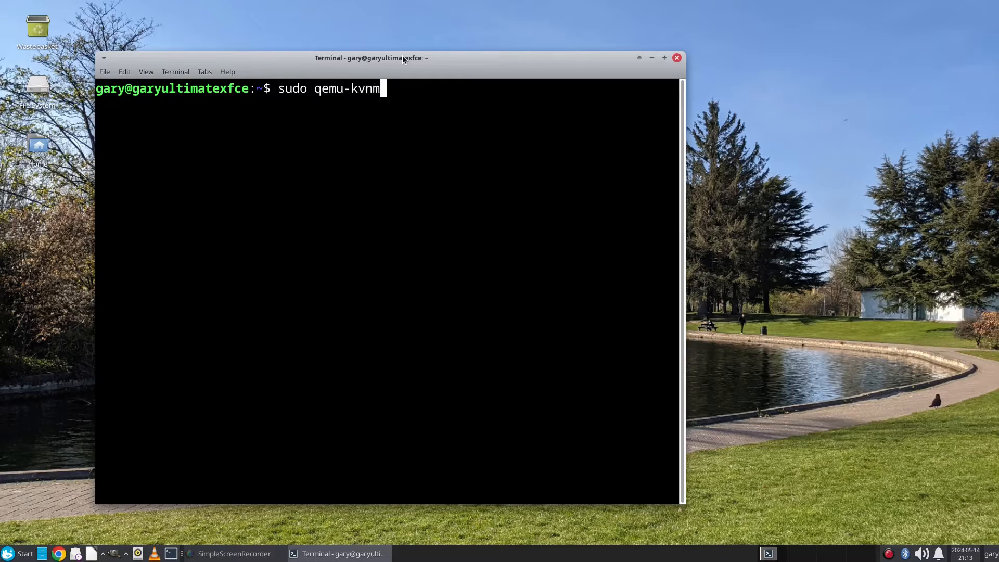
{"action": "key", "text": "BackSpace"}
{"action": "type", "text": "m"}
{"action": "key", "text": "BackSpace"}
{"action": "key", "text": "BackSpace"}
{"action": "key", "text": "BackSpace"}
{"action": "key", "text": "BackSpace"}
{"action": "key", "text": "BackSpace"}
{"action": "key", "text": "BackSpace"}
{"action": "key", "text": "BackSpace"}
{"action": "key", "text": "BackSpace"}
{"action": "type", "text": "apt "}
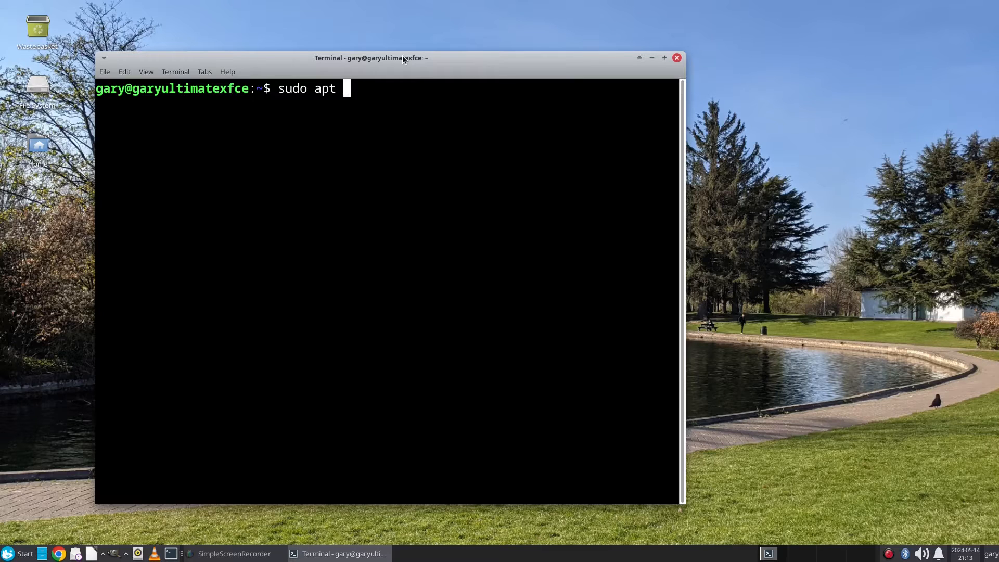
{"action": "type", "text": "install qe"}
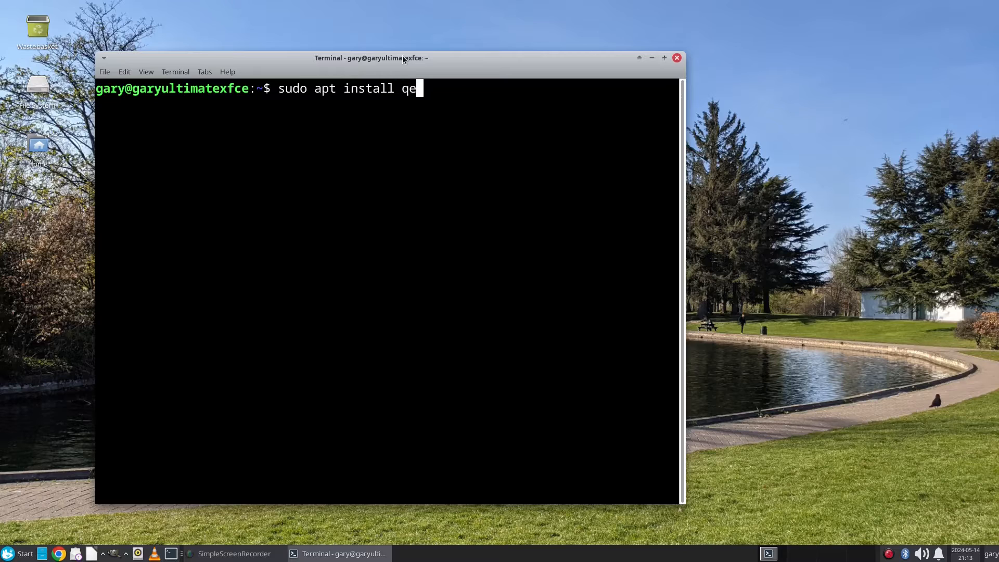
{"action": "type", "text": "mu-kvm"}
{"action": "key", "text": "Return"}
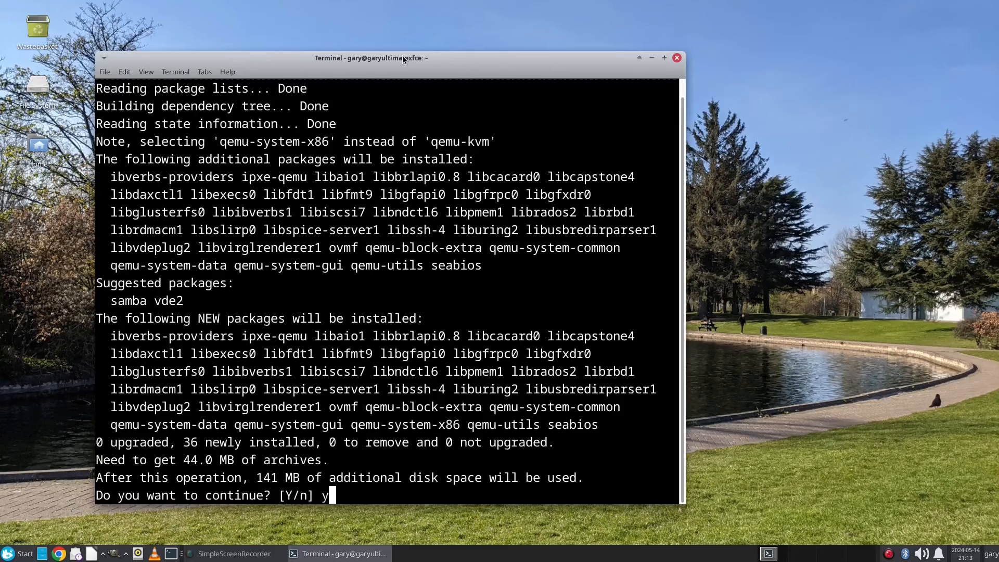
{"action": "type", "text": "y"}
{"action": "key", "text": "Return"}
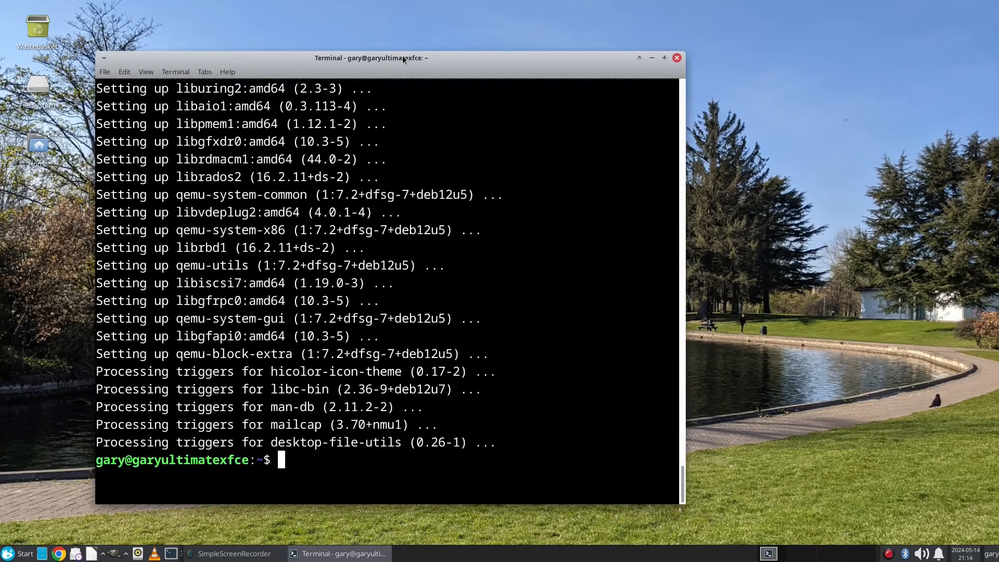
Step: Install libvirt-daemon-system with 'sudo apt install libvirt-daemon-system', confirming with y
{"action": "type", "text": "sudo ap"}
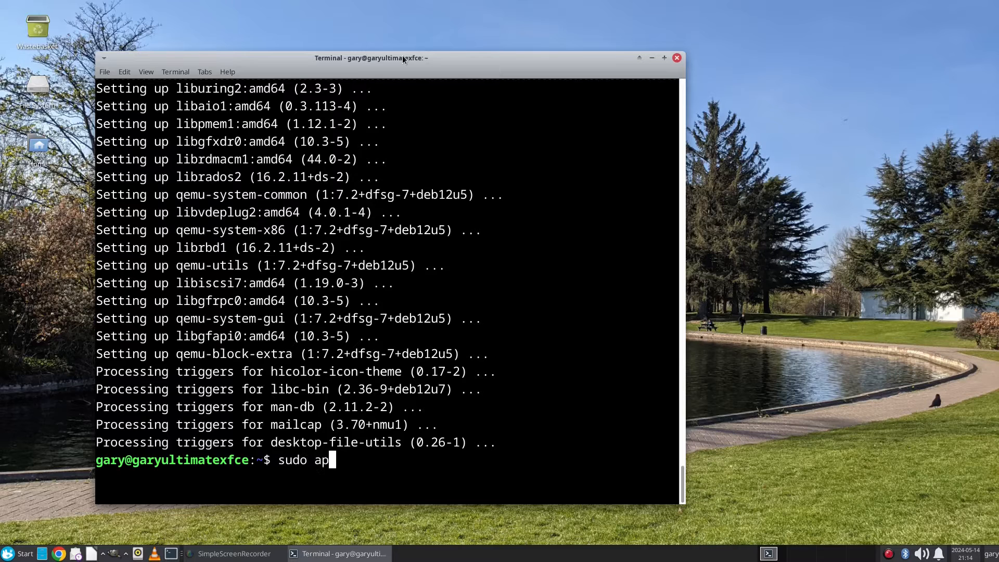
{"action": "type", "text": "t install li"}
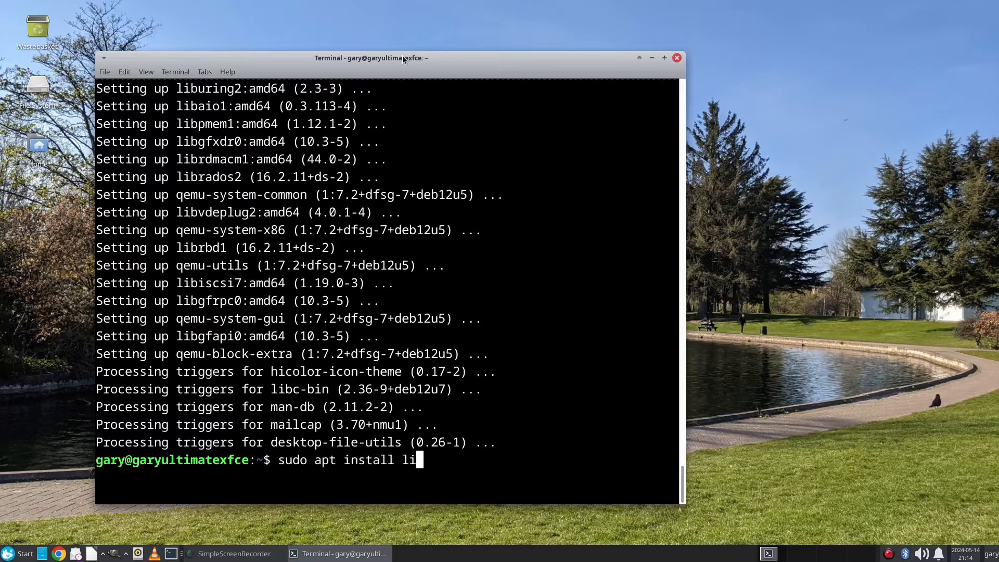
{"action": "type", "text": "bvirt-da"}
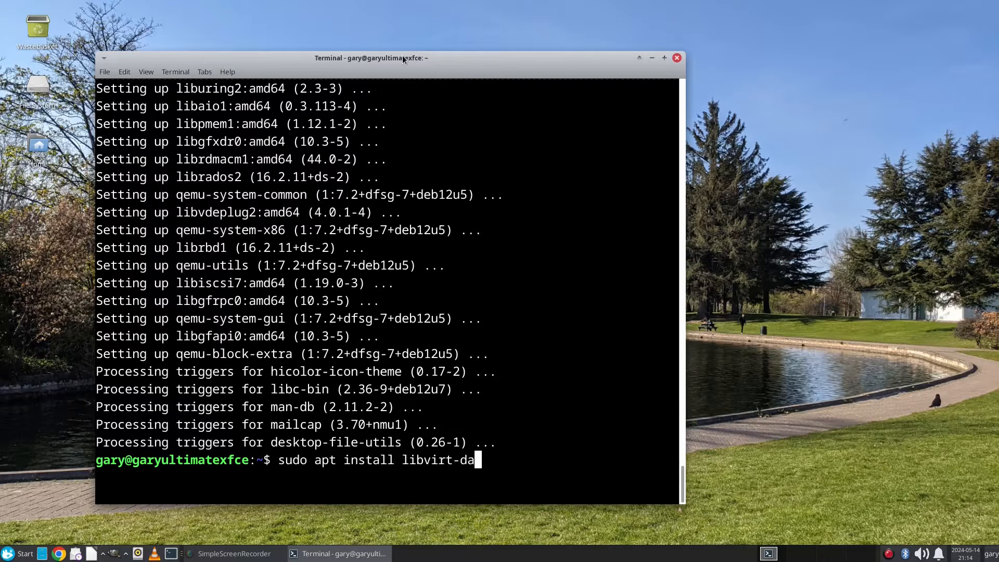
{"action": "type", "text": "emon-system"}
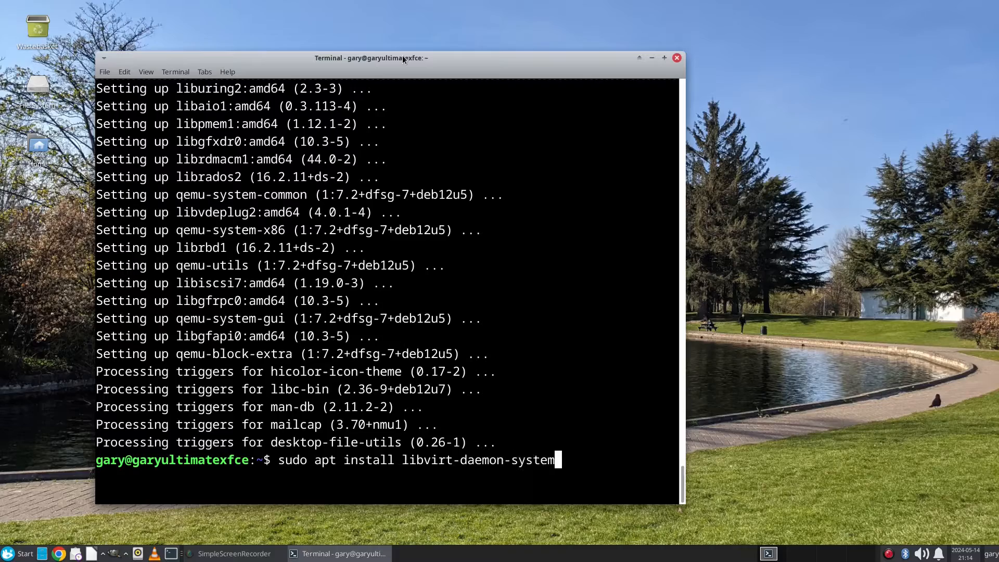
{"action": "key", "text": "Return"}
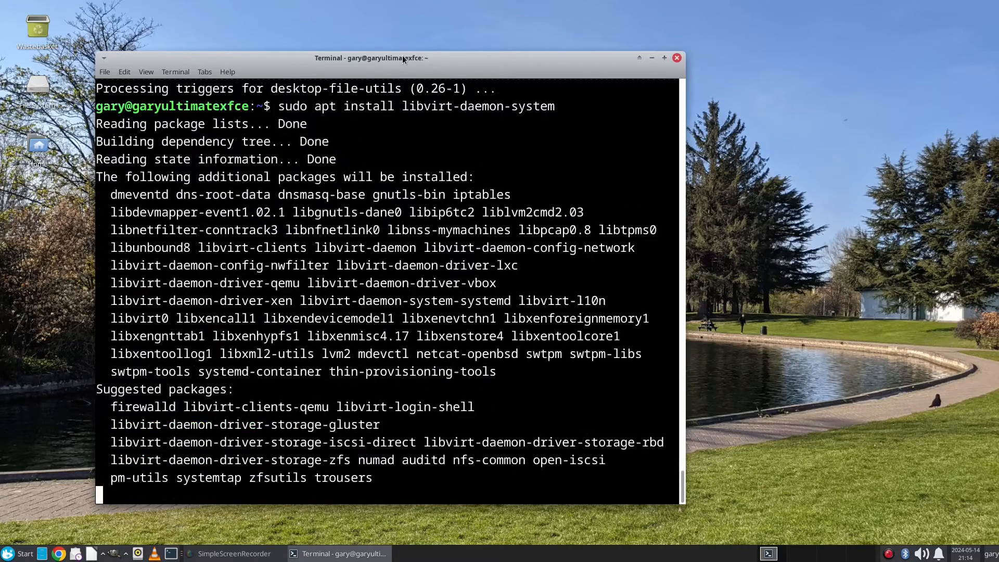
{"action": "type", "text": "y"}
{"action": "key", "text": "Return"}
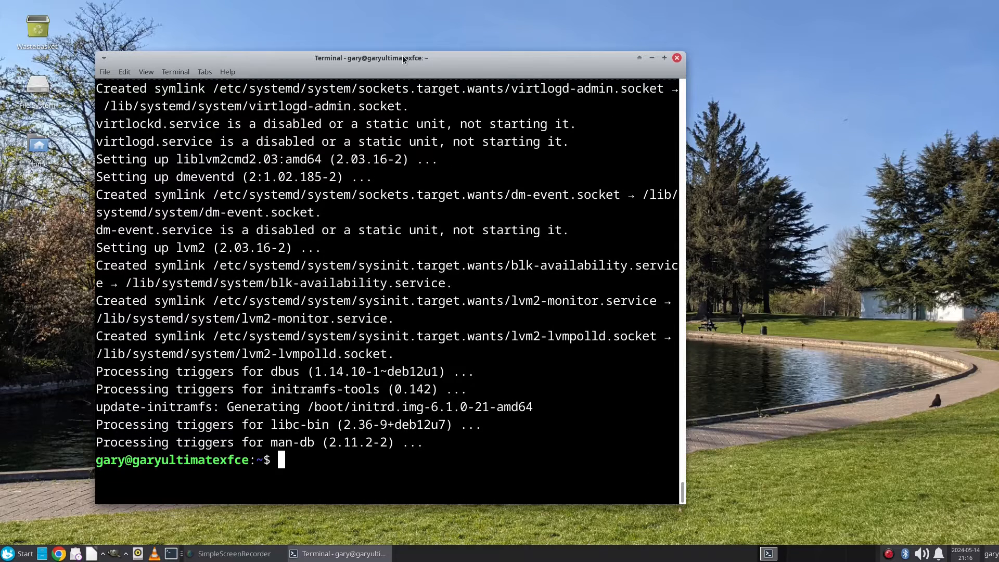
Step: Install the libvirt-clients and bridge-utils packages with apt
{"action": "type", "text": "sudo apt in"}
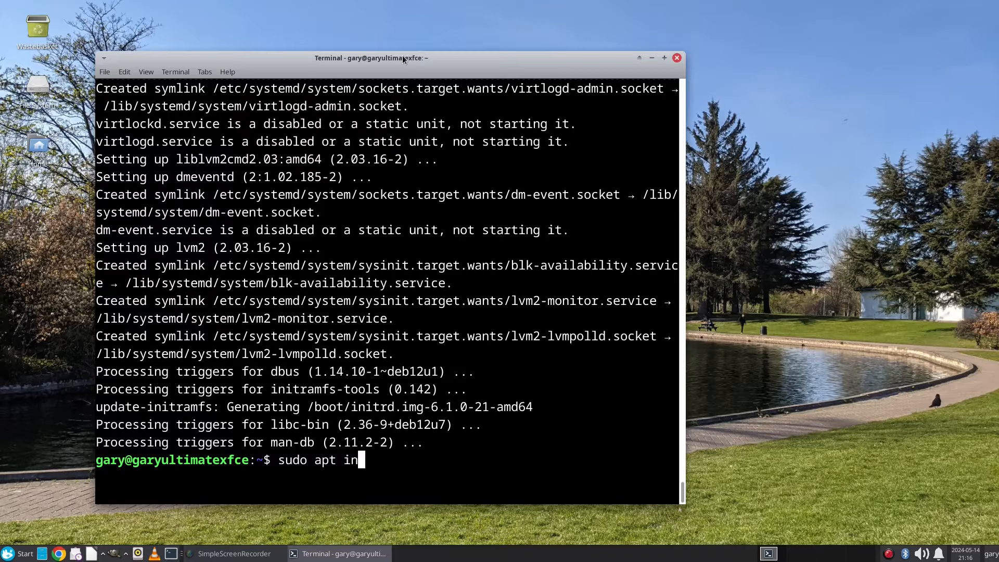
{"action": "type", "text": "stall libv"}
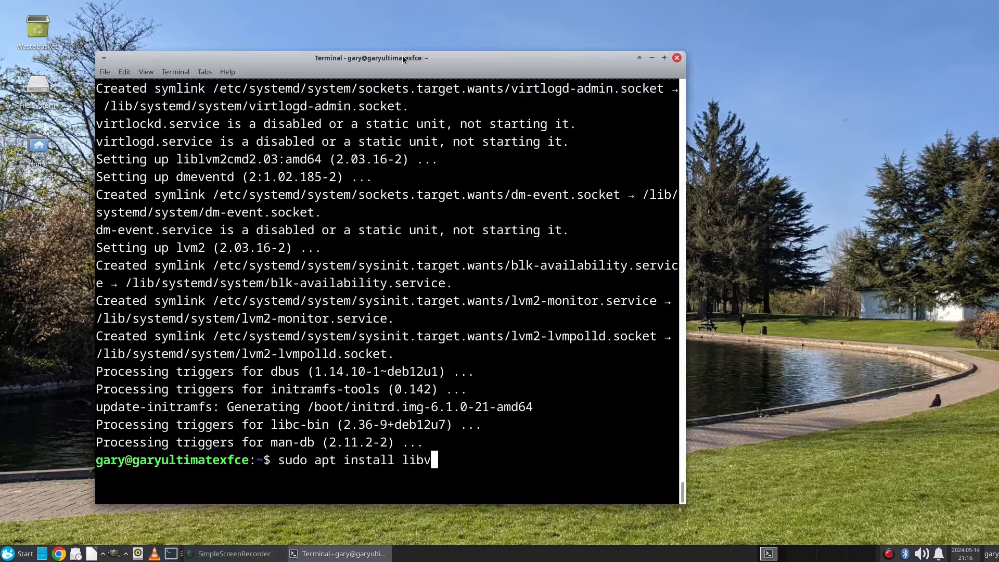
{"action": "type", "text": "irt-clients"}
{"action": "key", "text": "Return"}
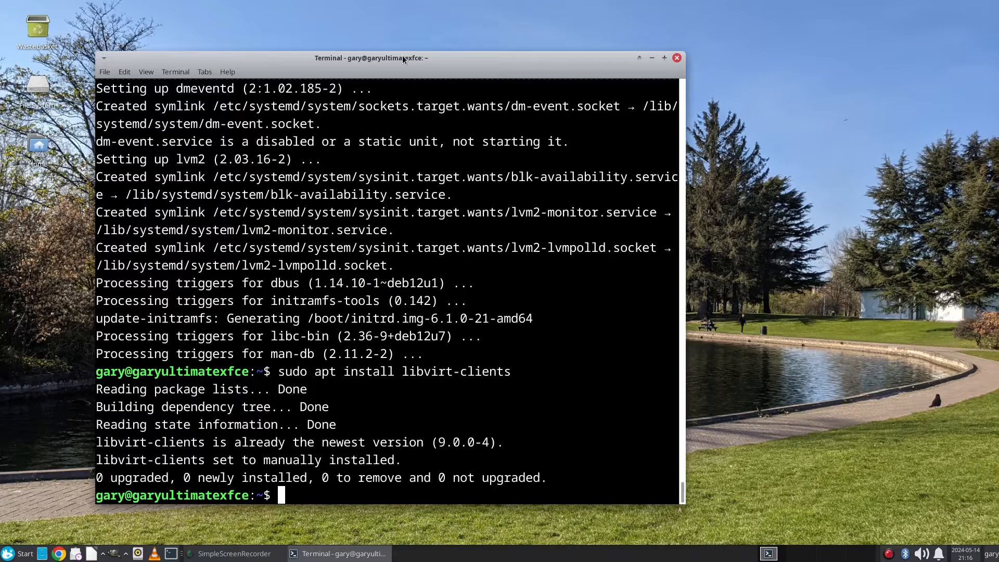
{"action": "type", "text": "sudo apt in"}
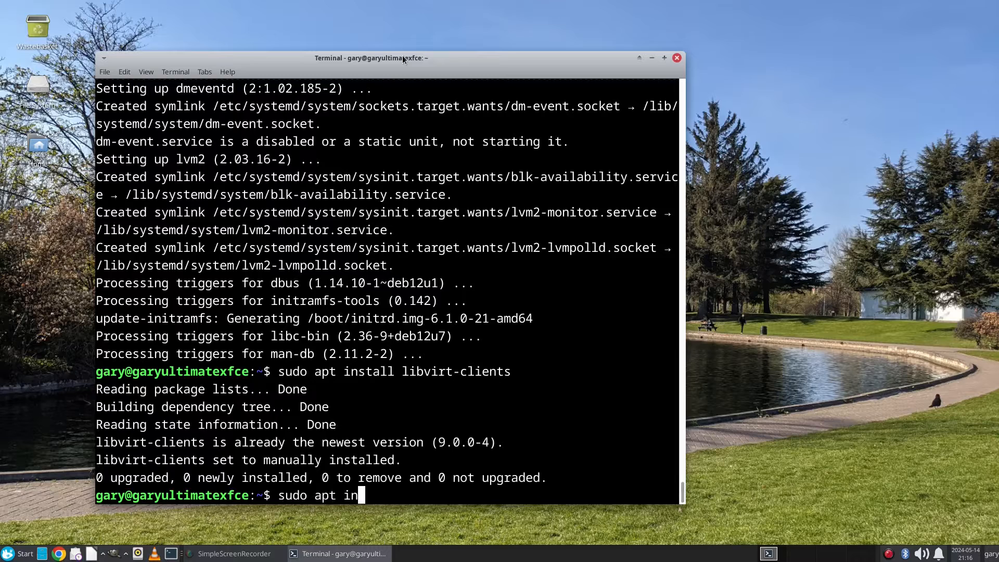
{"action": "type", "text": "stall bridge-utils"}
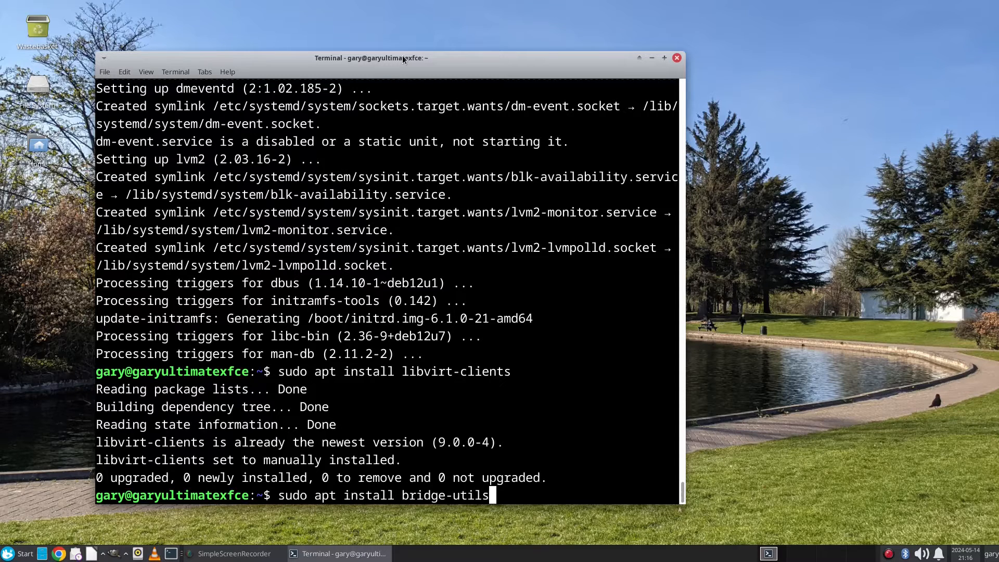
{"action": "key", "text": "Return"}
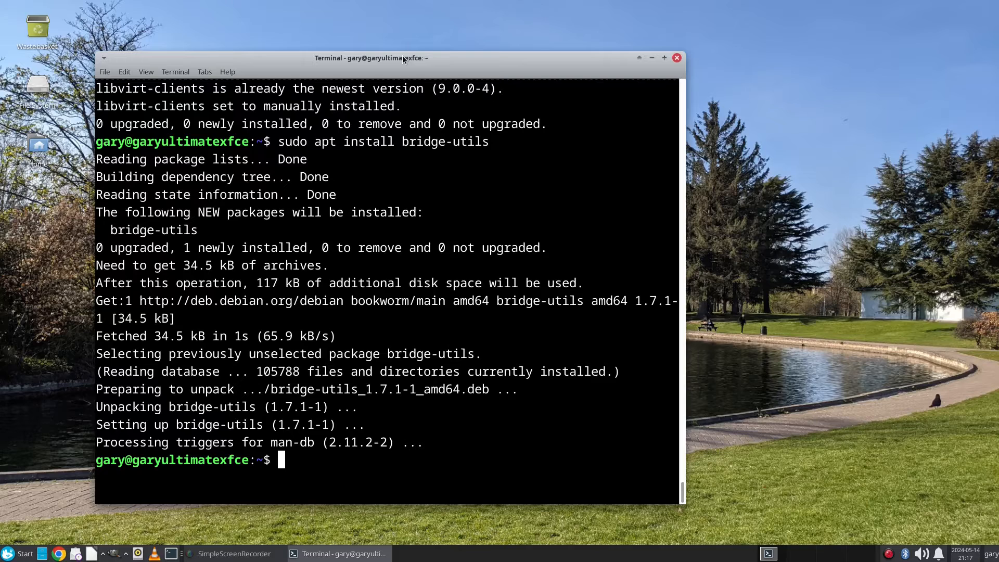
Step: Install virt-manager with 'sudo apt install virt-manager', confirm with y, then clear the screen
{"action": "type", "text": "sudo apt "}
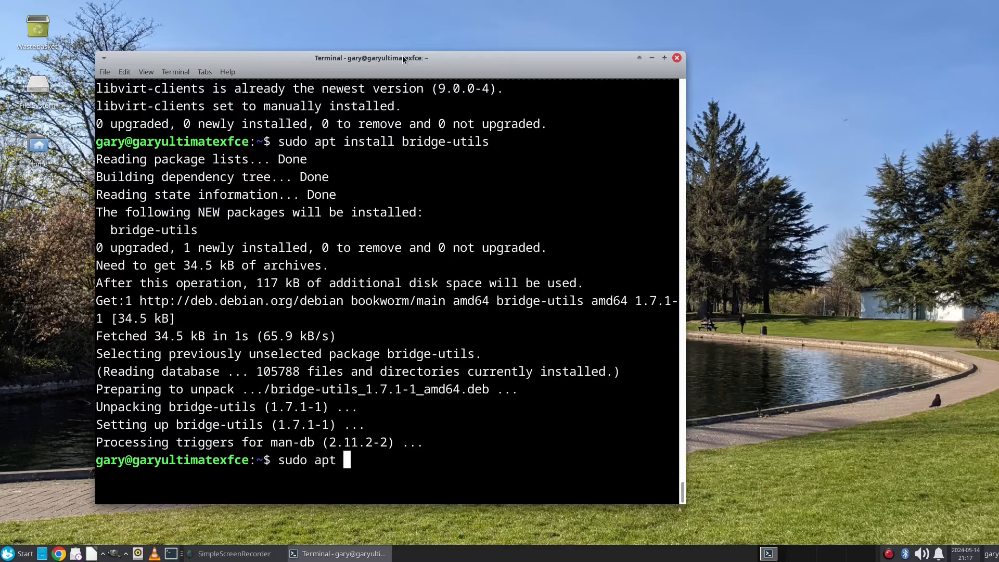
{"action": "type", "text": "install irt"}
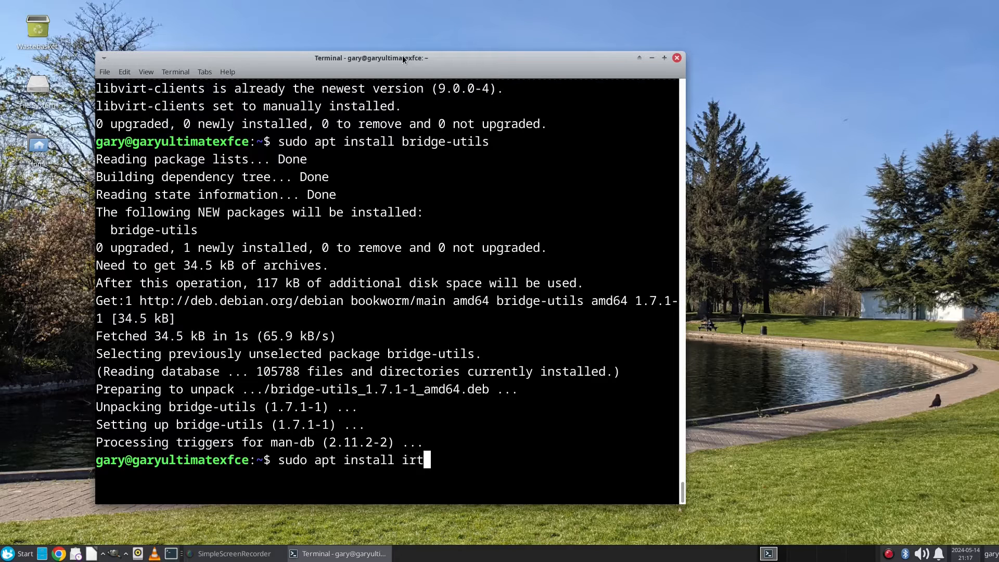
{"action": "key", "text": "BackSpace"}
{"action": "key", "text": "BackSpace"}
{"action": "key", "text": "BackSpace"}
{"action": "type", "text": "virt-manager"}
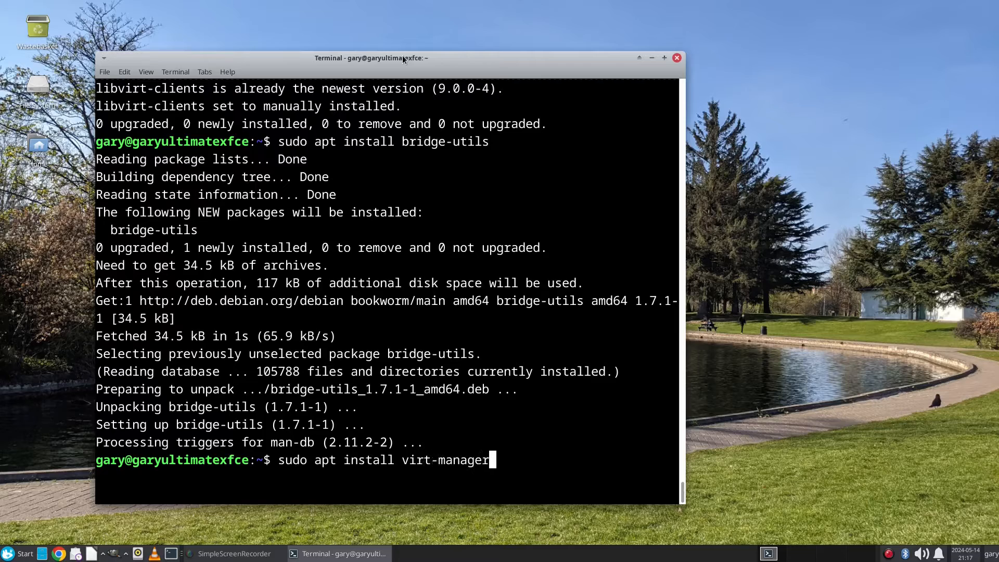
{"action": "key", "text": "Return"}
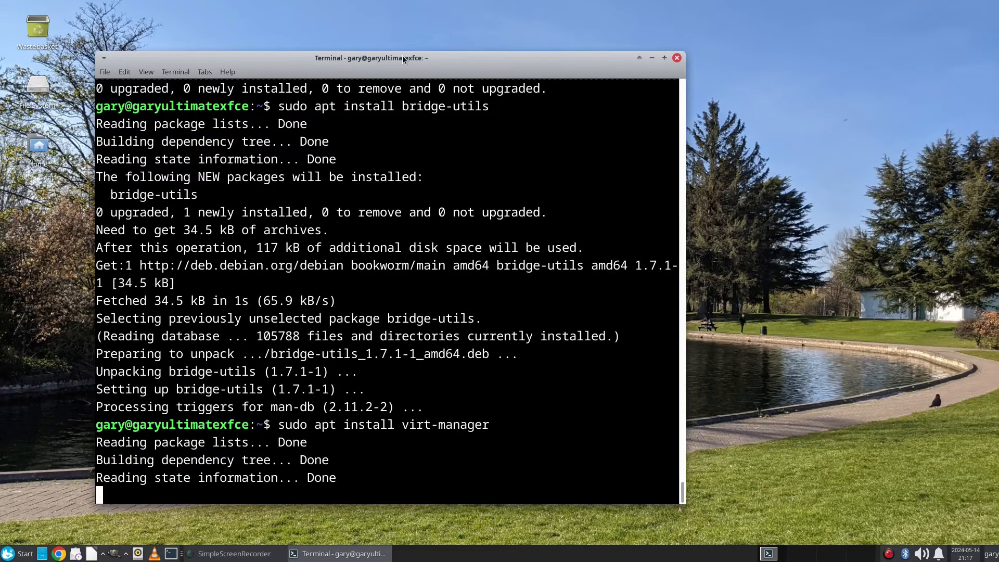
{"action": "type", "text": "y"}
{"action": "key", "text": "Return"}
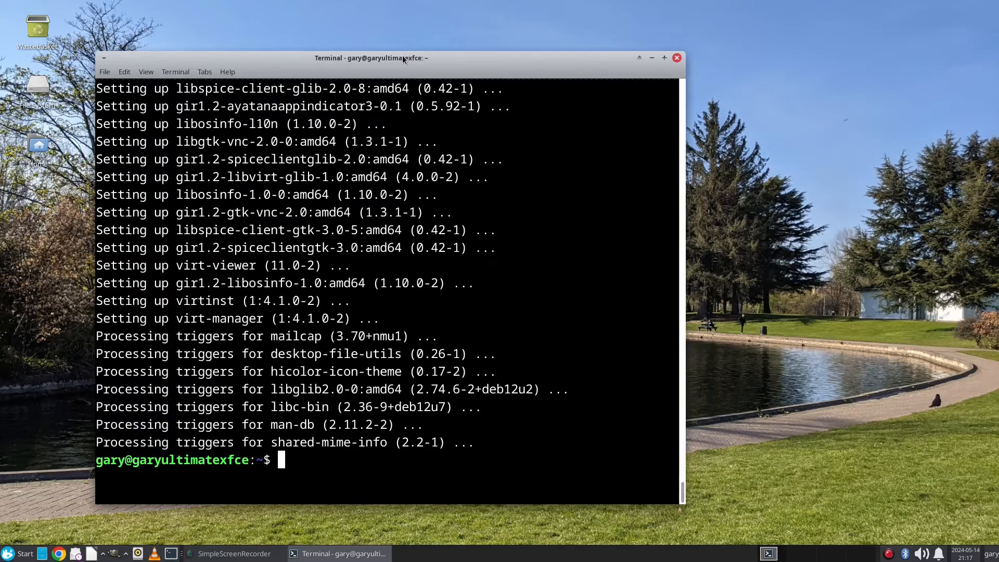
{"action": "type", "text": "clear"}
{"action": "key", "text": "Return"}
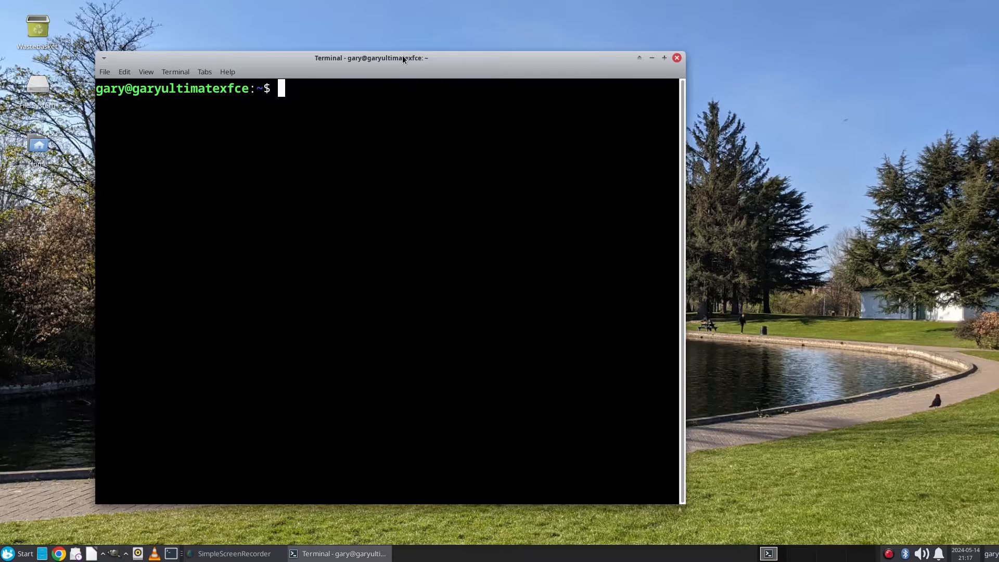
Step: Add the current user to the libvirt and kvm groups with sudo adduser, then clear the screen
{"action": "type", "text": "sud"}
{"action": "type", "text": "o adduser "}
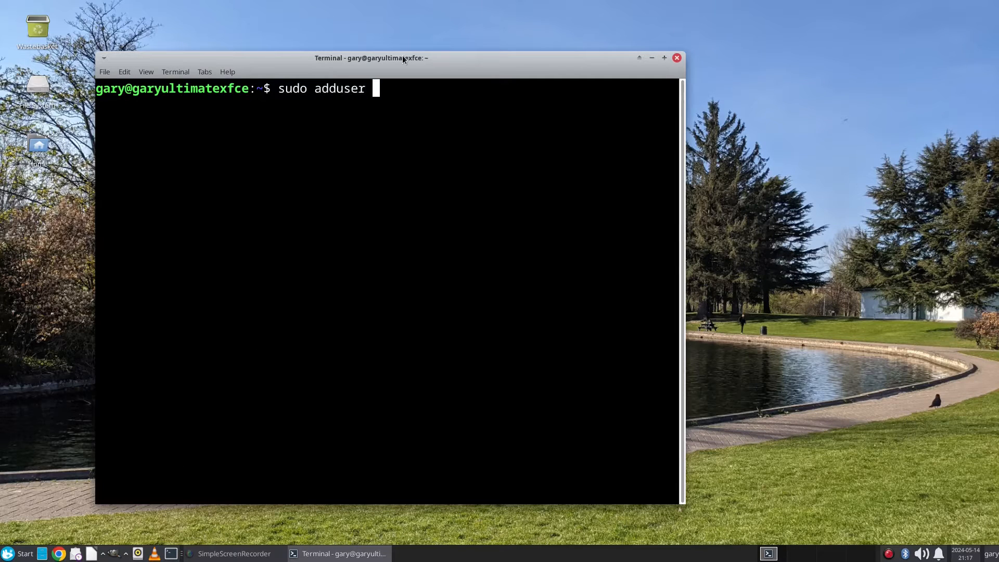
{"action": "type", "text": "gary libvirt"}
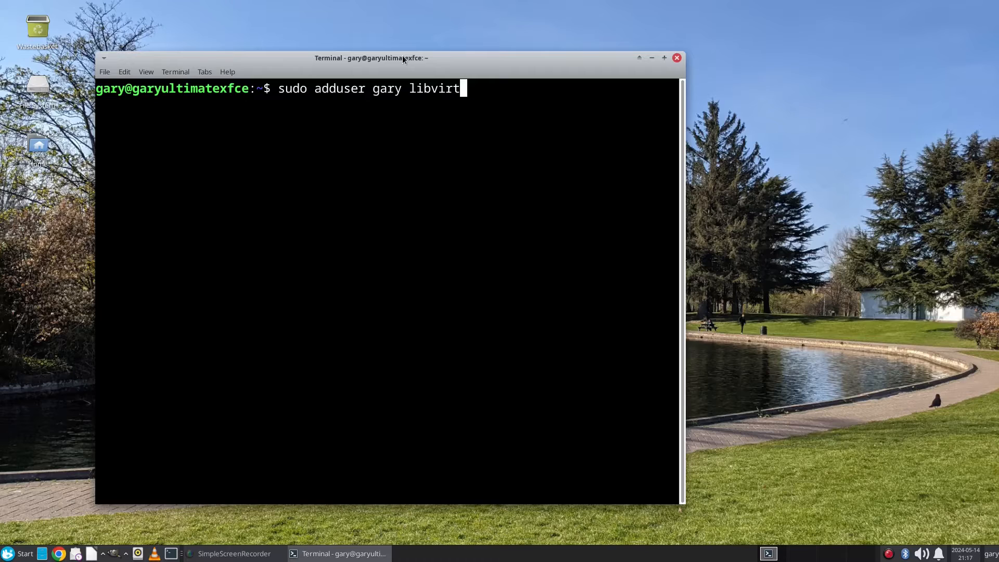
{"action": "key", "text": "Return"}
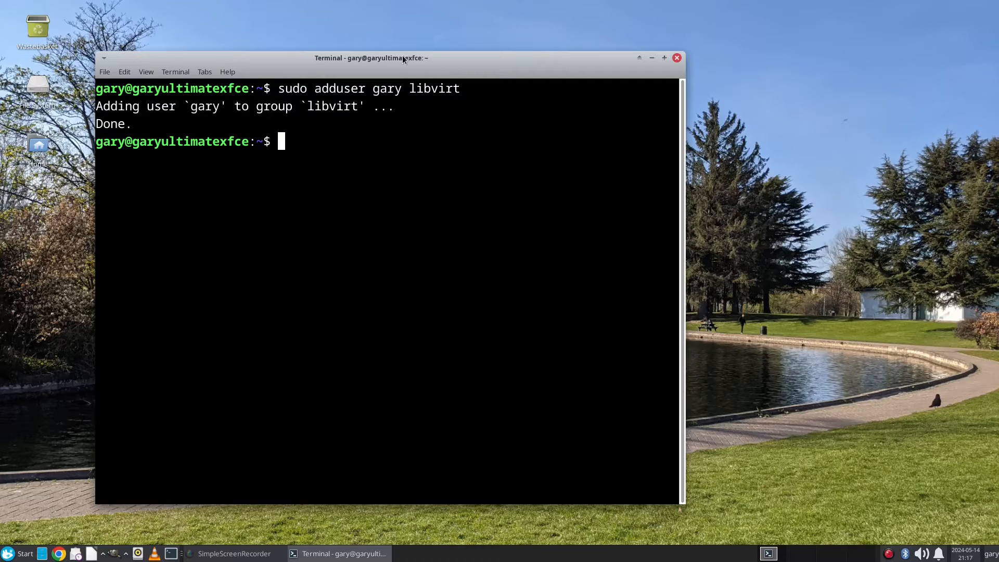
{"action": "type", "text": "sudo adduser gary kvm"}
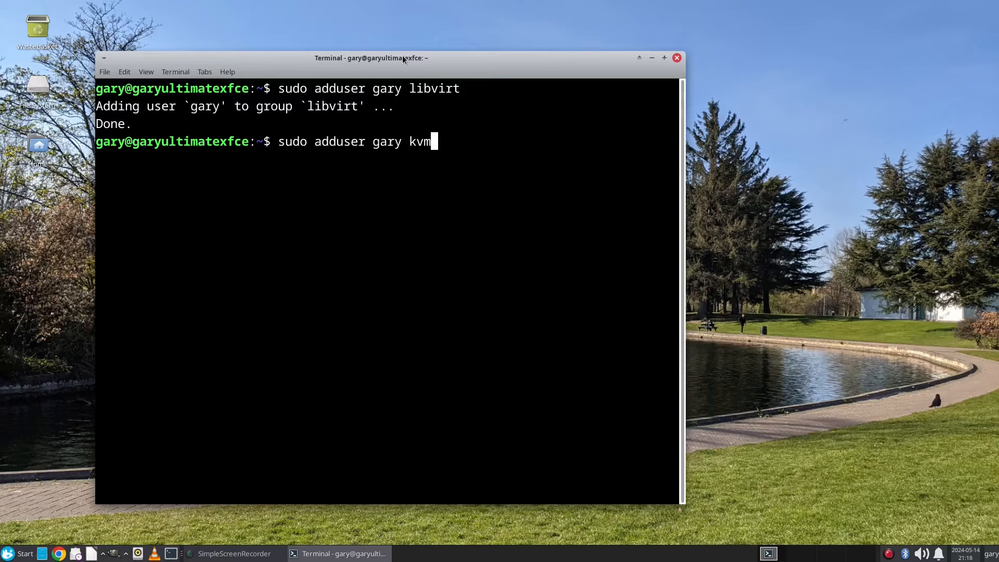
{"action": "key", "text": "Return"}
{"action": "key", "text": "ctrl+l"}
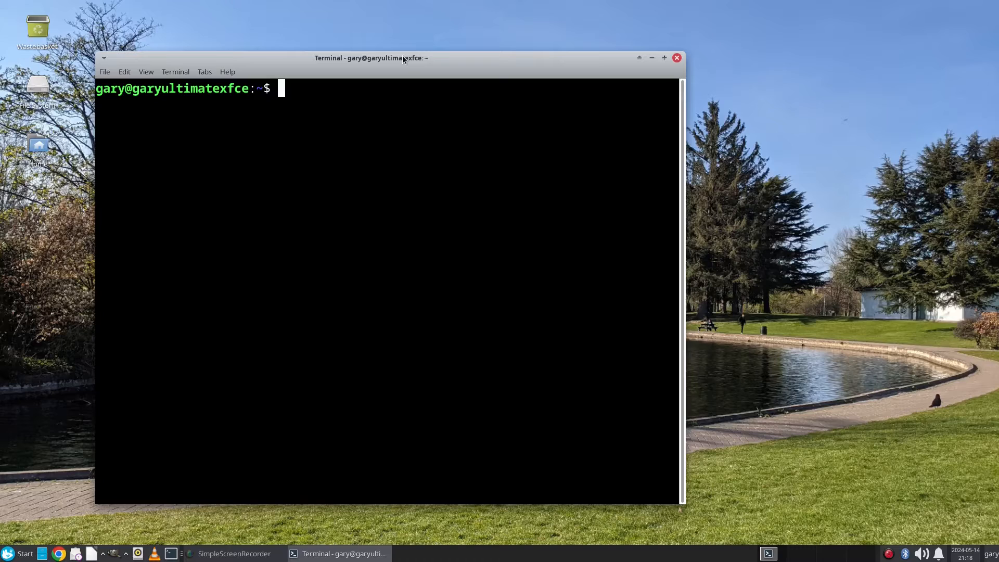
Step: Check the libvirtd service status with 'sudo systemctl status libvirtd' and exit the pager
{"action": "type", "text": "sudo system"}
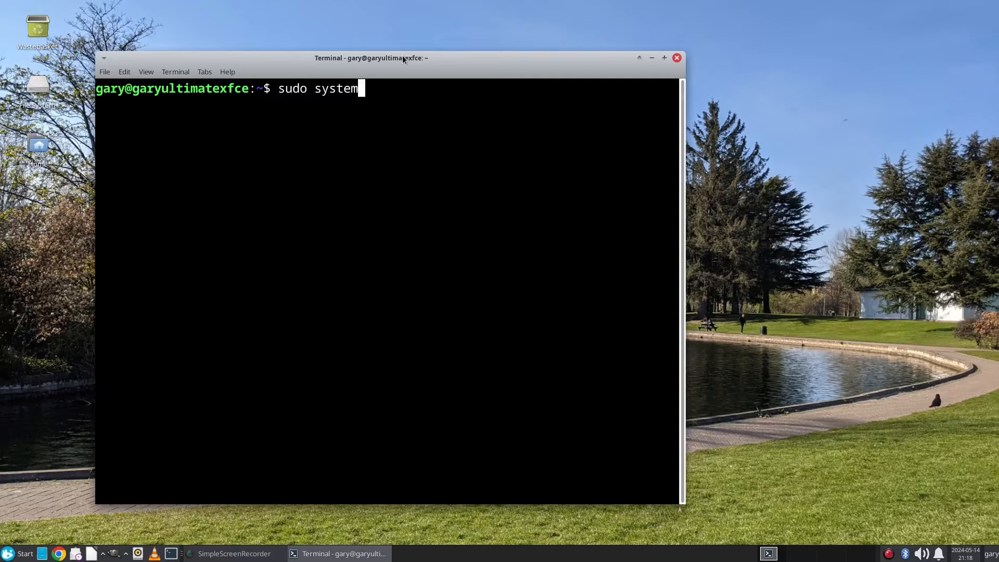
{"action": "type", "text": "ctl stats ll"}
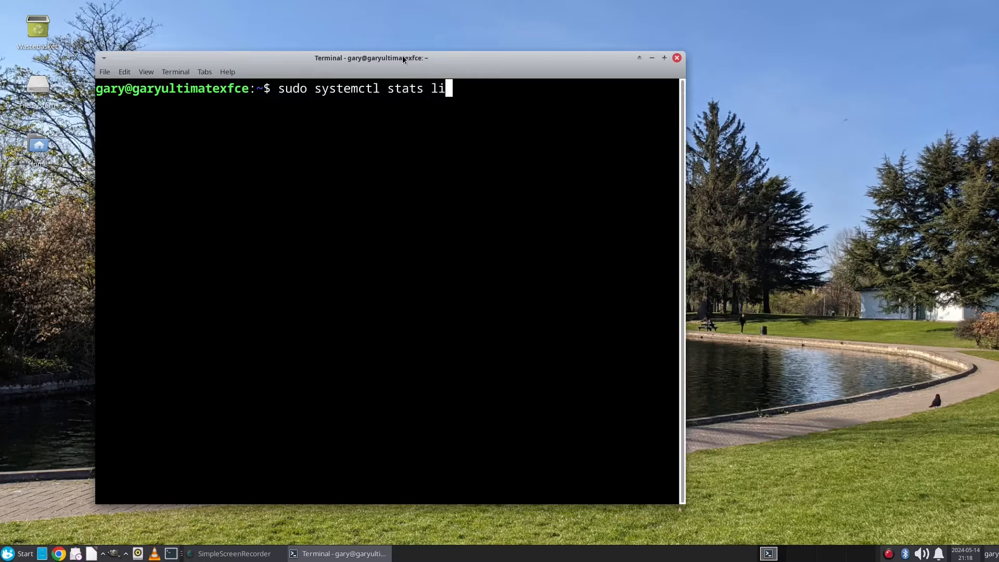
{"action": "key", "text": "BackSpace"}
{"action": "key", "text": "BackSpace"}
{"action": "key", "text": "BackSpace"}
{"action": "key", "text": "BackSpace"}
{"action": "type", "text": "us libvirtd"}
{"action": "key", "text": "Return"}
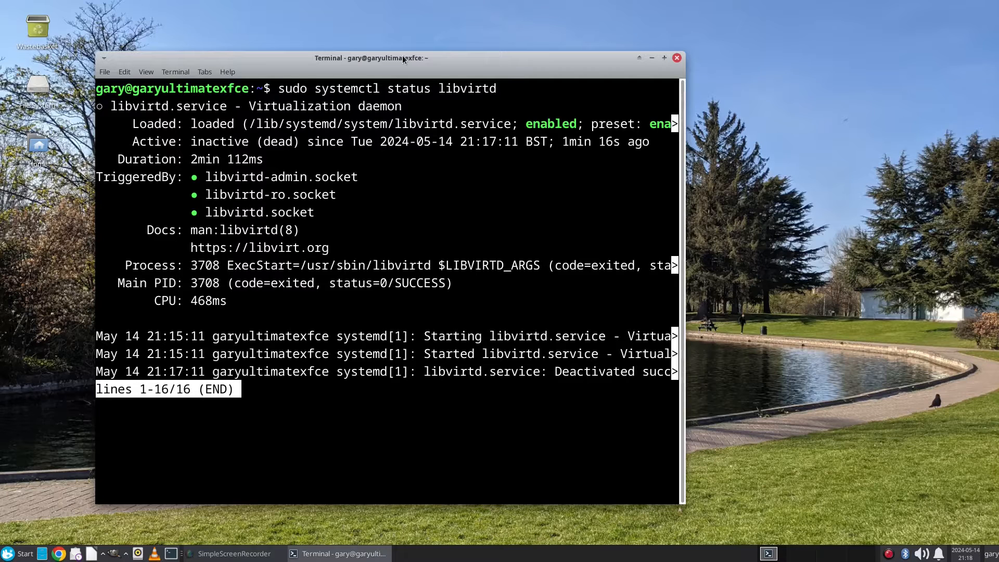
{"action": "key", "text": "q"}
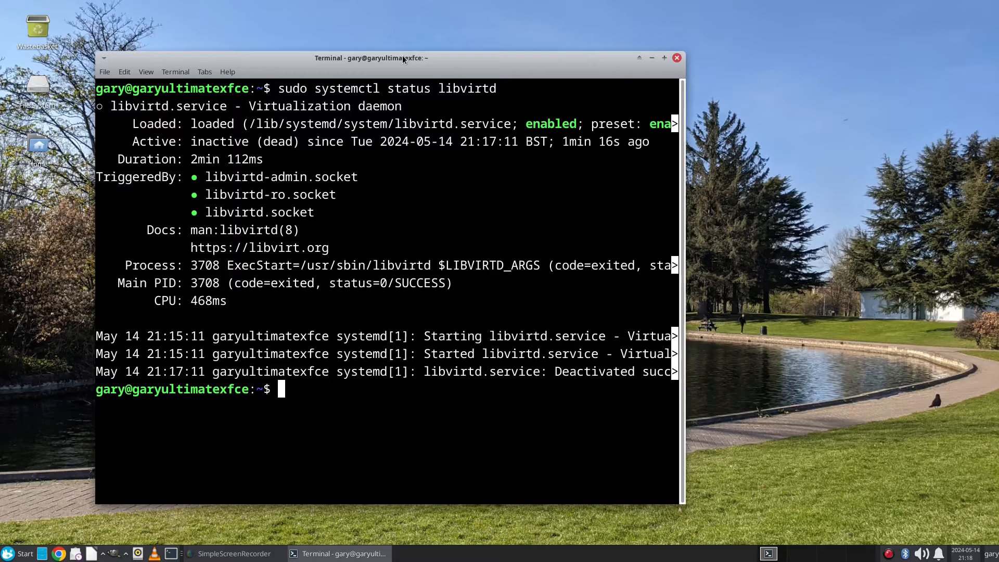
Step: Discard a drafted systemctl enable libvirtd command and launch virt-manager from the shell
{"action": "type", "text": "sudo sy"}
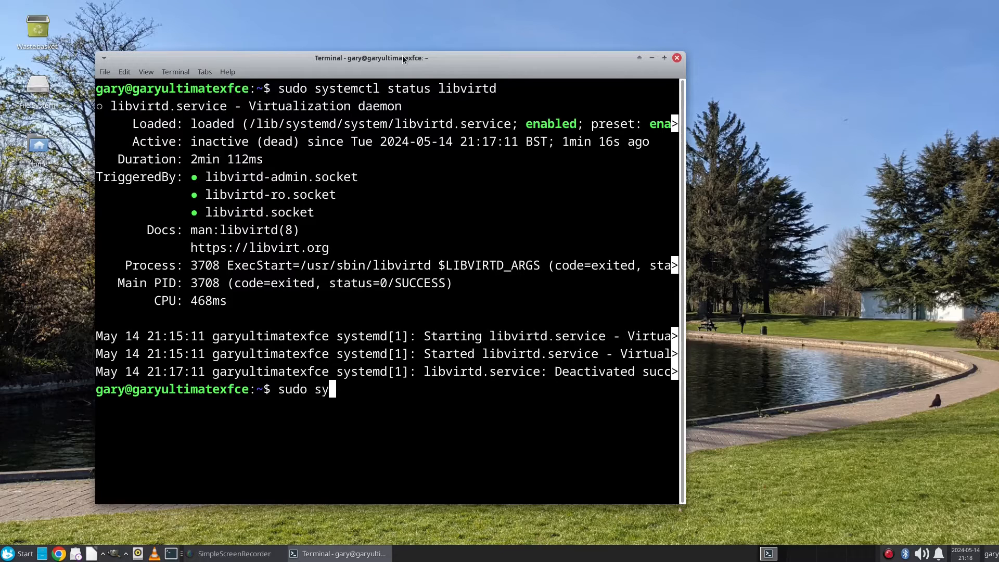
{"action": "type", "text": "stemctl start"}
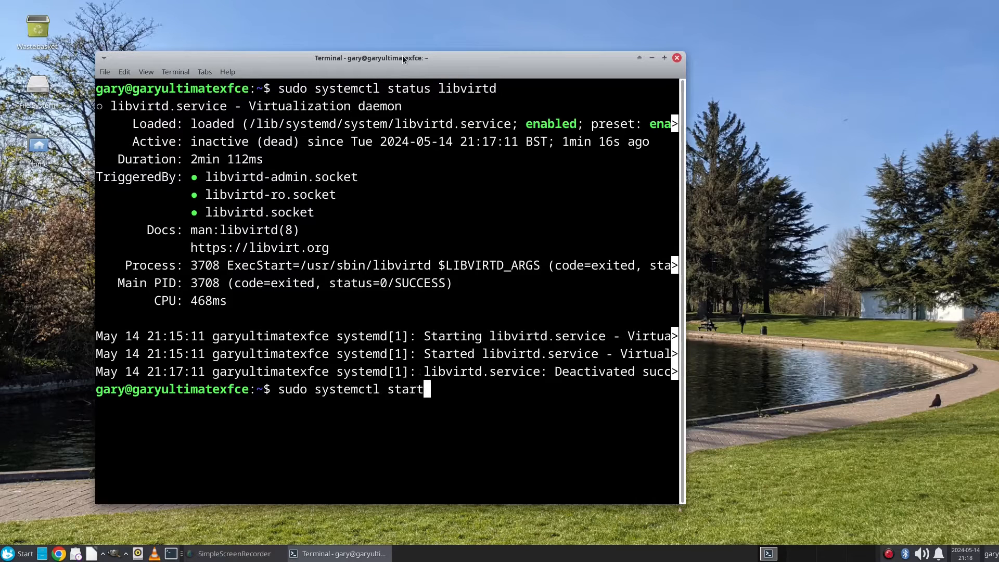
{"action": "type", "text": " libvirtd"}
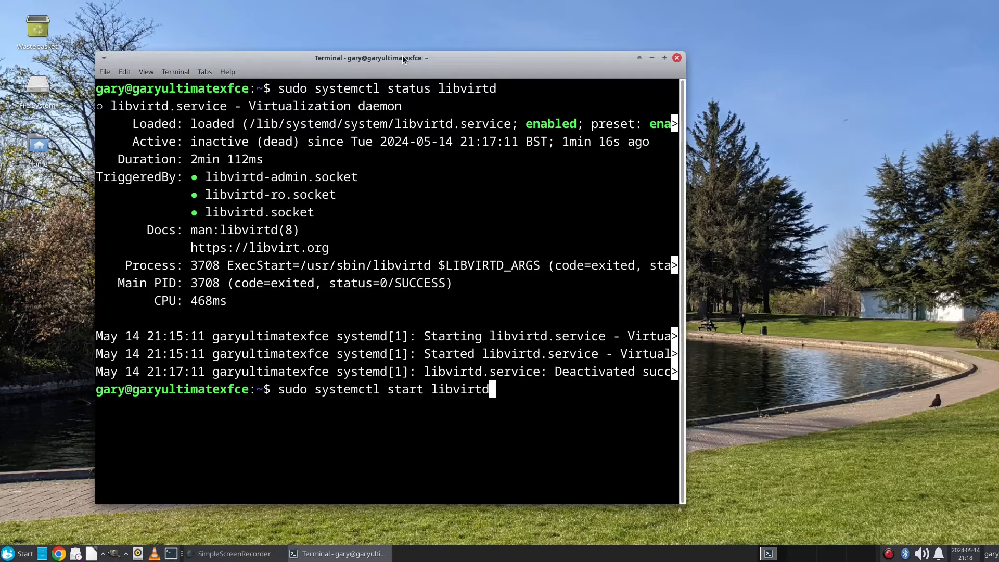
{"action": "key", "text": "Left"}
{"action": "key", "text": "Left"}
{"action": "key", "text": "Left"}
{"action": "key", "text": "Left"}
{"action": "key", "text": "Left"}
{"action": "key", "text": "Left"}
{"action": "key", "text": "Left"}
{"action": "key", "text": "Left"}
{"action": "key", "text": "Left"}
{"action": "key", "text": "BackSpace"}
{"action": "key", "text": "BackSpace"}
{"action": "key", "text": "BackSpace"}
{"action": "key", "text": "BackSpace"}
{"action": "key", "text": "BackSpace"}
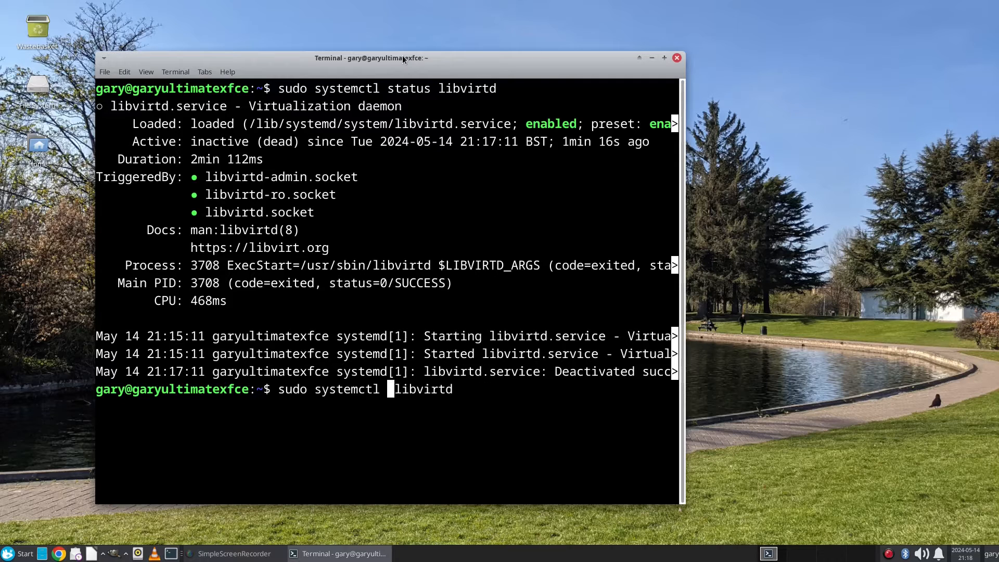
{"action": "type", "text": "ena"}
{"action": "key", "text": "BackSpace"}
{"action": "key", "text": "BackSpace"}
{"action": "type", "text": "nable"}
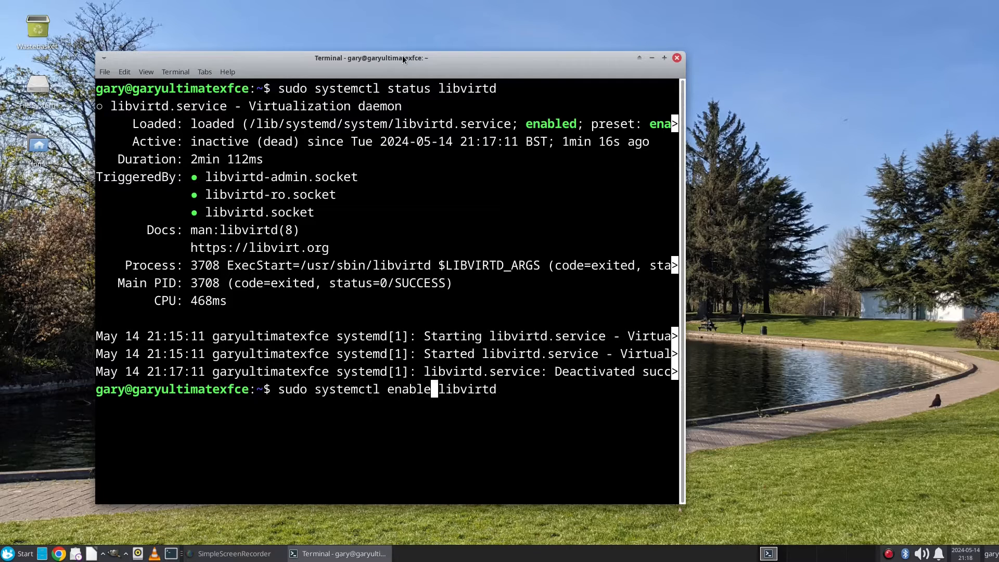
{"action": "key", "text": "End"}
{"action": "key", "text": "BackSpace"}
{"action": "key", "text": "BackSpace"}
{"action": "key", "text": "BackSpace"}
{"action": "key", "text": "BackSpace"}
{"action": "key", "text": "BackSpace"}
{"action": "key", "text": "BackSpace"}
{"action": "key", "text": "BackSpace"}
{"action": "key", "text": "BackSpace"}
{"action": "key", "text": "BackSpace"}
{"action": "key", "text": "BackSpace"}
{"action": "key", "text": "BackSpace"}
{"action": "key", "text": "BackSpace"}
{"action": "key", "text": "BackSpace"}
{"action": "key", "text": "BackSpace"}
{"action": "key", "text": "BackSpace"}
{"action": "key", "text": "BackSpace"}
{"action": "key", "text": "BackSpace"}
{"action": "key", "text": "BackSpace"}
{"action": "key", "text": "BackSpace"}
{"action": "key", "text": "BackSpace"}
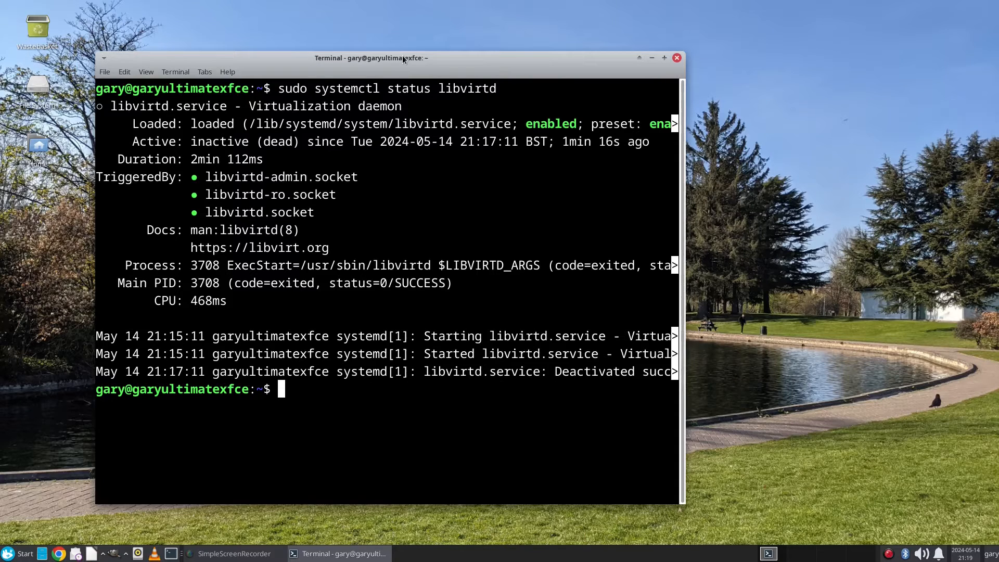
{"action": "type", "text": "virt-manager"}
{"action": "key", "text": "Return"}
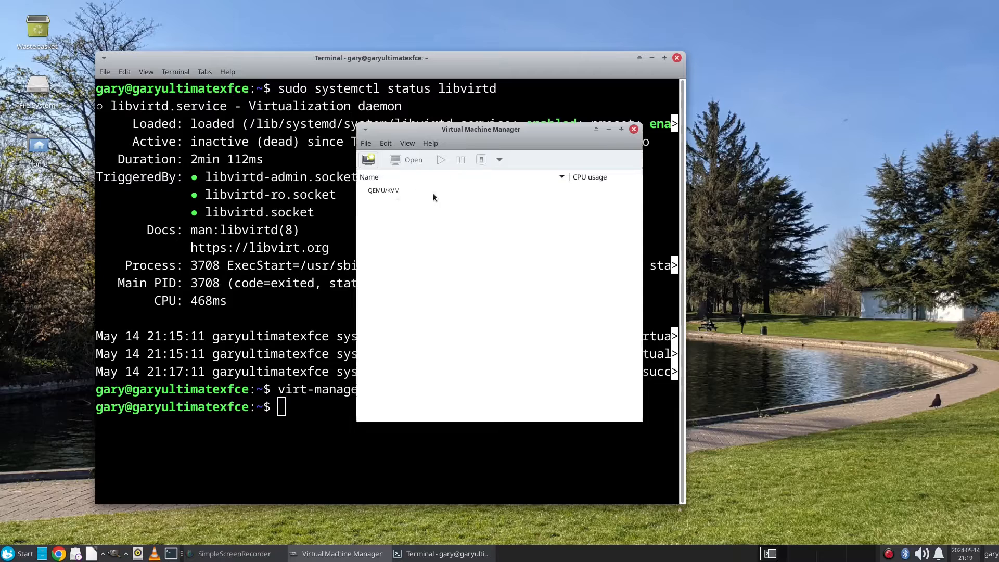
Step: Close the manager and terminal, relaunch Virtual Machine Manager via a 'virt' menu search, and open the browser
{"action": "left_click", "coordinate": [632, 129]}
{"action": "left_click", "coordinate": [676, 58]}
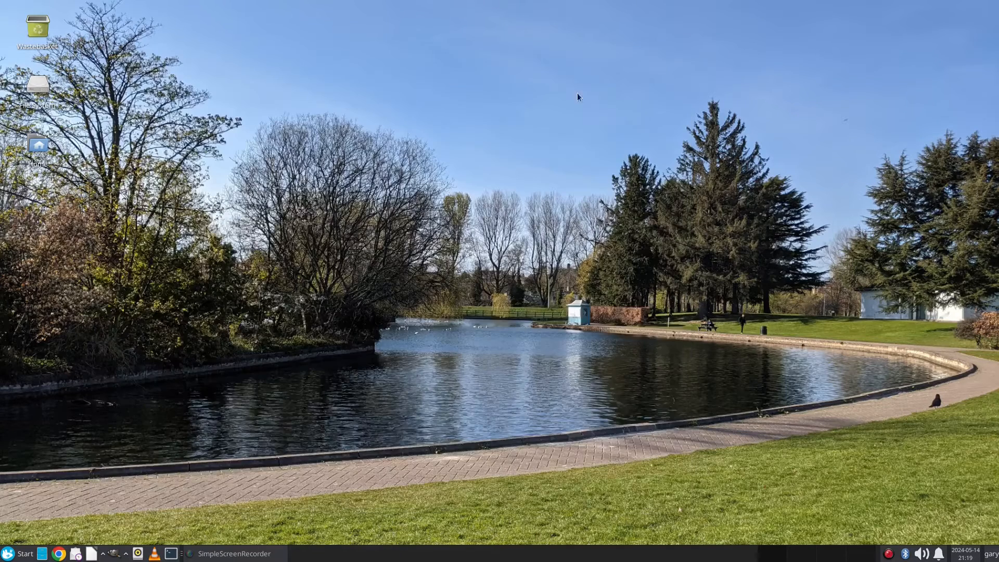
{"action": "left_click", "coordinate": [18, 554]}
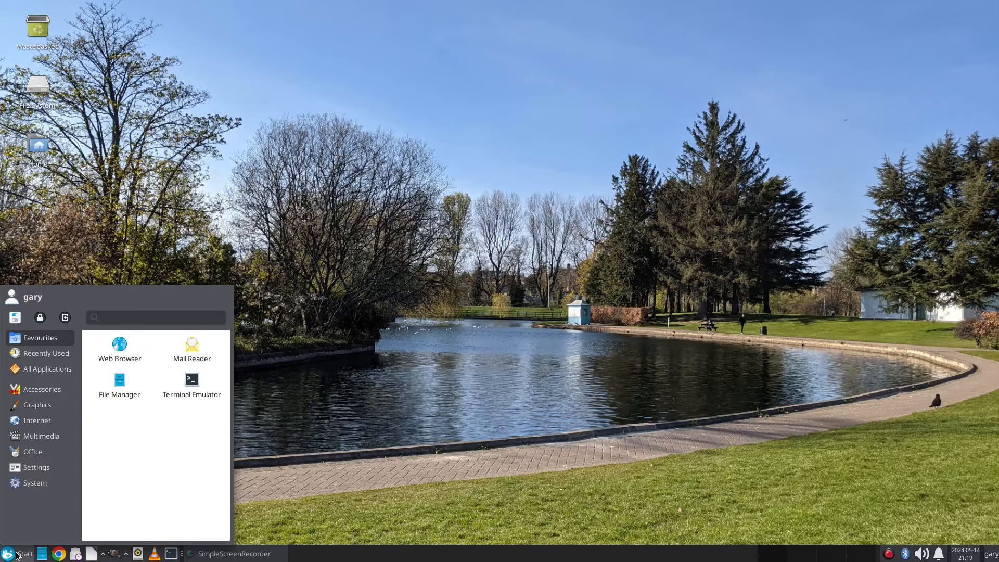
{"action": "type", "text": "virt"}
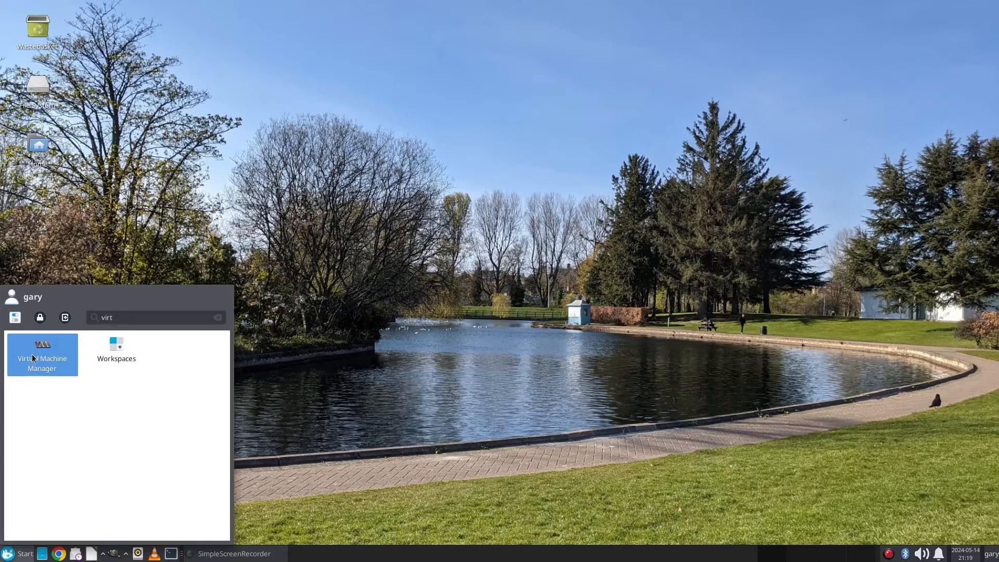
{"action": "left_click", "coordinate": [43, 354]}
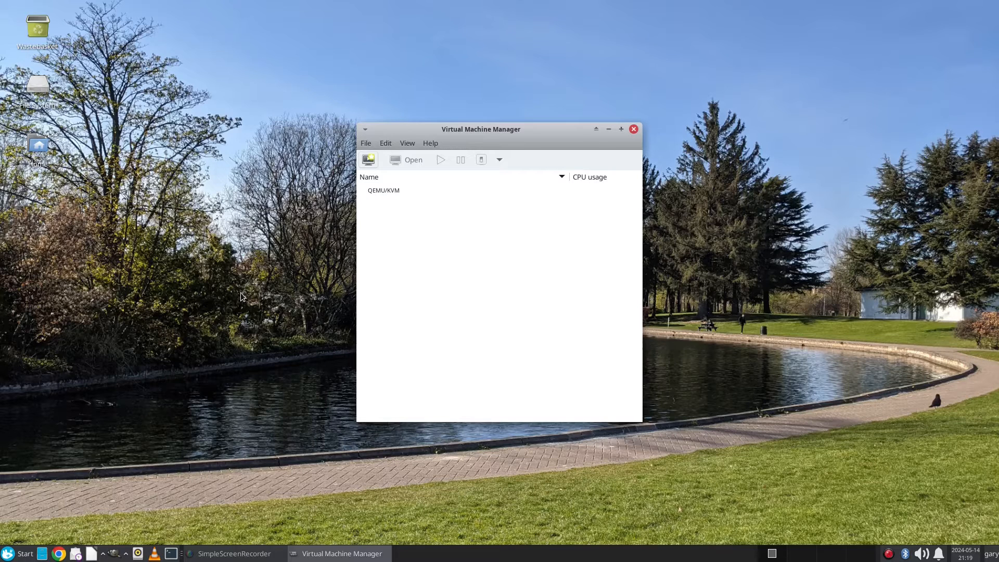
{"action": "left_click", "coordinate": [70, 555]}
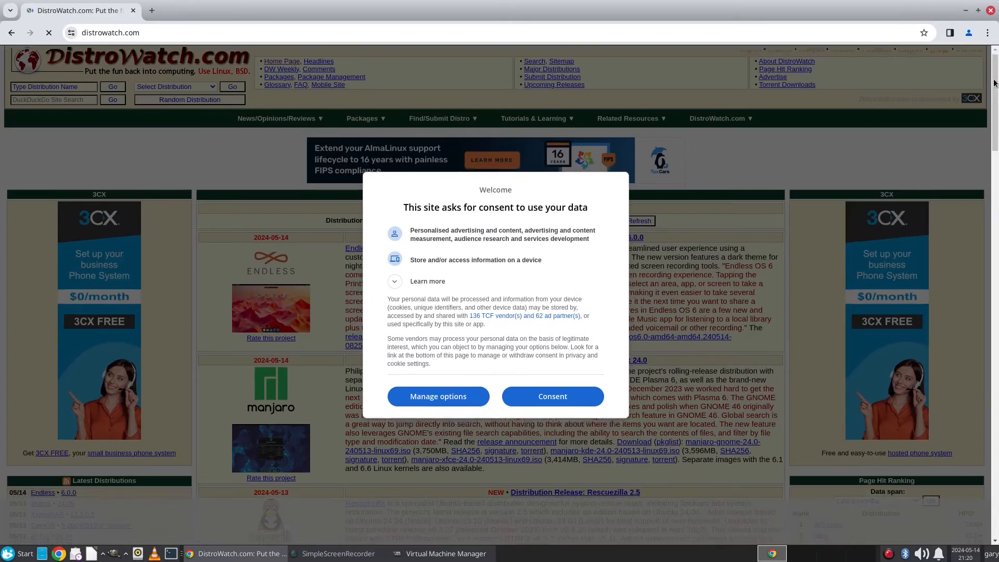
Step: On DistroWatch, accept the consent notice, open the Linux Lite page, and download linux-lite-6.6-64bit.iso
{"action": "left_click", "coordinate": [593, 395]}
{"action": "scroll", "coordinate": [593, 395], "scroll_direction": "down", "scroll_amount": 5}
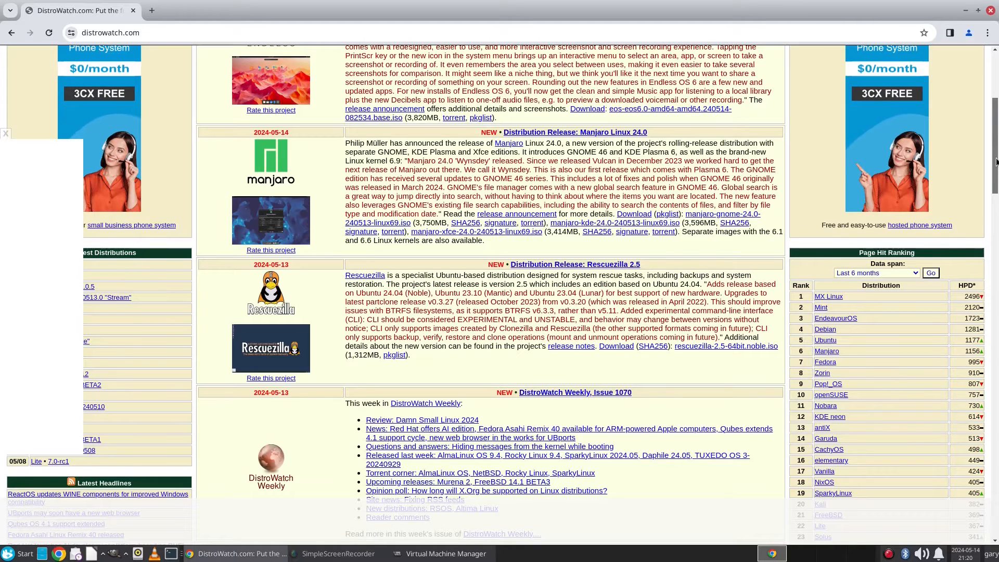
{"action": "scroll", "coordinate": [996, 162], "scroll_direction": "down", "scroll_amount": 2}
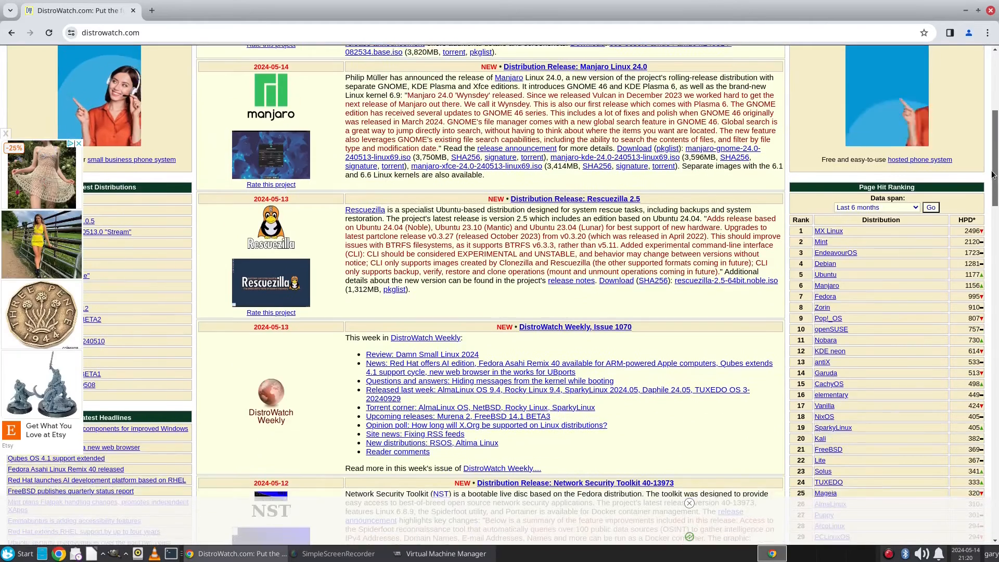
{"action": "left_click", "coordinate": [819, 461]}
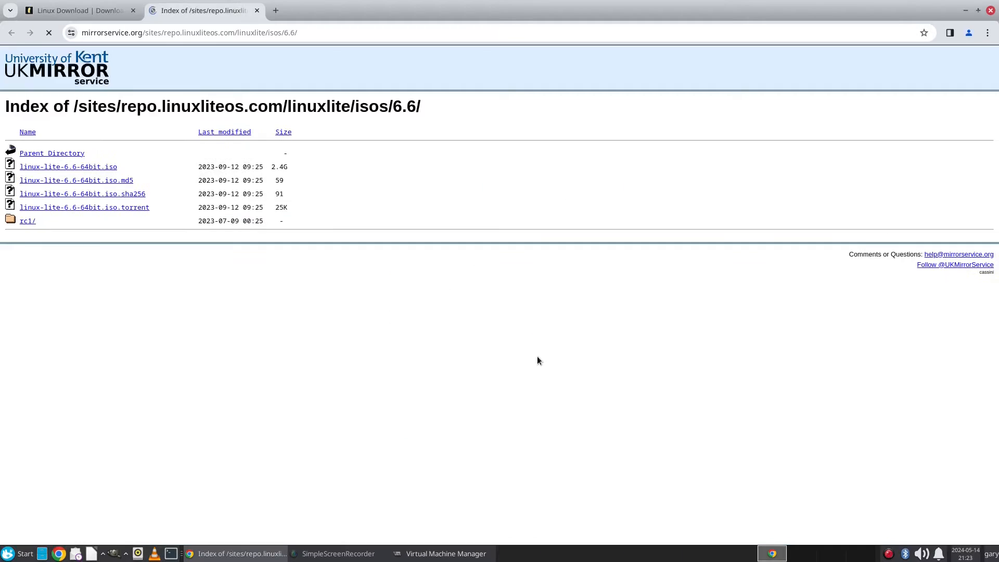
{"action": "left_click", "coordinate": [109, 168]}
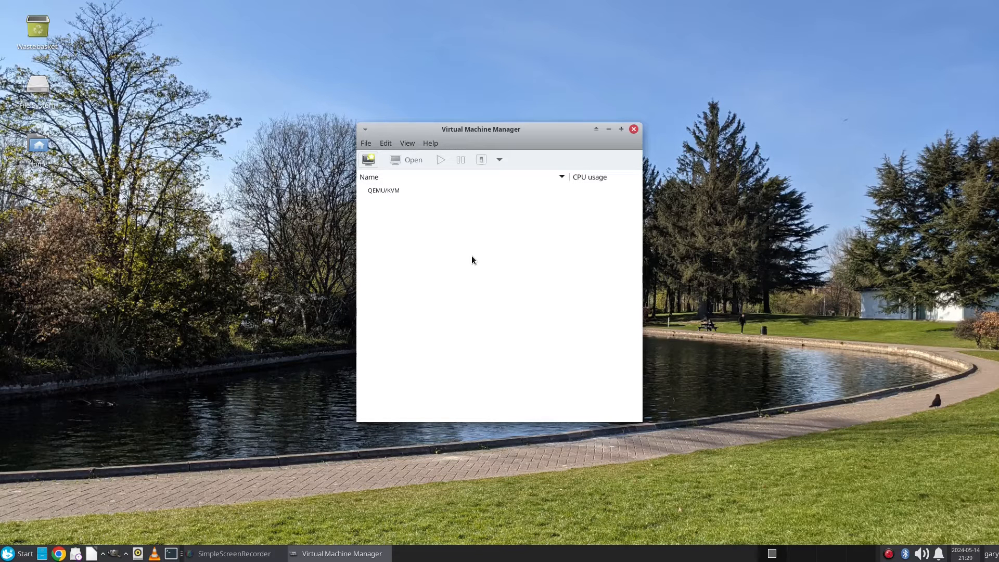
Step: Start a new QEMU/KVM virtual machine and pick linux-lite-6.6-64bit.iso from Downloads as install media
{"action": "left_click", "coordinate": [390, 192]}
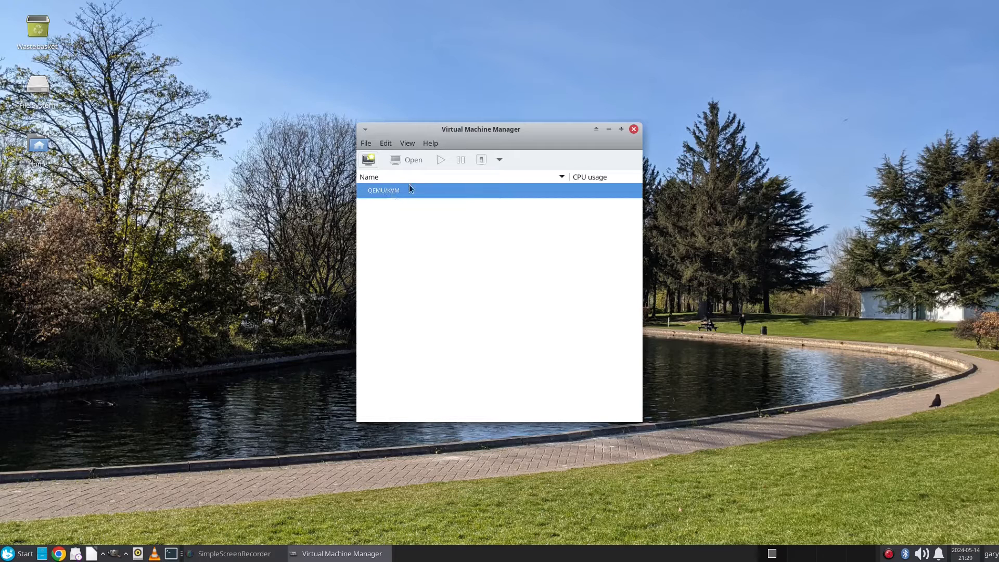
{"action": "left_click", "coordinate": [372, 162]}
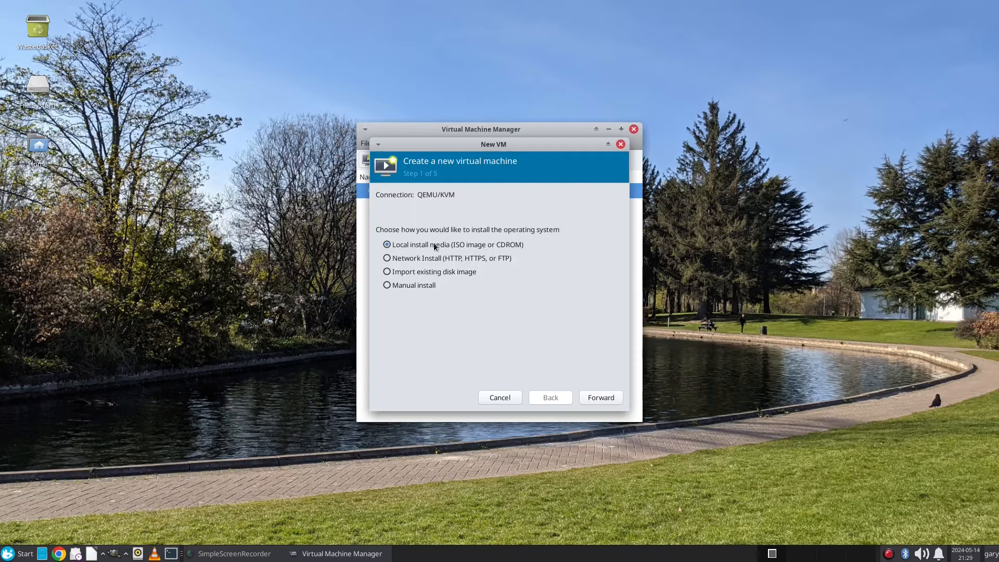
{"action": "left_click", "coordinate": [601, 395]}
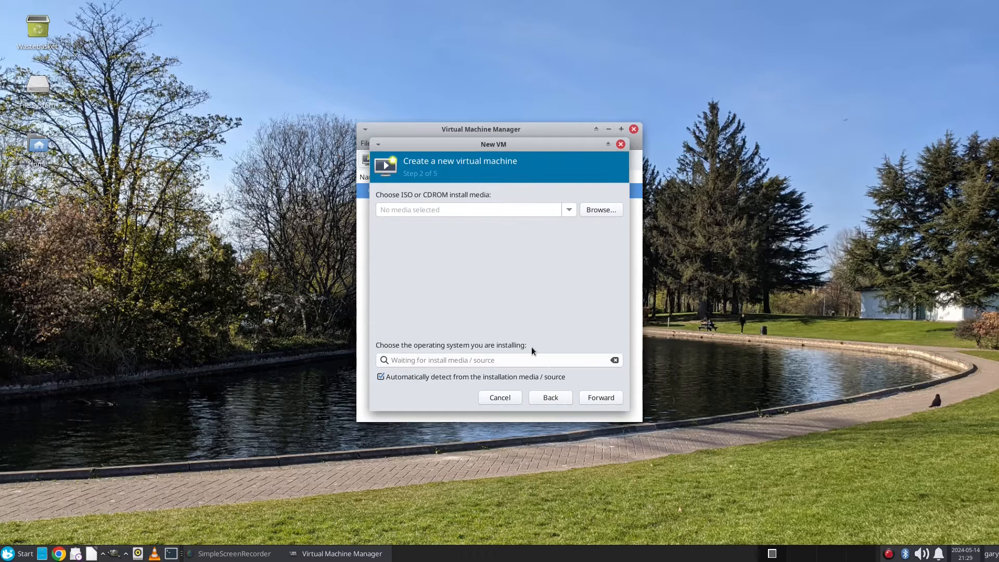
{"action": "left_click", "coordinate": [606, 214]}
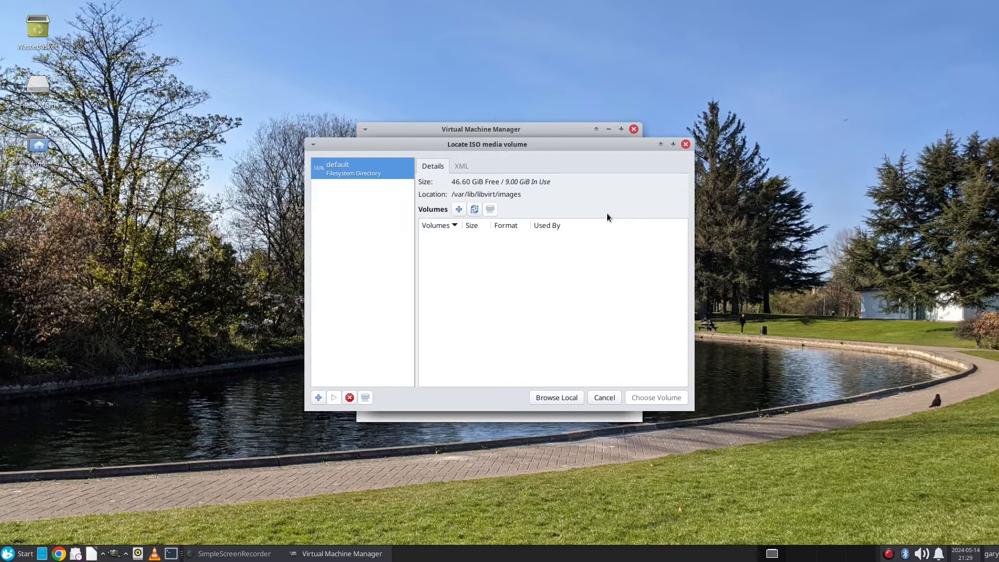
{"action": "left_click", "coordinate": [556, 398]}
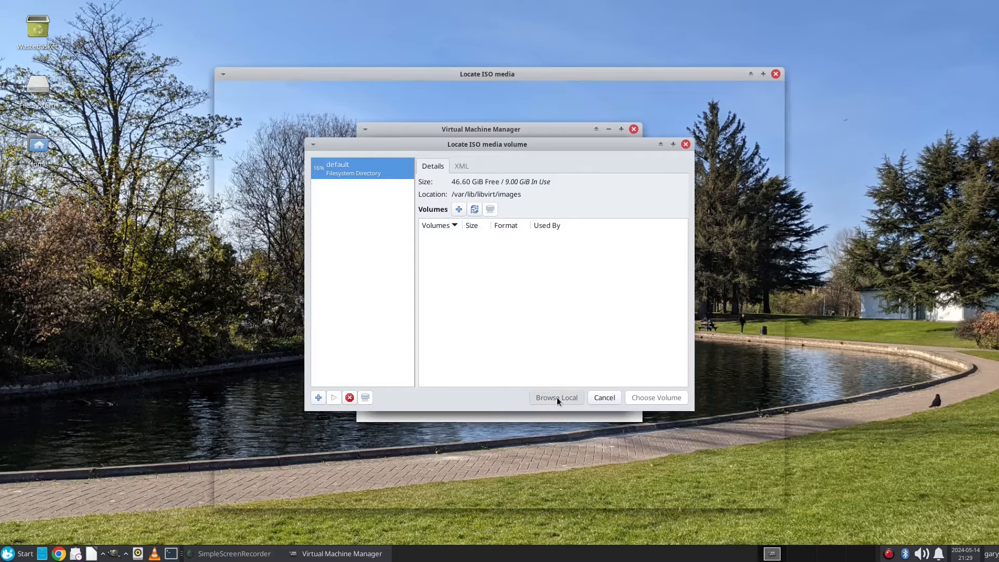
{"action": "left_click", "coordinate": [258, 158]}
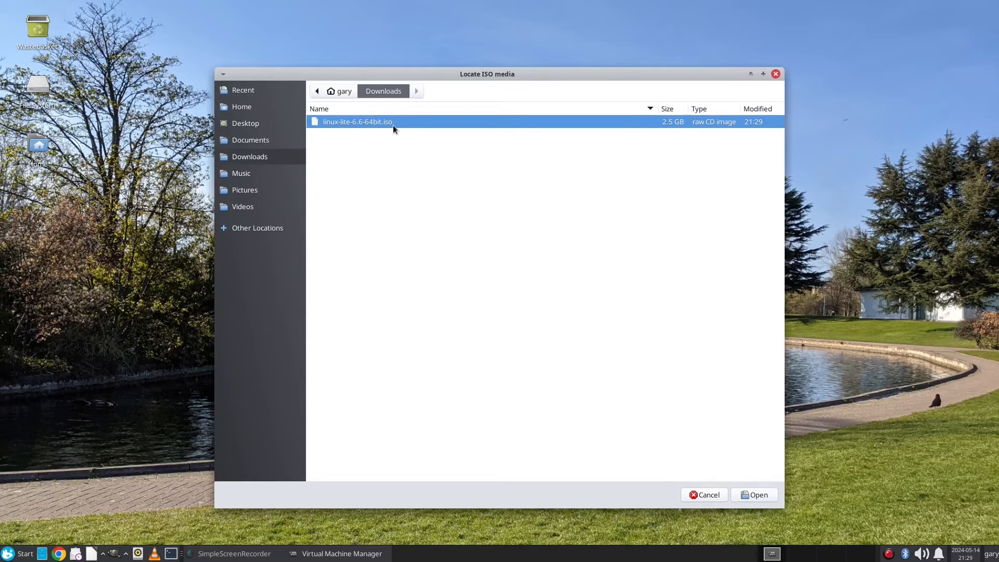
{"action": "double_click", "coordinate": [393, 125]}
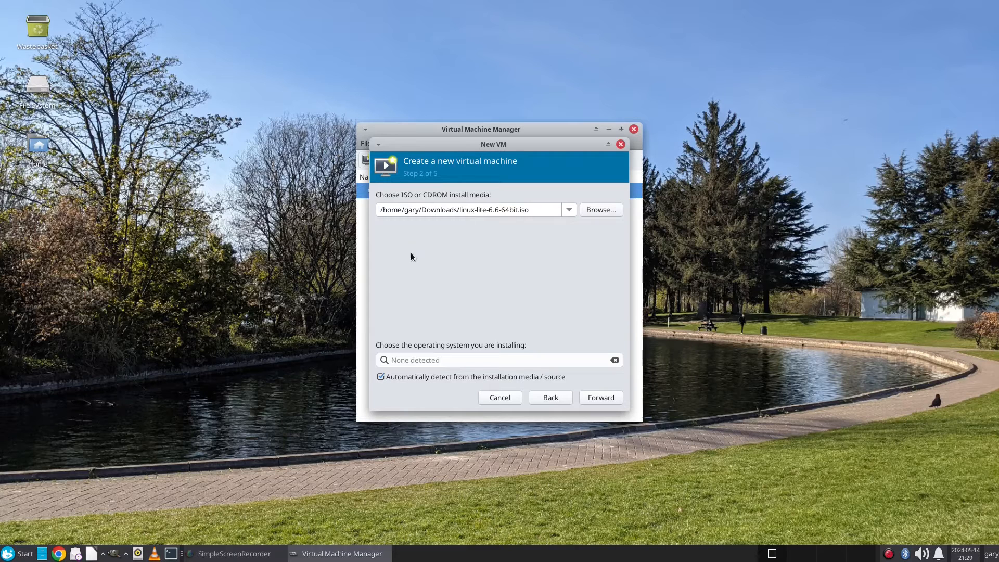
Step: Turn off OS auto-detection, choose Generic Linux 2022, continue, and grant the emulator access to the ISO folder
{"action": "left_click", "coordinate": [383, 375]}
{"action": "left_click", "coordinate": [422, 360]}
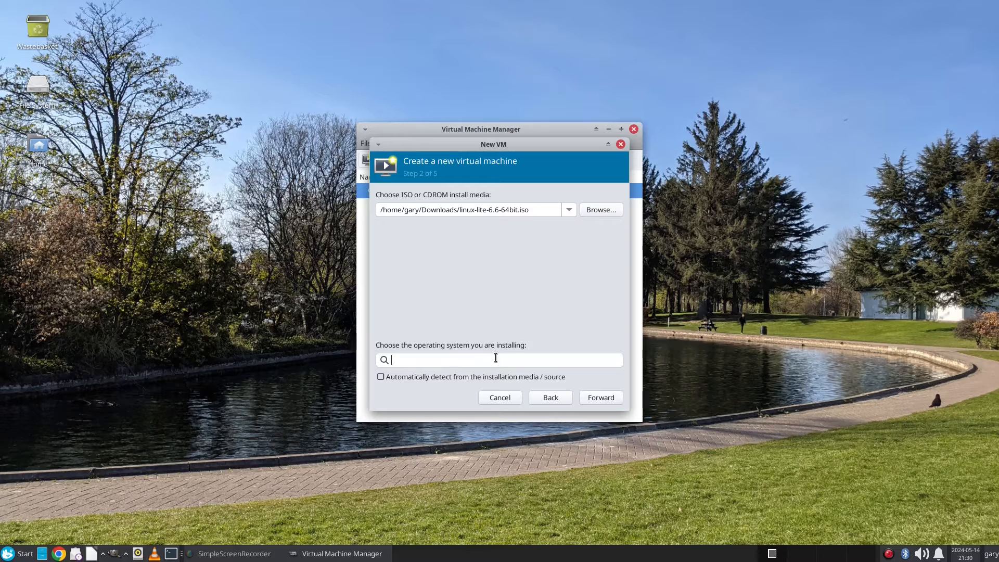
{"action": "type", "text": "general"}
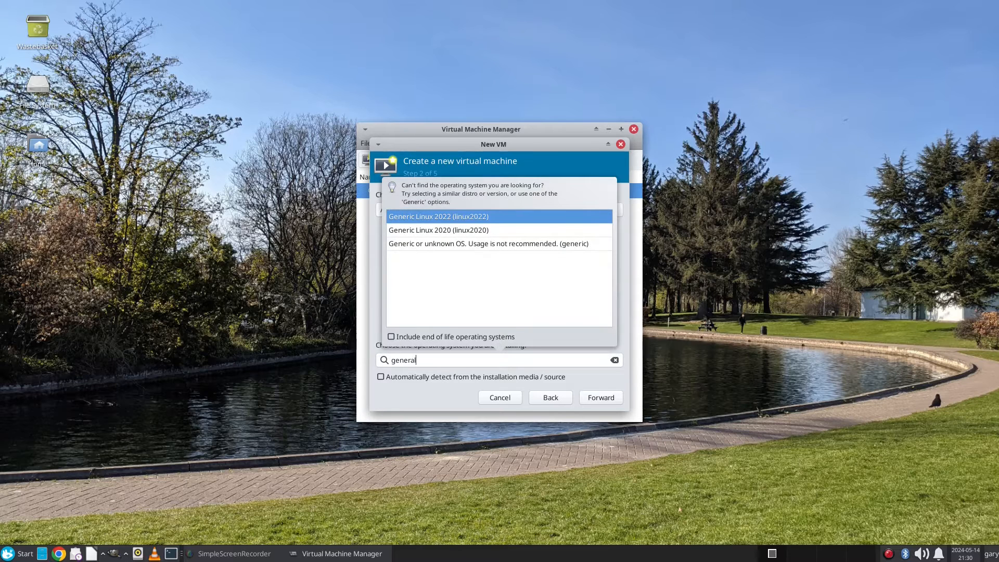
{"action": "left_click", "coordinate": [483, 218]}
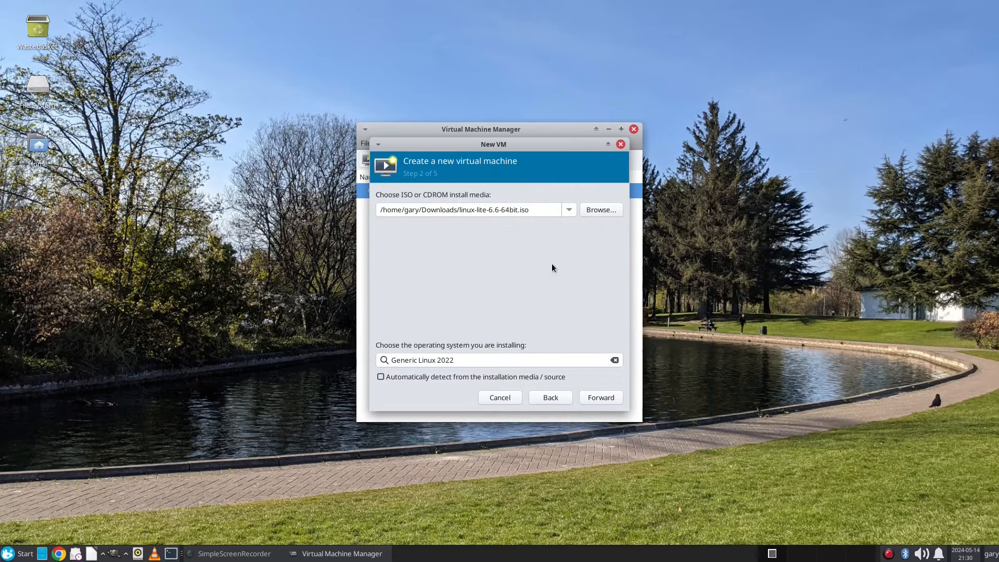
{"action": "left_click", "coordinate": [601, 403]}
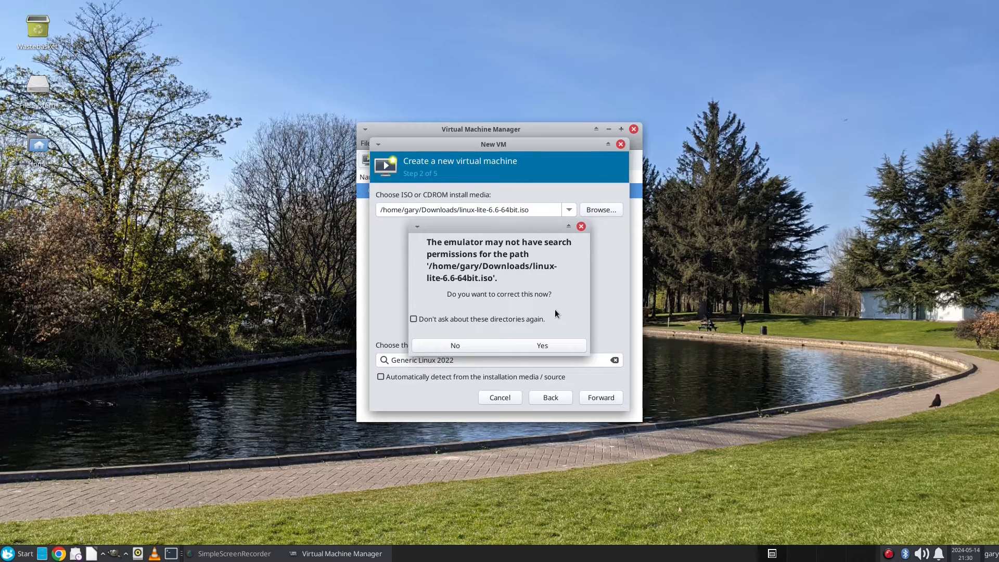
{"action": "left_click", "coordinate": [538, 347]}
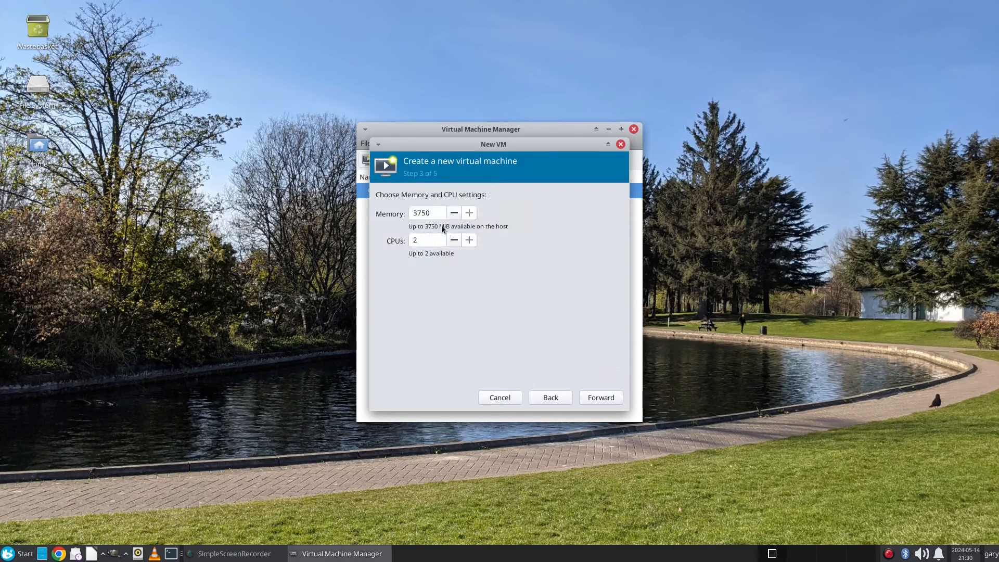
Step: Replace the memory amount with 2048 MiB and move on to storage settings
{"action": "left_click_drag", "start_coordinate": [439, 213], "coordinate": [409, 213]}
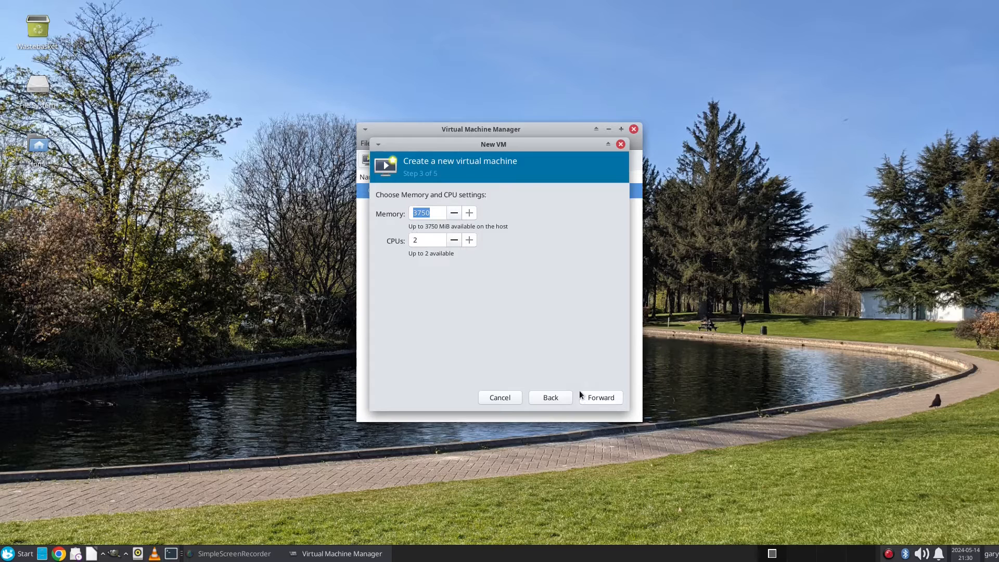
{"action": "type", "text": "2048"}
{"action": "left_click", "coordinate": [612, 400]}
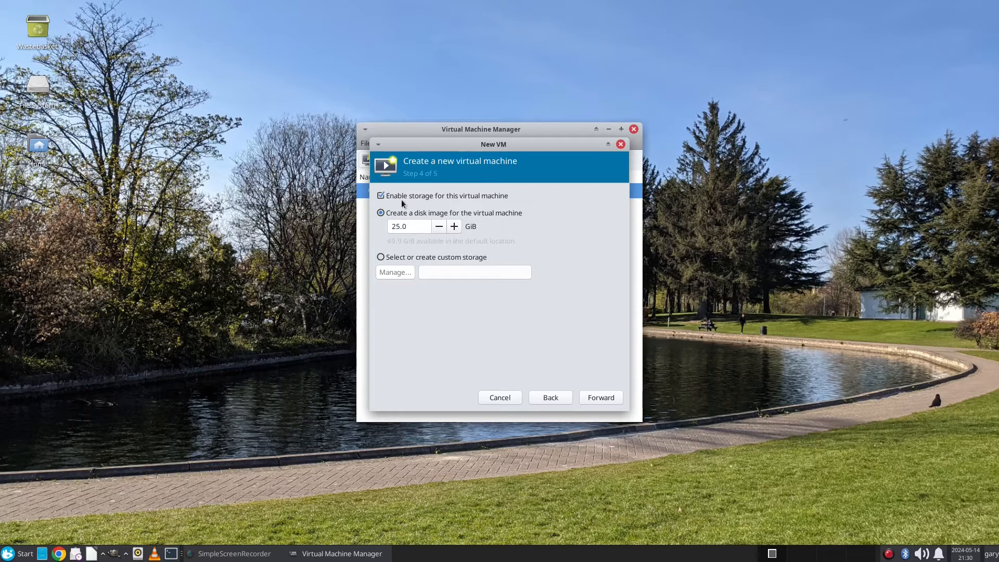
Step: Switch to custom storage, add a directory pool named 'test' at /var/lib/libvirt/images/pool, and select it
{"action": "left_click", "coordinate": [382, 258]}
{"action": "left_click", "coordinate": [394, 273]}
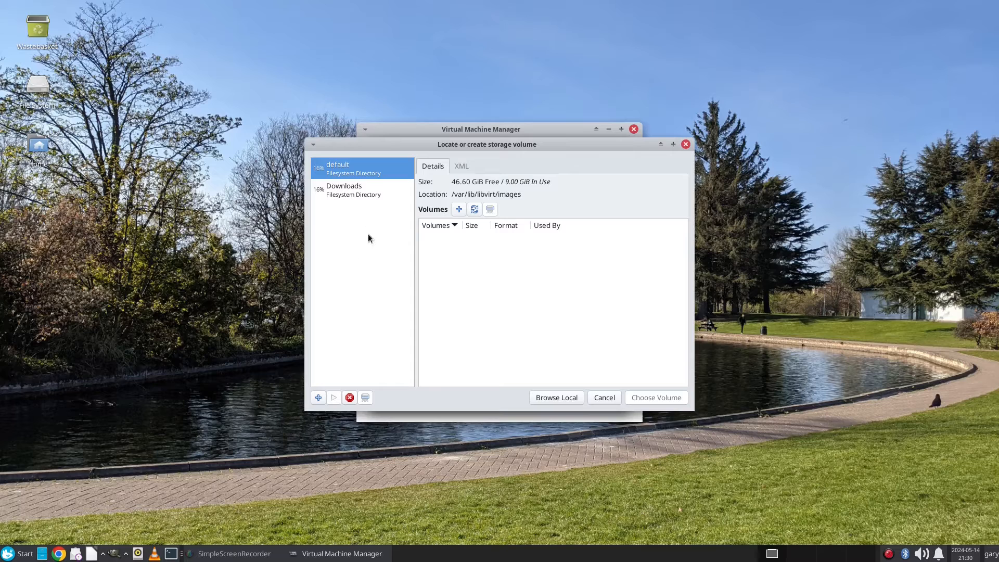
{"action": "left_click", "coordinate": [319, 398]}
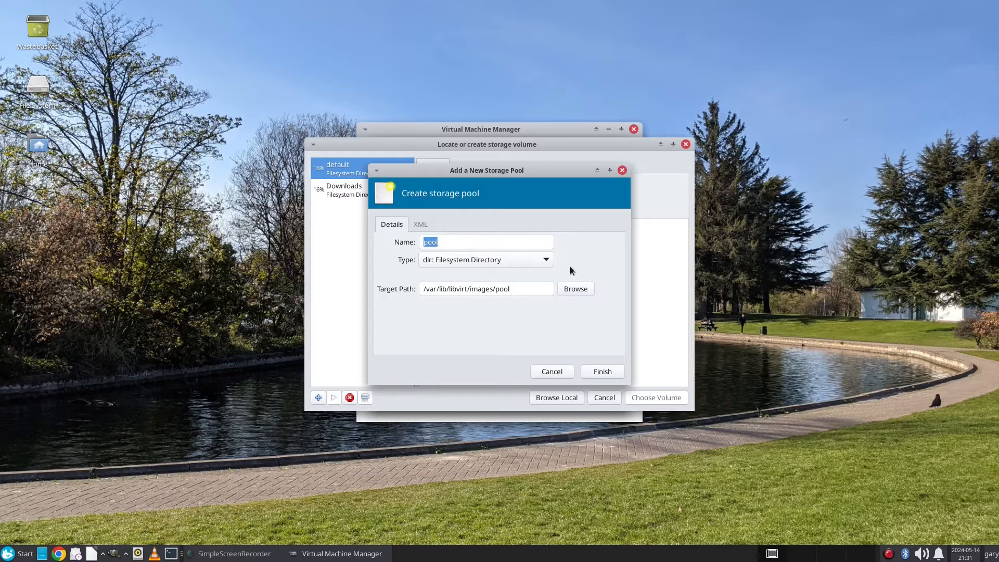
{"action": "left_click", "coordinate": [541, 258]}
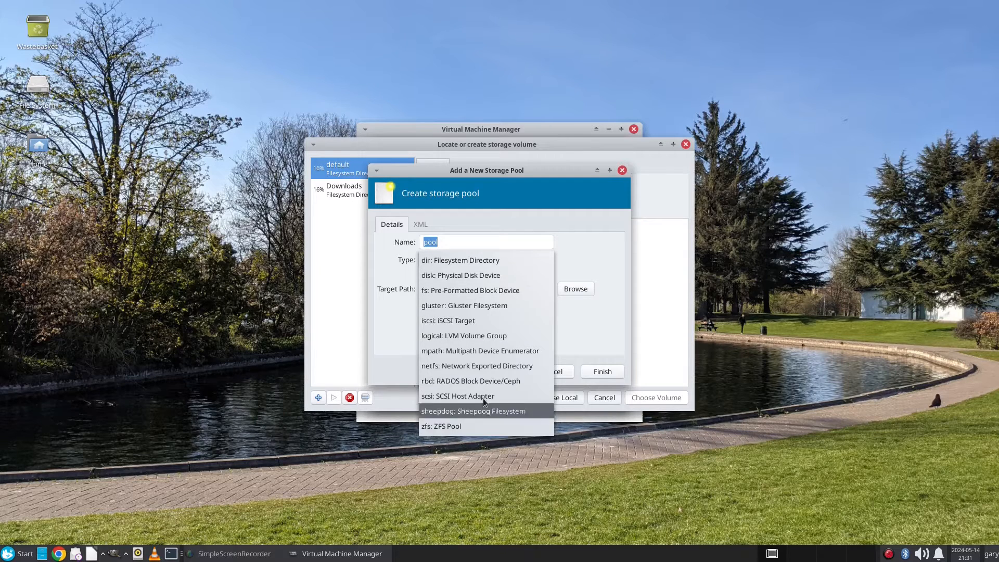
{"action": "left_click", "coordinate": [572, 243]}
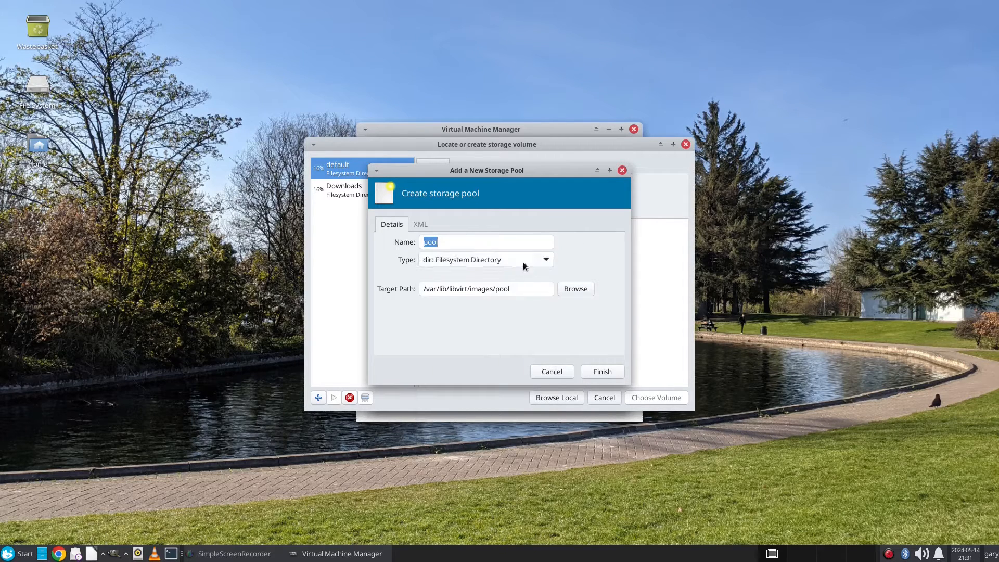
{"action": "left_click", "coordinate": [508, 239]}
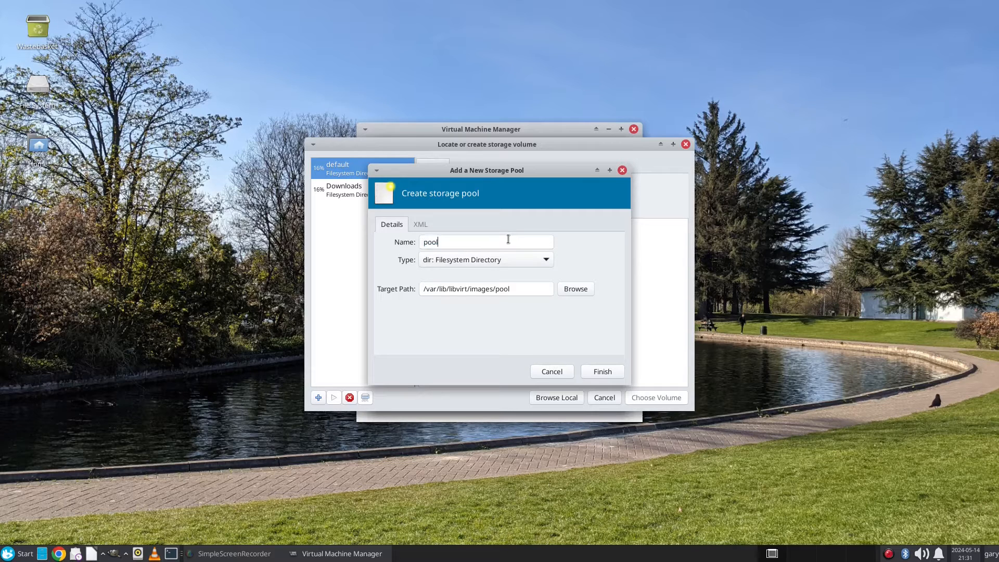
{"action": "key", "text": "ctrl+a"}
{"action": "type", "text": "te"}
{"action": "left_click", "coordinate": [611, 376]}
{"action": "left_click", "coordinate": [337, 211]}
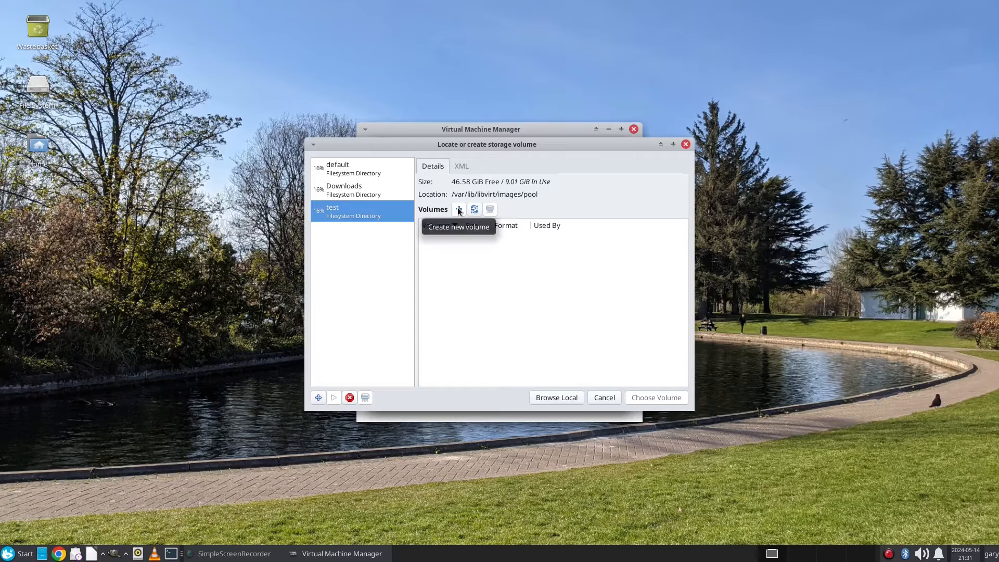
Step: Add a 15 GiB linux2022 qcow2 volume to the test pool and choose it as the VM's disk
{"action": "left_click", "coordinate": [458, 209]}
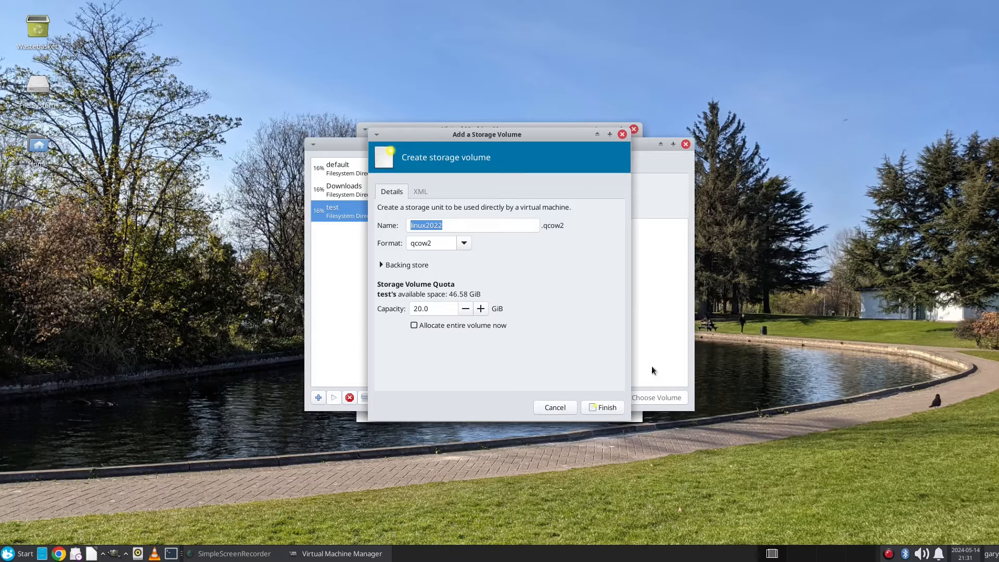
{"action": "double_click", "coordinate": [435, 308]}
{"action": "type", "text": "15"}
{"action": "left_click", "coordinate": [604, 407]}
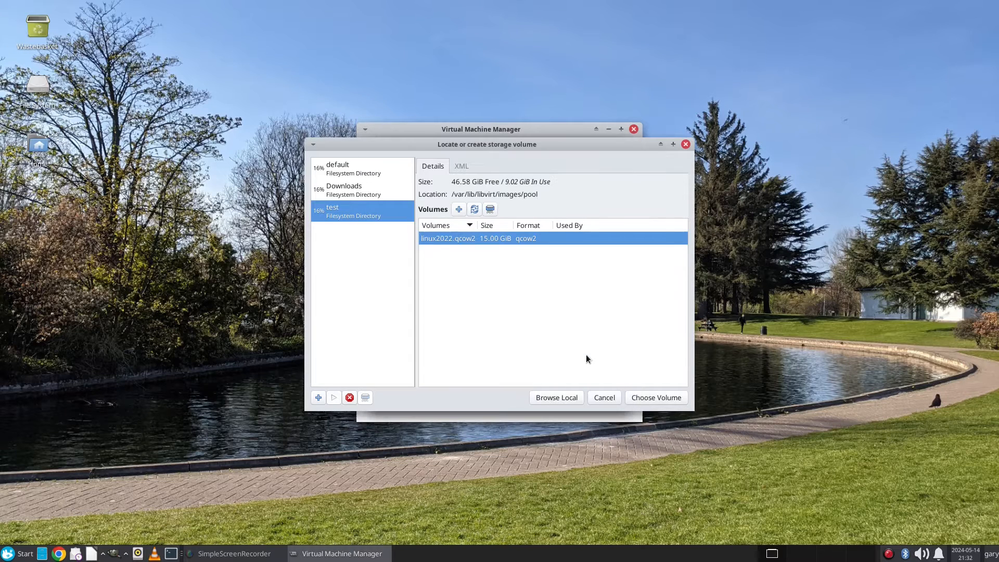
{"action": "left_click", "coordinate": [671, 401]}
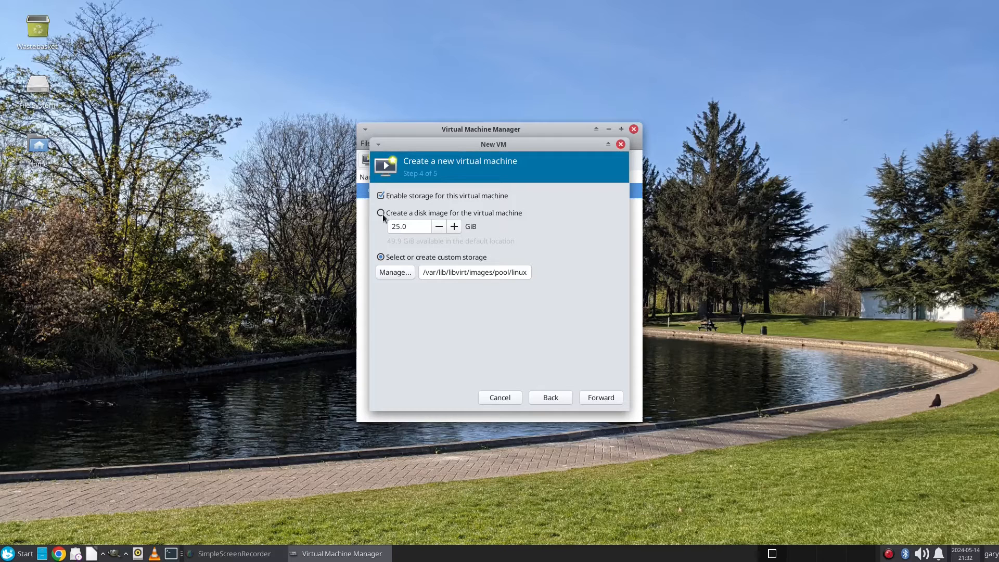
Step: Name the VM 'lite', finish the wizard, and agree to start the default virtual network
{"action": "left_click", "coordinate": [607, 398]}
{"action": "left_click_drag", "start_coordinate": [499, 217], "coordinate": [363, 217]}
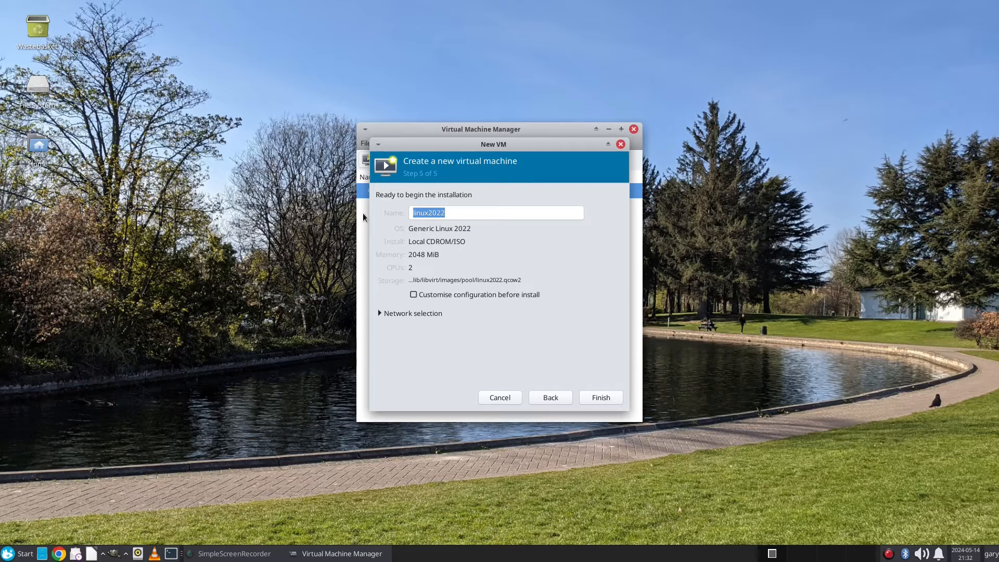
{"action": "type", "text": "lite"}
{"action": "left_click", "coordinate": [600, 397]}
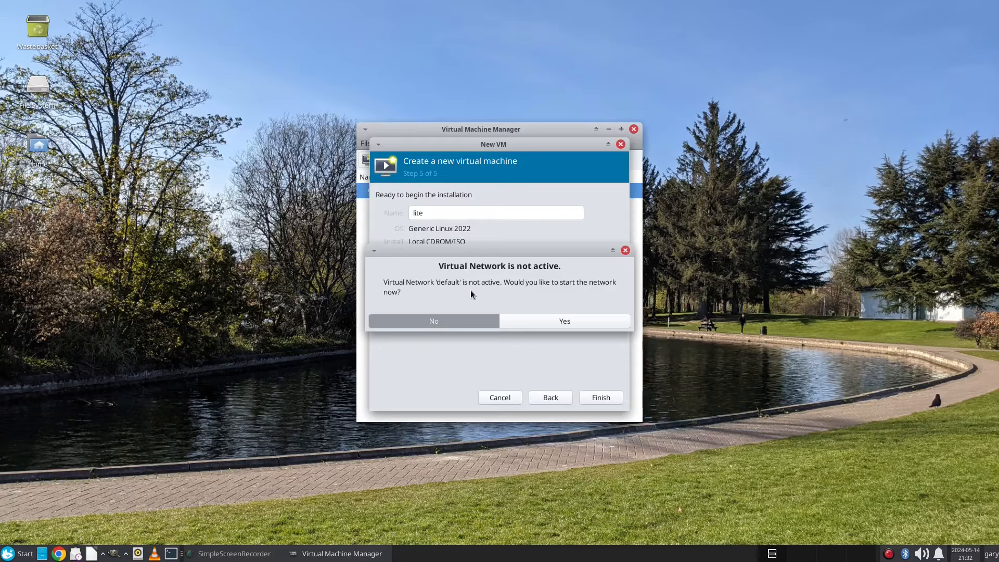
{"action": "left_click", "coordinate": [587, 322]}
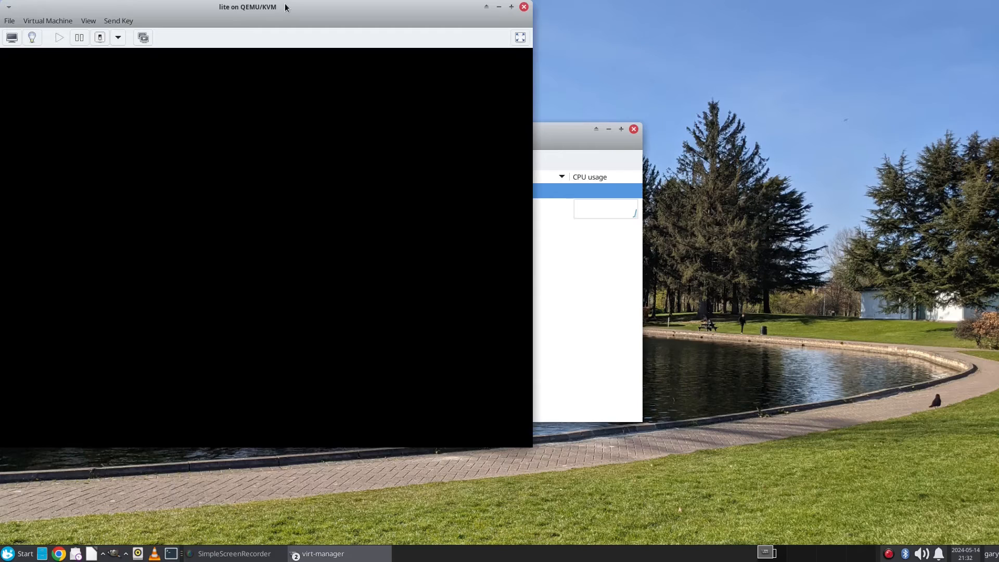
Step: Centre the console window and boot the Linux Lite 6.6 Live System from the GRUB menu
{"action": "left_click_drag", "start_coordinate": [285, 7], "coordinate": [476, 78]}
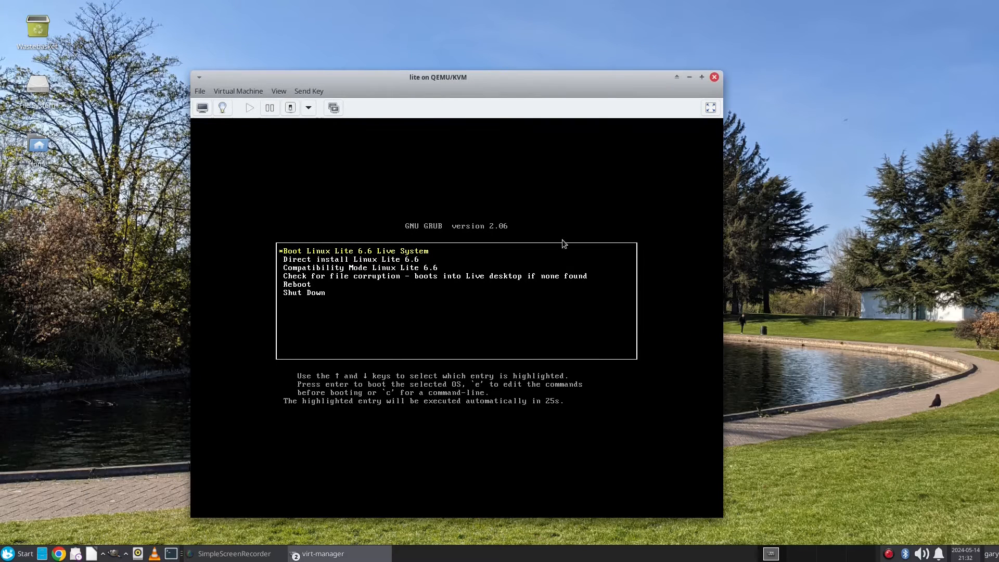
{"action": "left_click", "coordinate": [521, 259]}
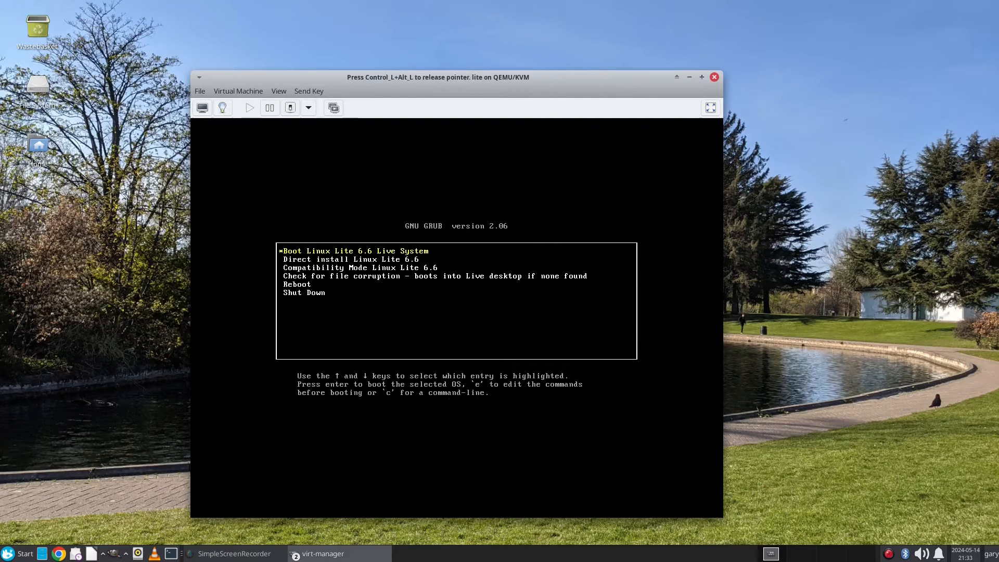
{"action": "key", "text": "Down"}
{"action": "key", "text": "Up"}
{"action": "key", "text": "Return"}
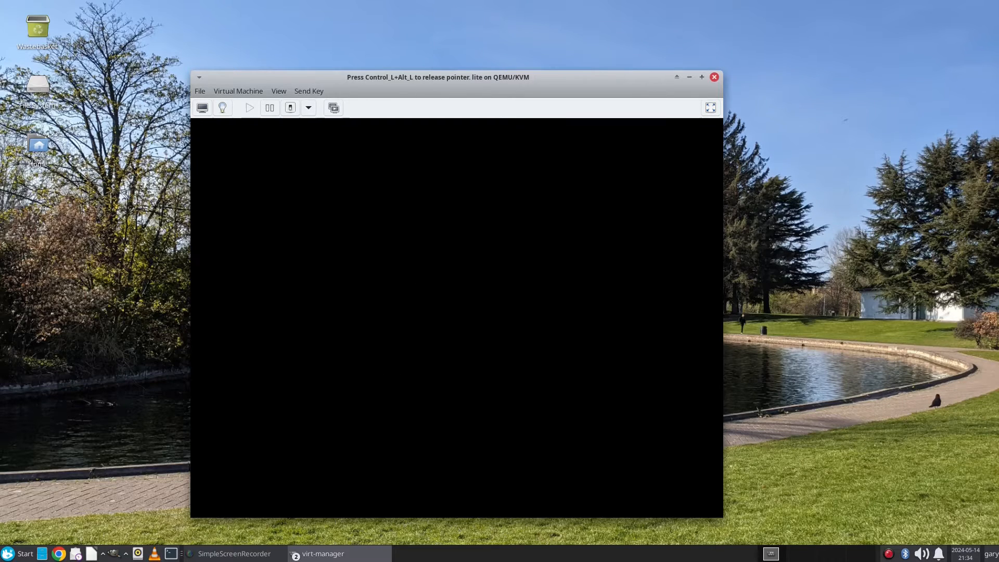
{"action": "key", "text": "ctrl+alt"}
{"action": "left_click", "coordinate": [279, 91]}
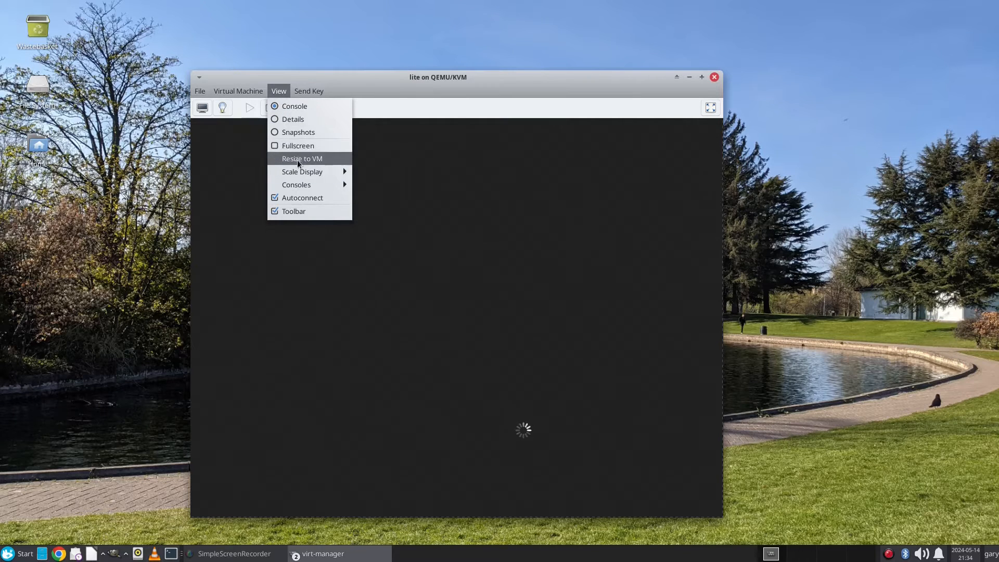
Step: Resize the console window to fit the guest and return from hardware details to the console view
{"action": "left_click", "coordinate": [300, 159]}
{"action": "left_click_drag", "start_coordinate": [642, 79], "coordinate": [571, 18]}
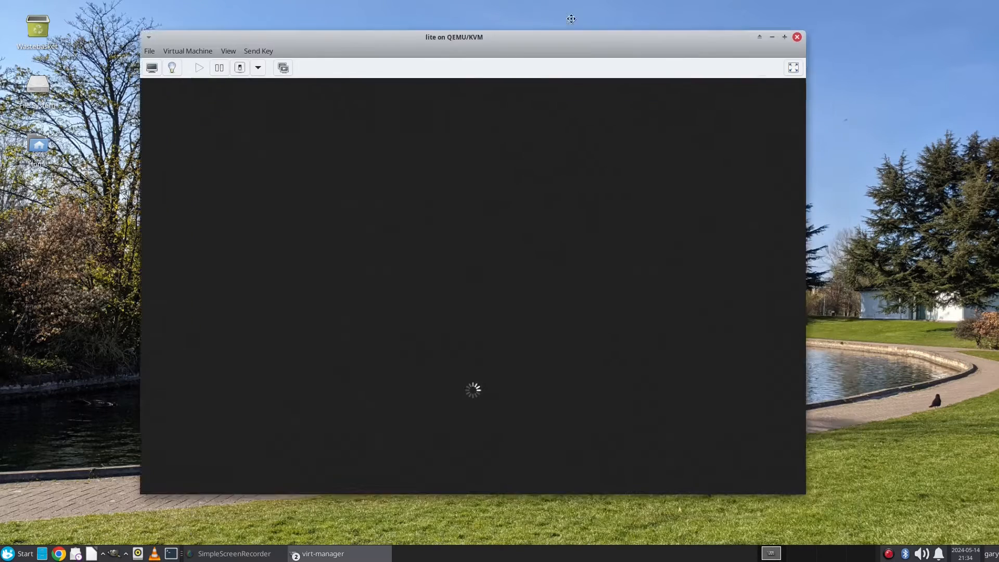
{"action": "left_click", "coordinate": [198, 39]}
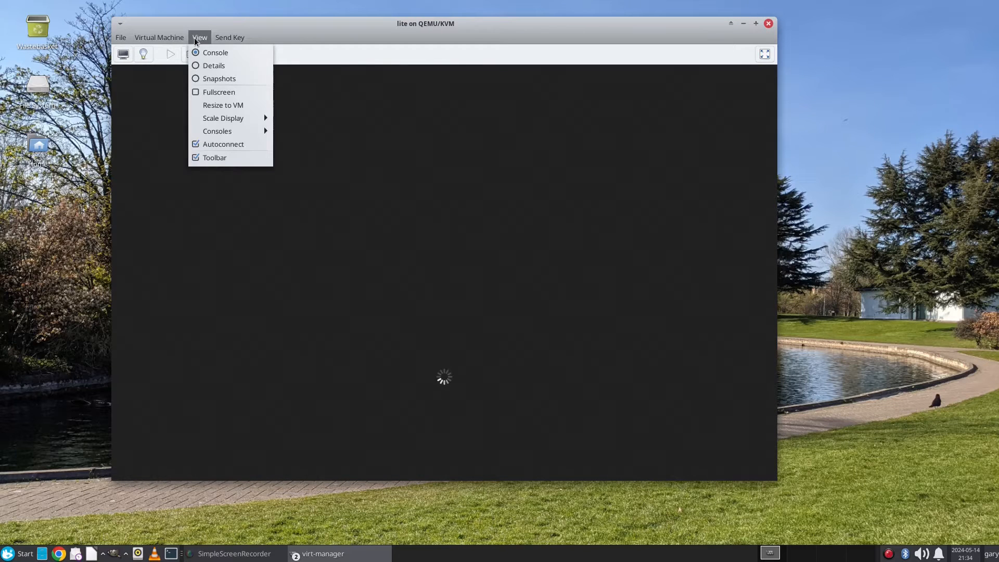
{"action": "left_click", "coordinate": [213, 66]}
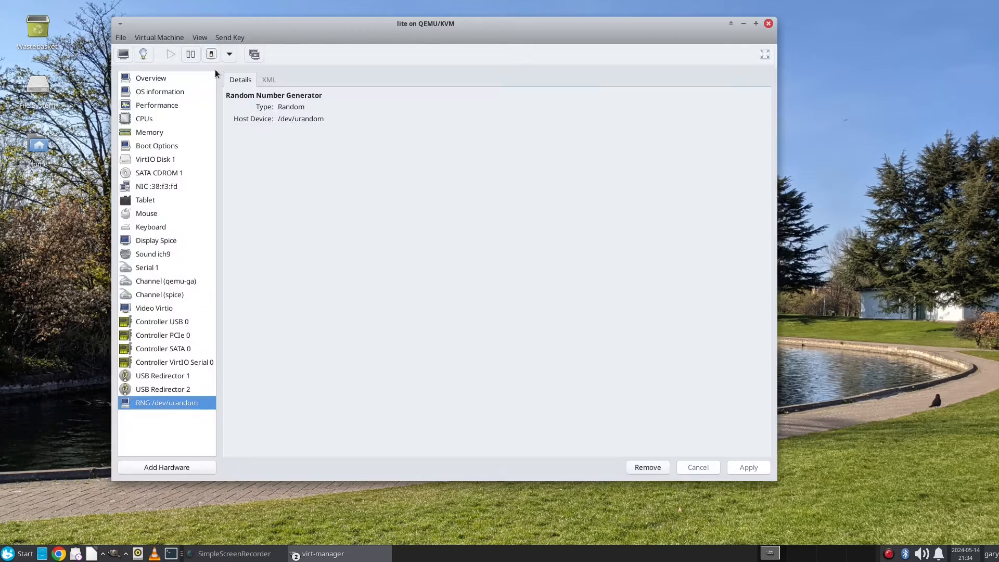
{"action": "left_click", "coordinate": [203, 39]}
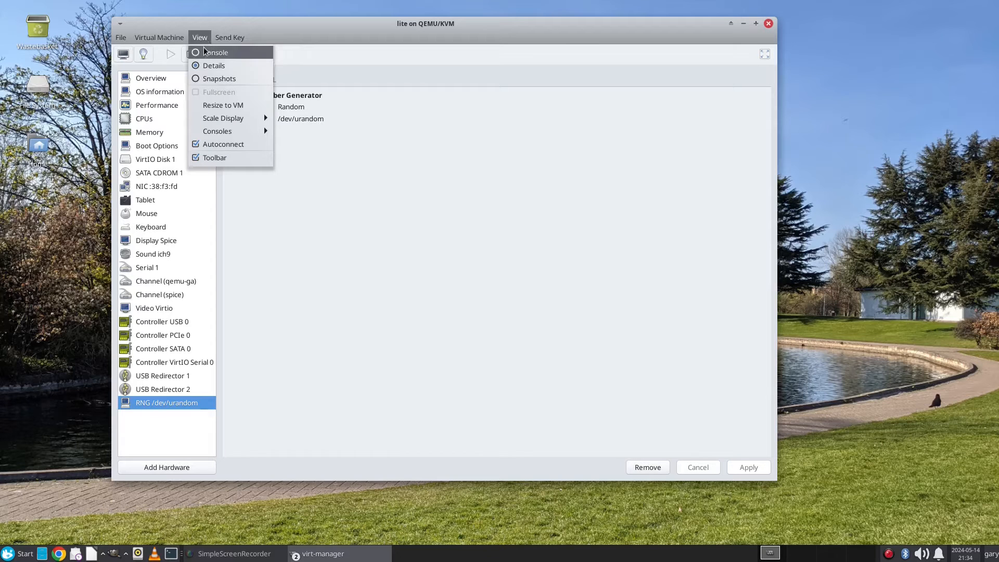
{"action": "left_click", "coordinate": [205, 52]}
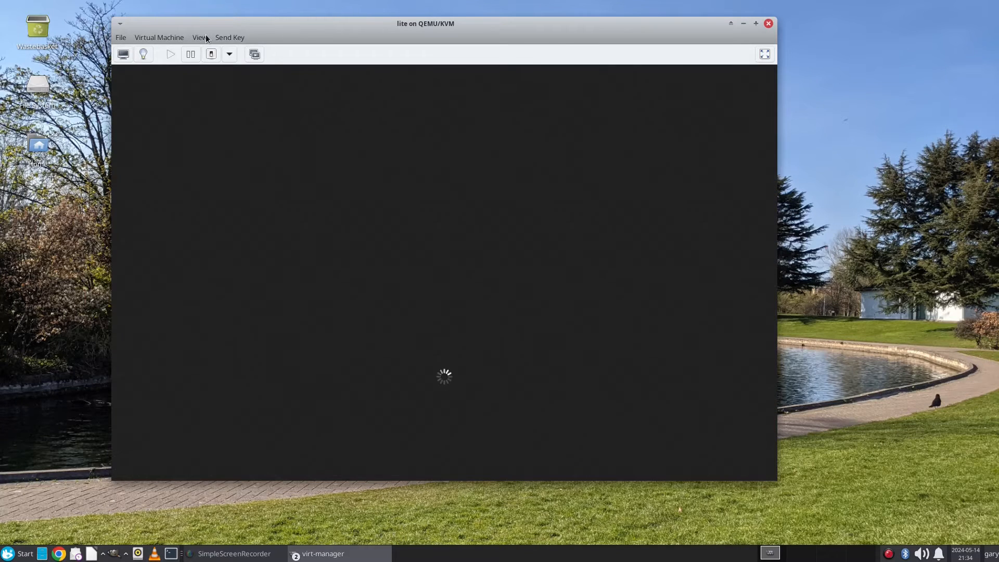
Step: Set the console's display scaling and show the booted guest full screen
{"action": "left_click", "coordinate": [207, 39]}
{"action": "mouse_move", "coordinate": [240, 120]}
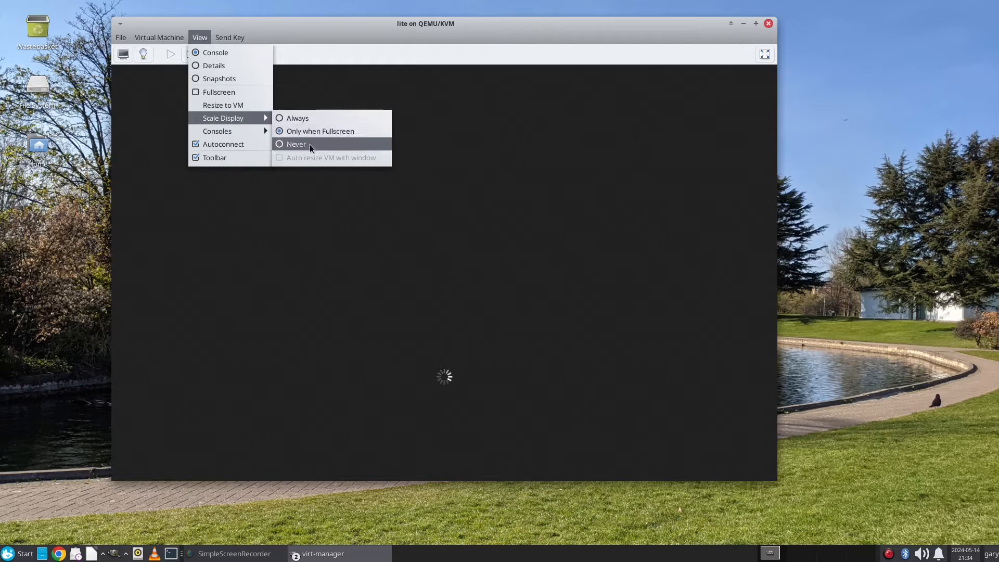
{"action": "left_click", "coordinate": [320, 117]}
{"action": "left_click", "coordinate": [157, 39]}
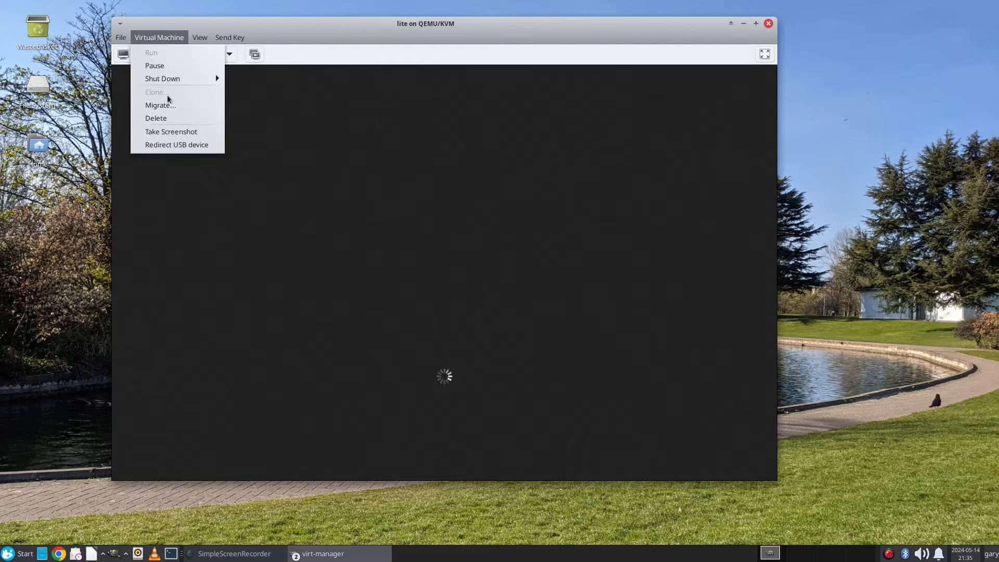
{"action": "mouse_move", "coordinate": [228, 37]}
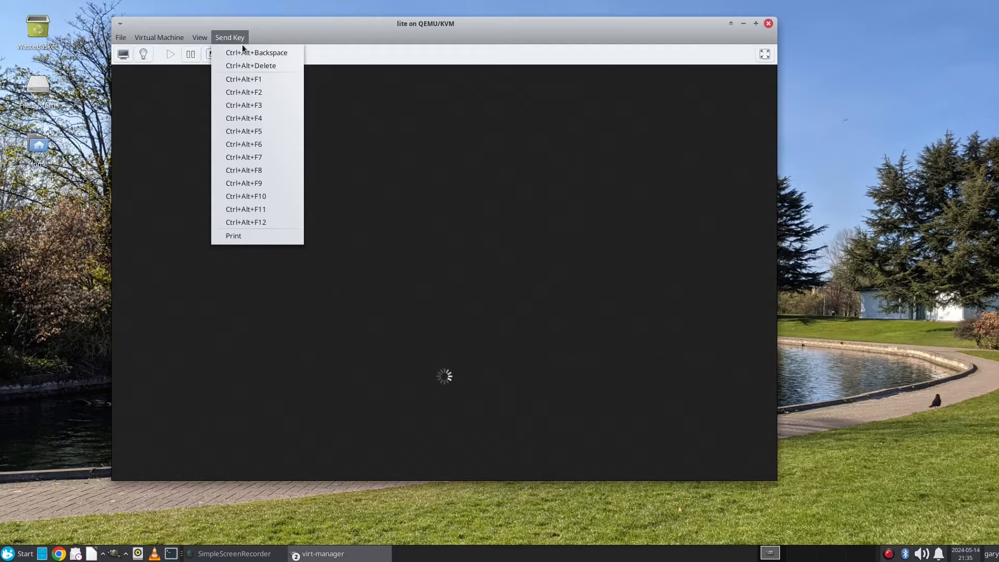
{"action": "left_click", "coordinate": [331, 24]}
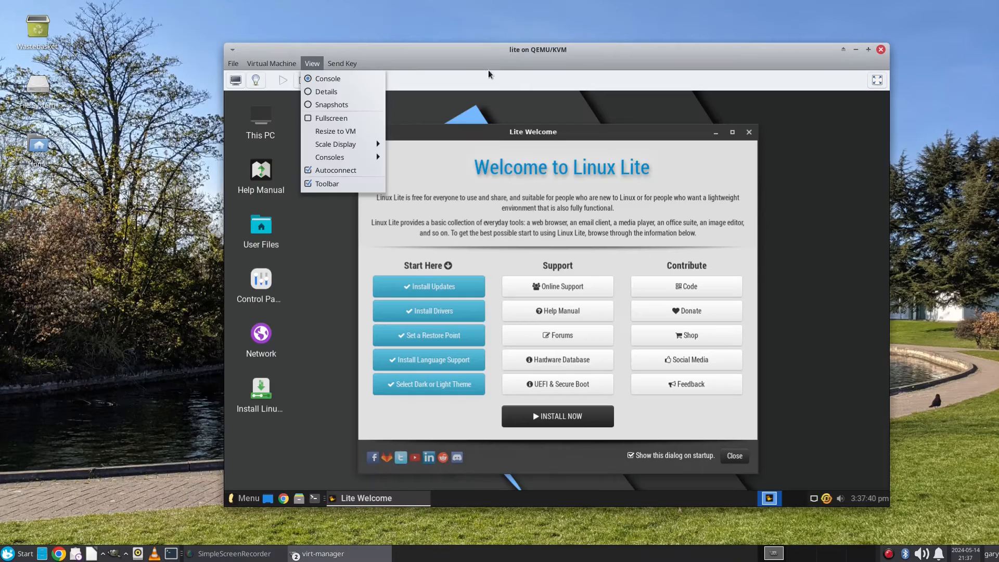
{"action": "left_click", "coordinate": [485, 55]}
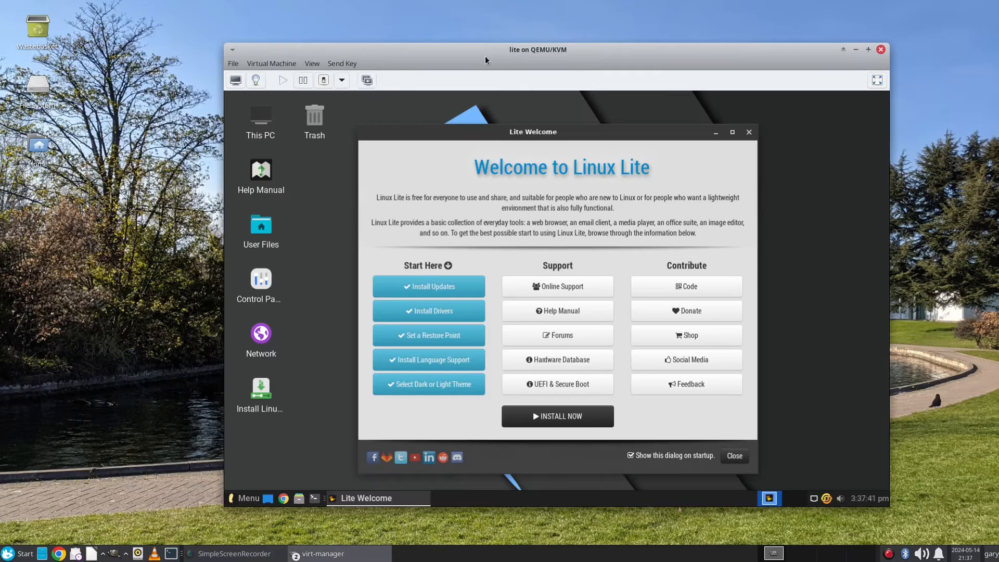
{"action": "left_click", "coordinate": [312, 64]}
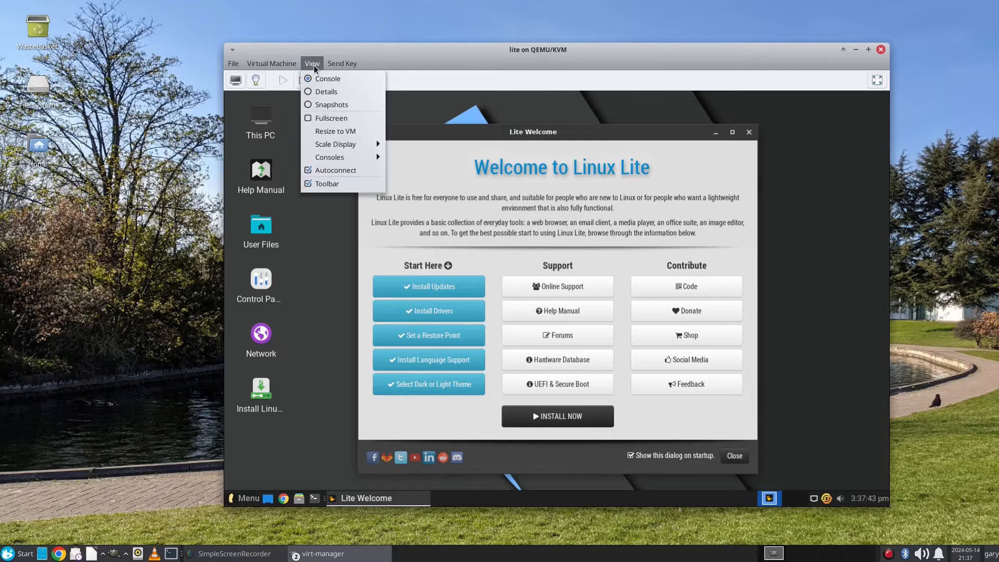
{"action": "left_click", "coordinate": [310, 118]}
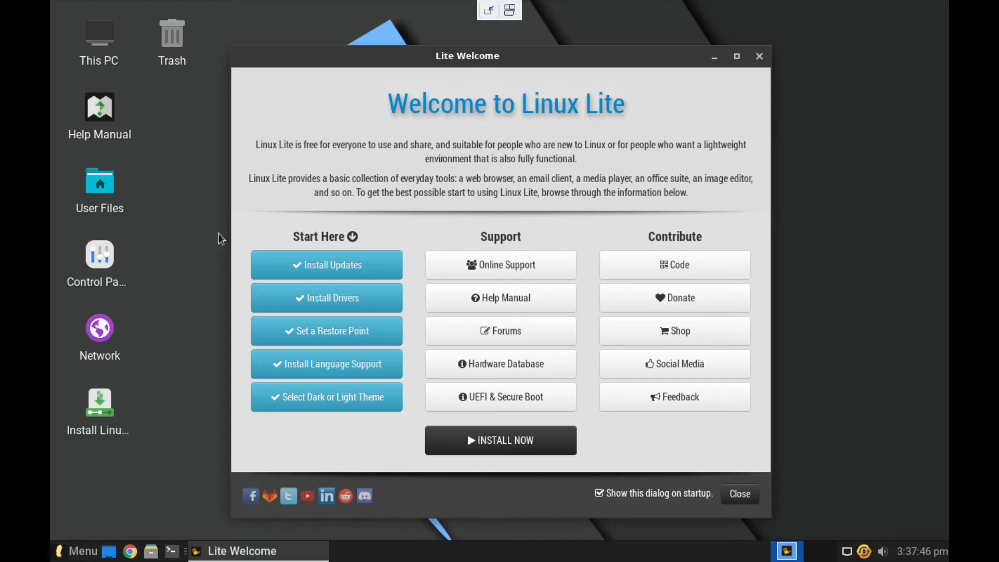
Step: Set the live desktop's resolution to 1920x1080, keep it, and start the Linux Lite installer
{"action": "right_click", "coordinate": [179, 158]}
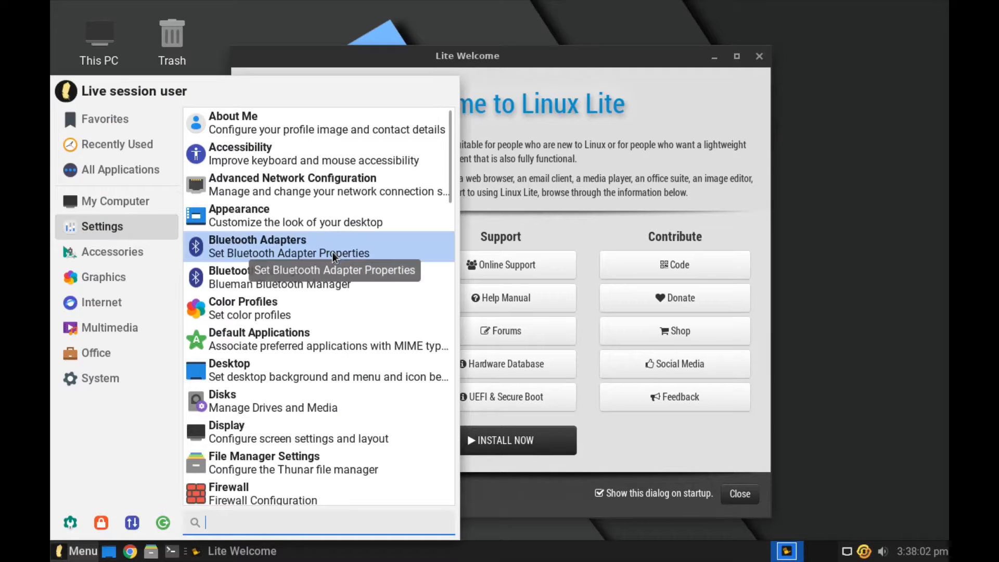
{"action": "left_click", "coordinate": [227, 427]}
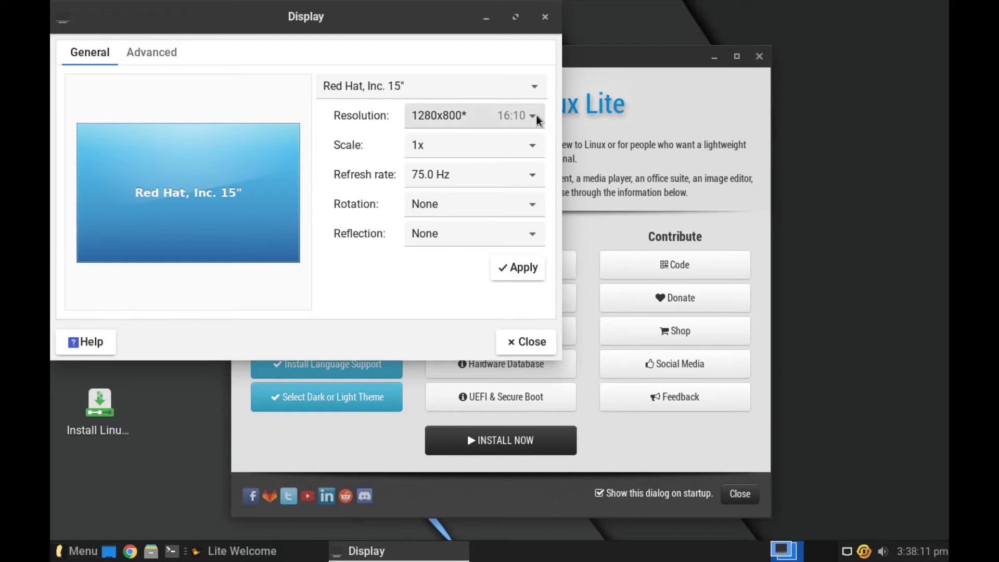
{"action": "left_click", "coordinate": [538, 120]}
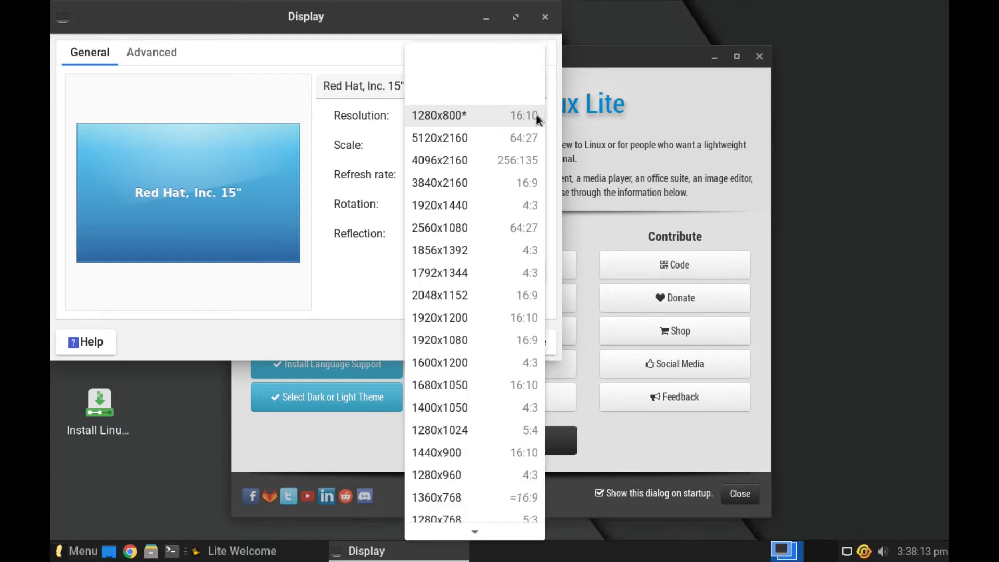
{"action": "left_click", "coordinate": [469, 341]}
{"action": "left_click", "coordinate": [510, 266]}
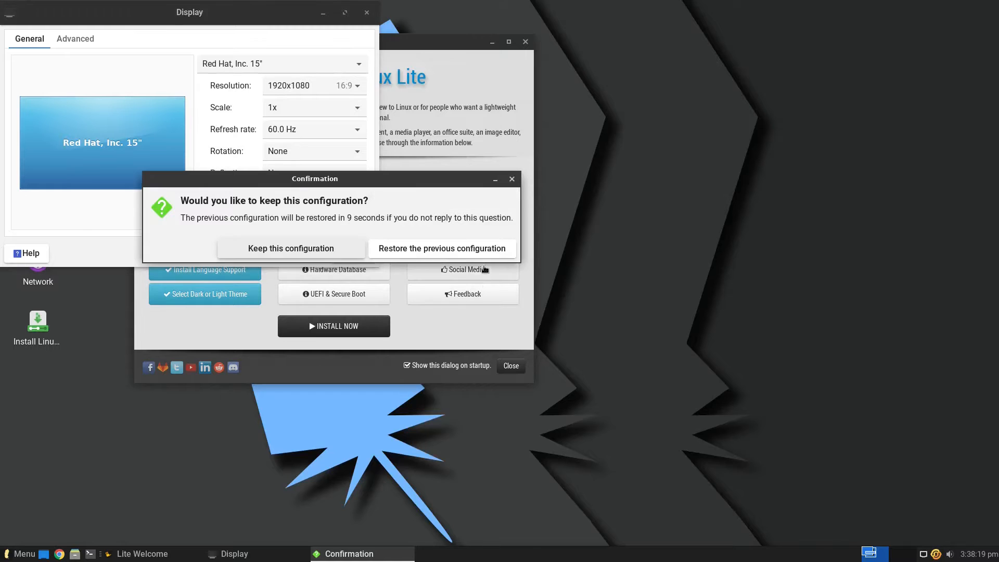
{"action": "left_click", "coordinate": [312, 249]}
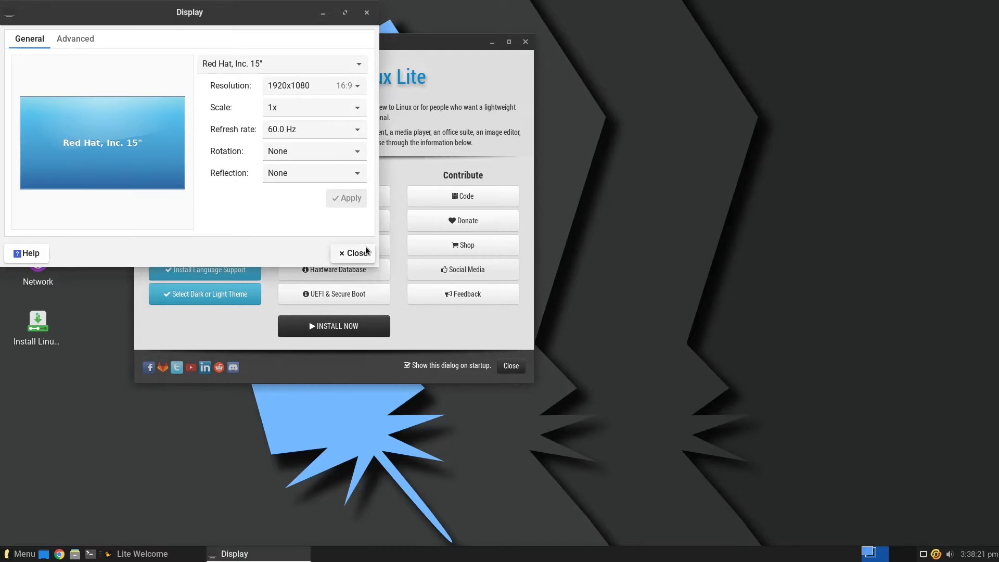
{"action": "left_click", "coordinate": [354, 253]}
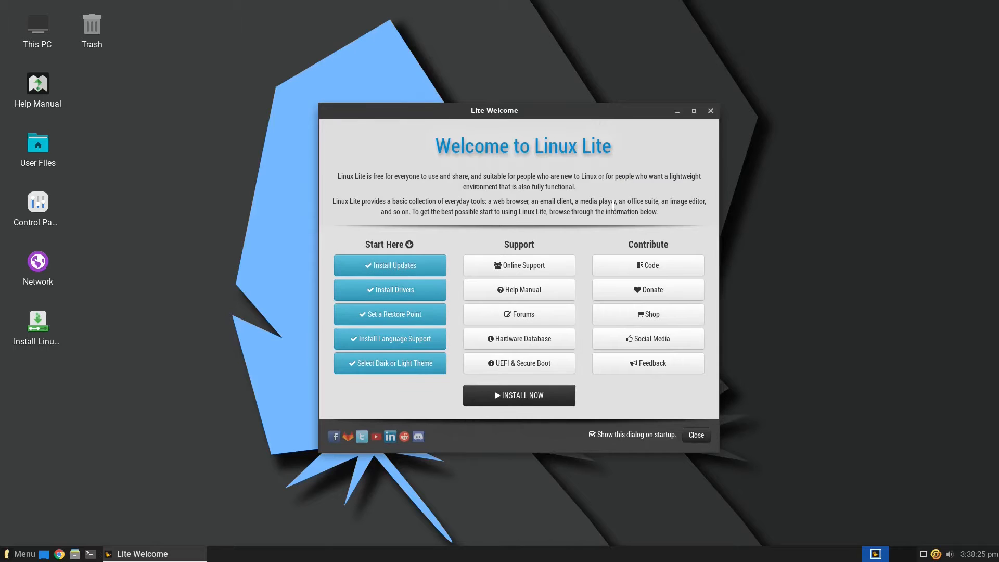
{"action": "left_click", "coordinate": [529, 403]}
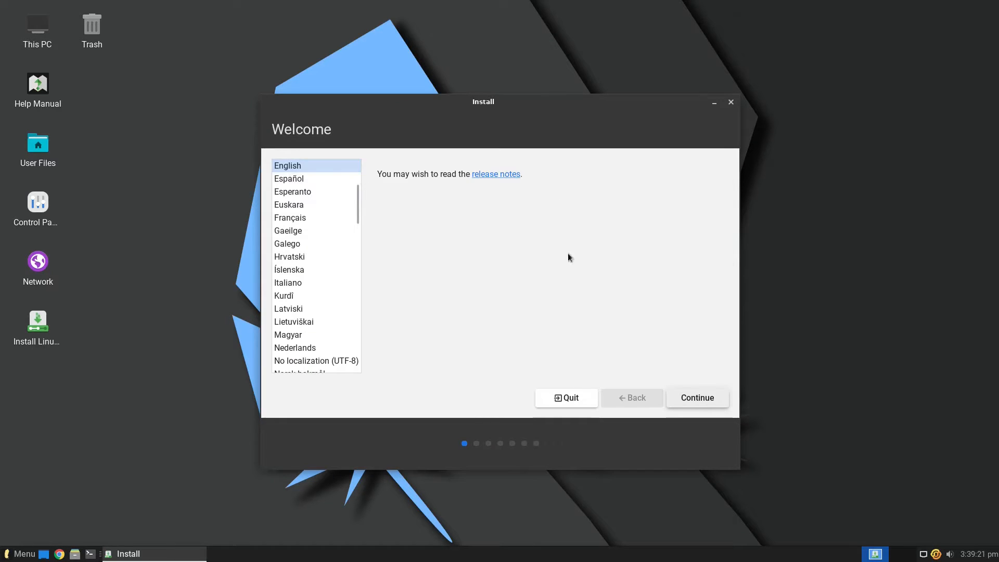
Step: Choose English with a UK keyboard, include third-party software, and confirm erasing the whole disk
{"action": "left_click", "coordinate": [705, 402]}
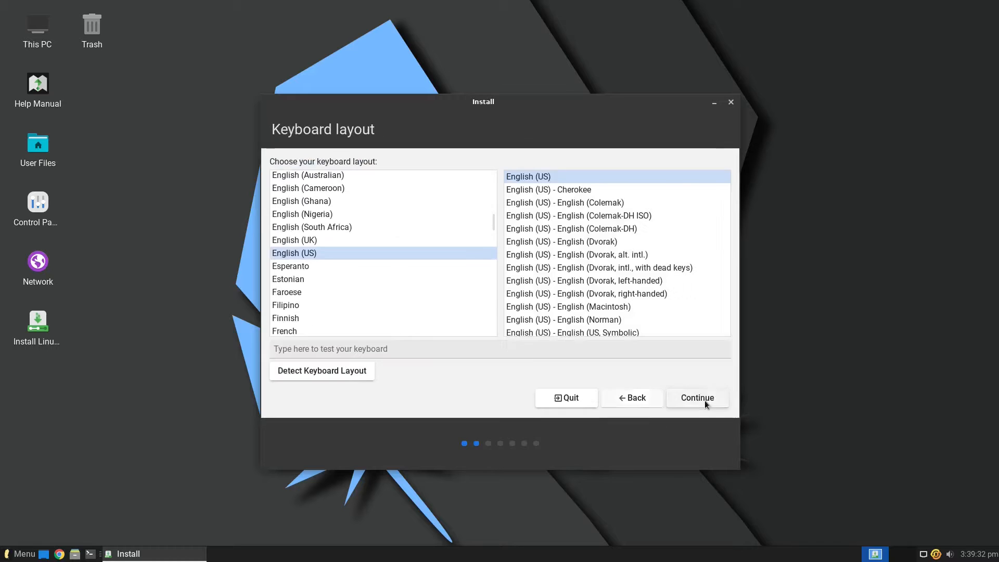
{"action": "left_click", "coordinate": [323, 241]}
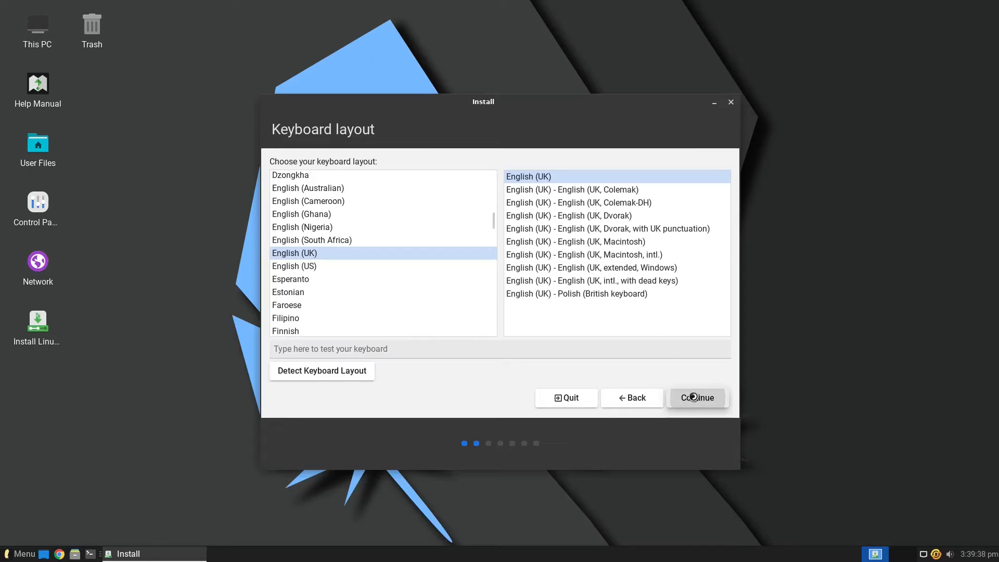
{"action": "left_click", "coordinate": [685, 397]}
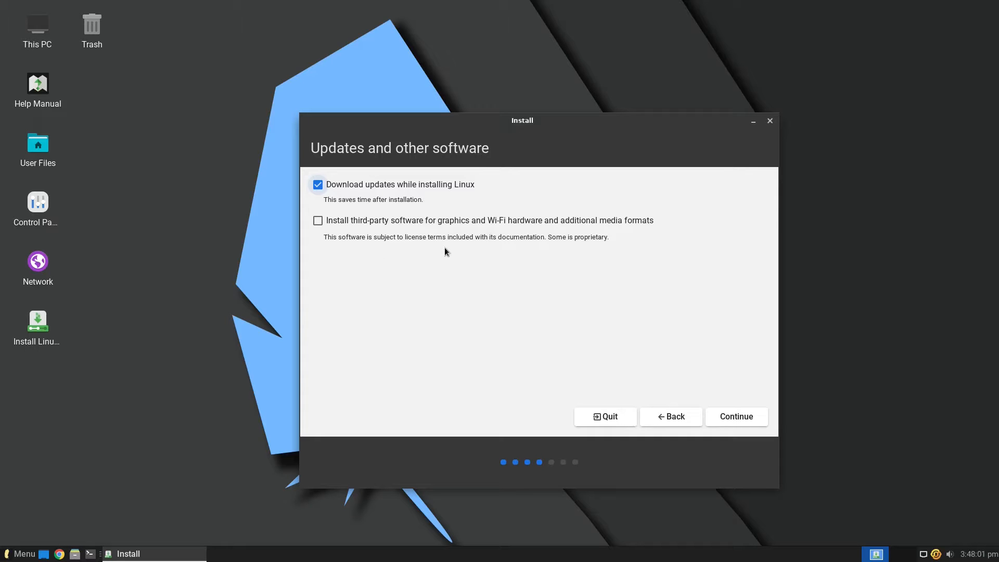
{"action": "left_click", "coordinate": [317, 220]}
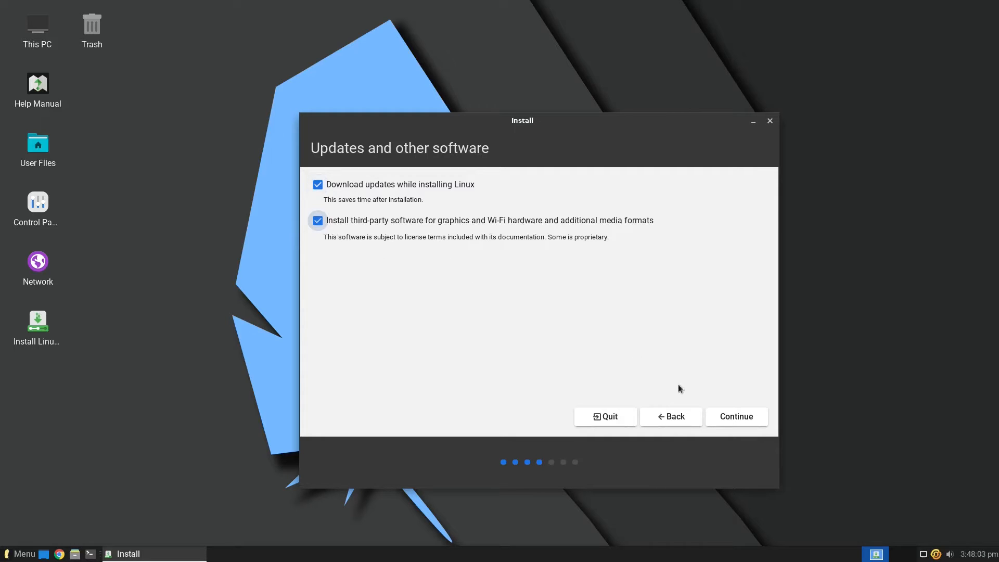
{"action": "left_click", "coordinate": [742, 415]}
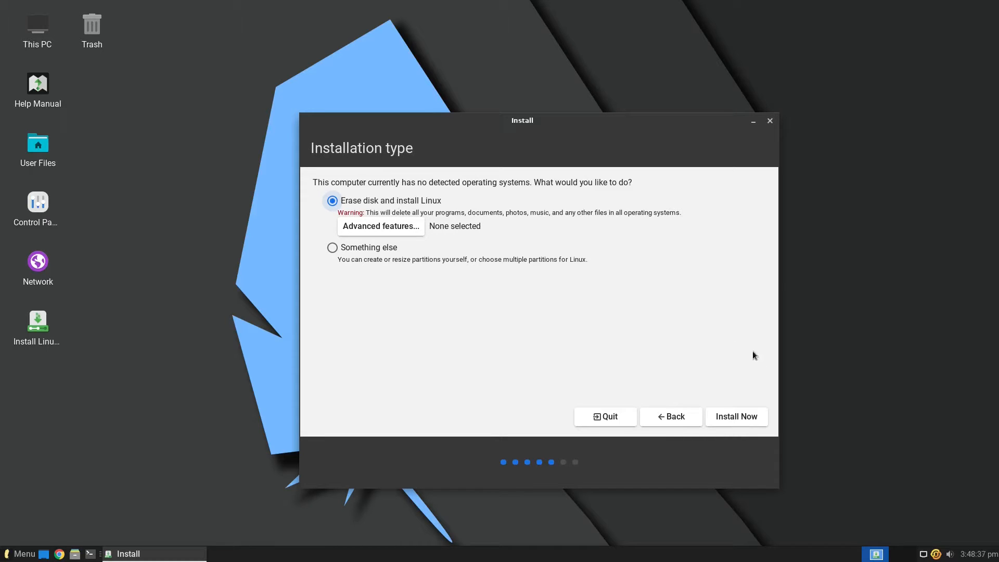
{"action": "left_click", "coordinate": [741, 423]}
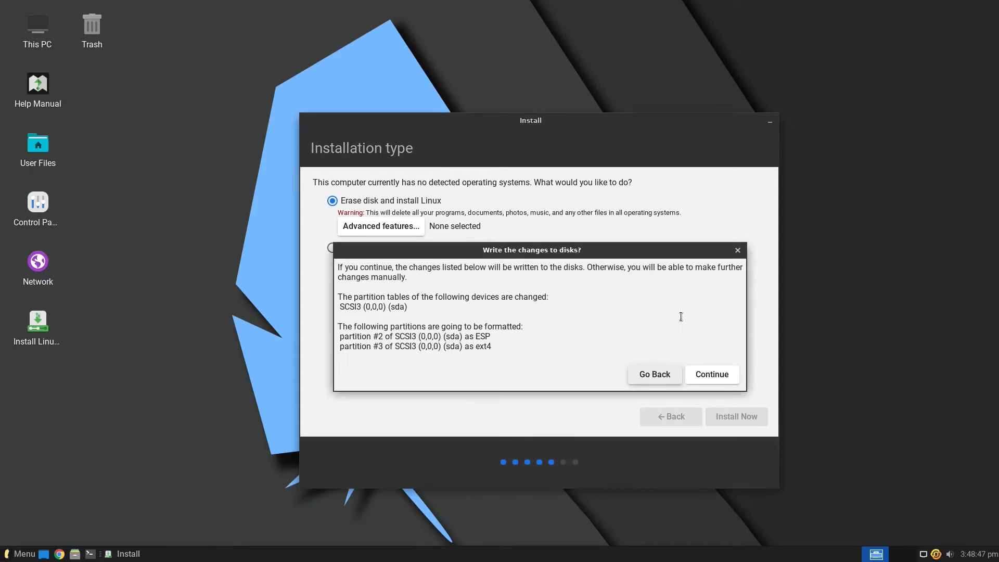
{"action": "left_click", "coordinate": [711, 374]}
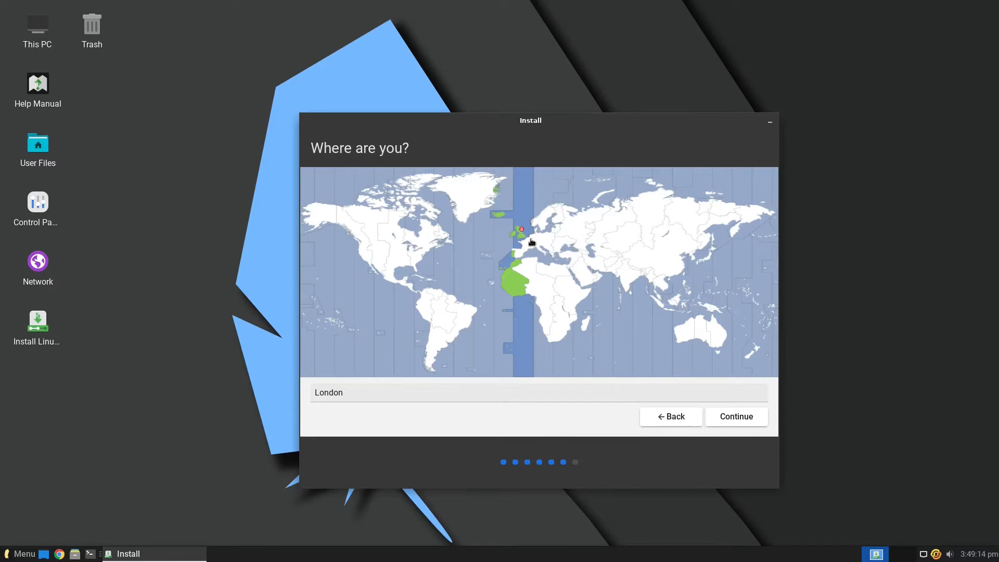
Step: Keep London as the location, enter the user's name, and set the computer name to linuxlite
{"action": "left_click", "coordinate": [744, 420]}
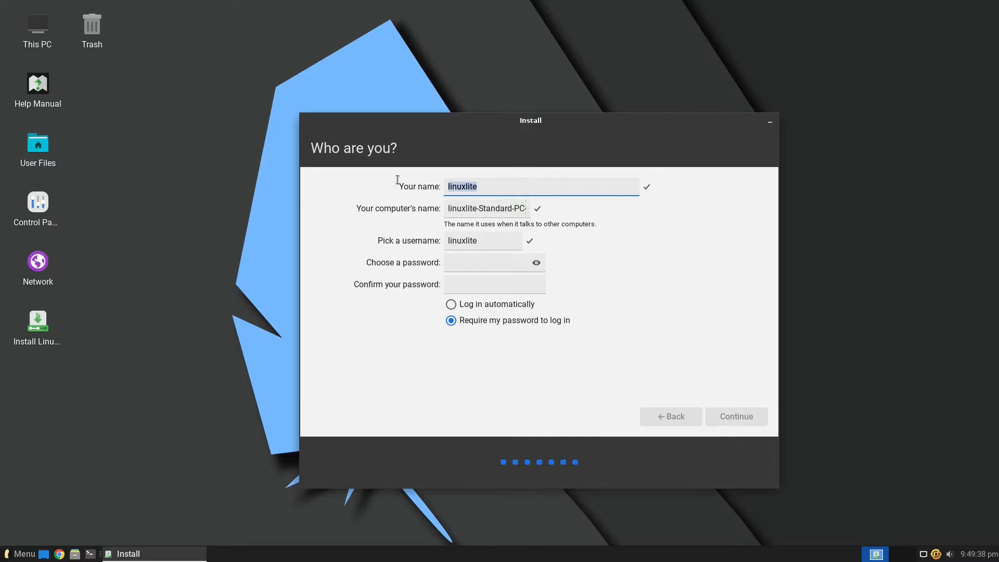
{"action": "type", "text": "gary"}
{"action": "triple_click", "coordinate": [519, 209]}
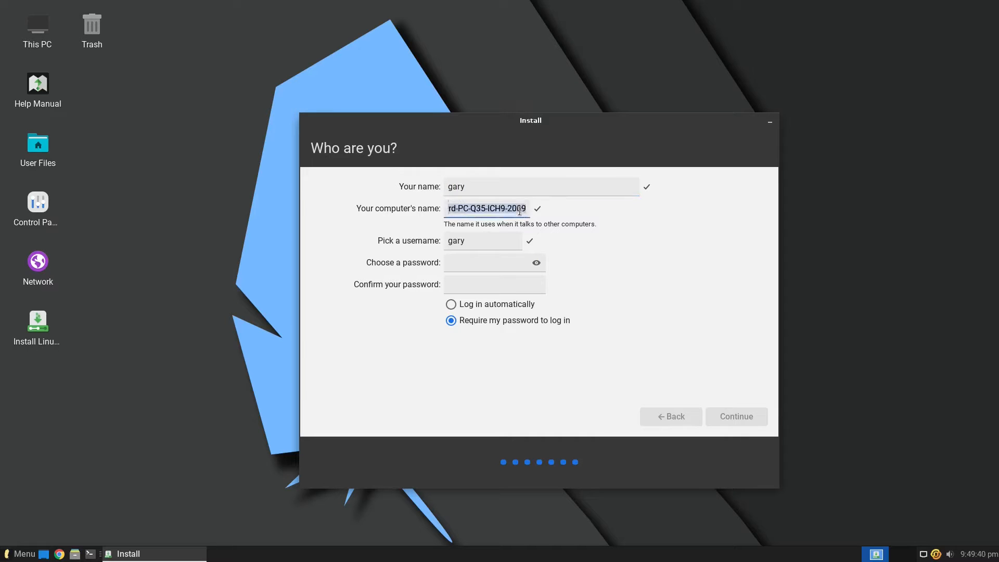
{"action": "type", "text": "linuxlite"}
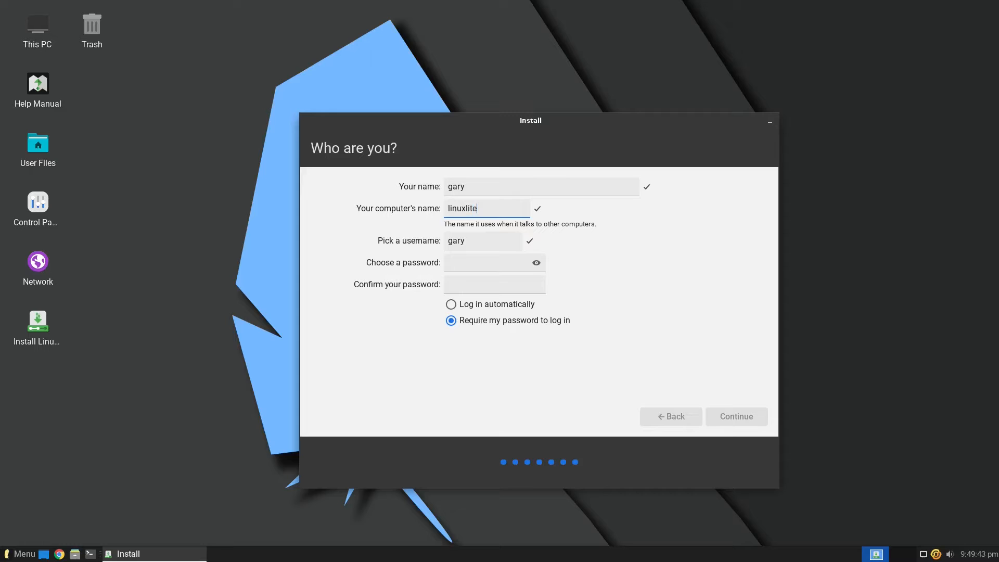
Step: Enter the account password and start typing its confirmation
{"action": "left_click", "coordinate": [477, 261]}
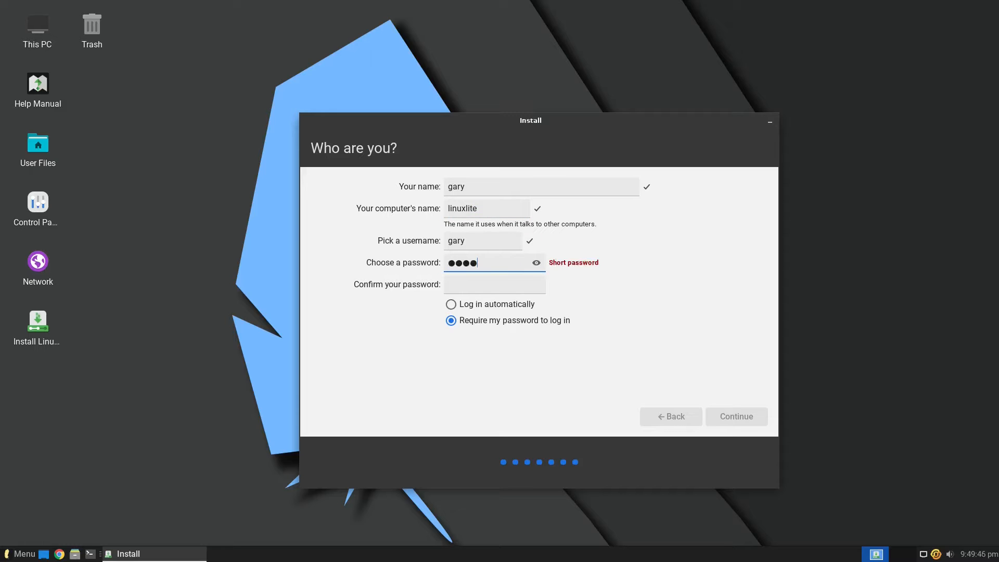
{"action": "key", "text": "ctrl+a"}
{"action": "key", "text": "Tab"}
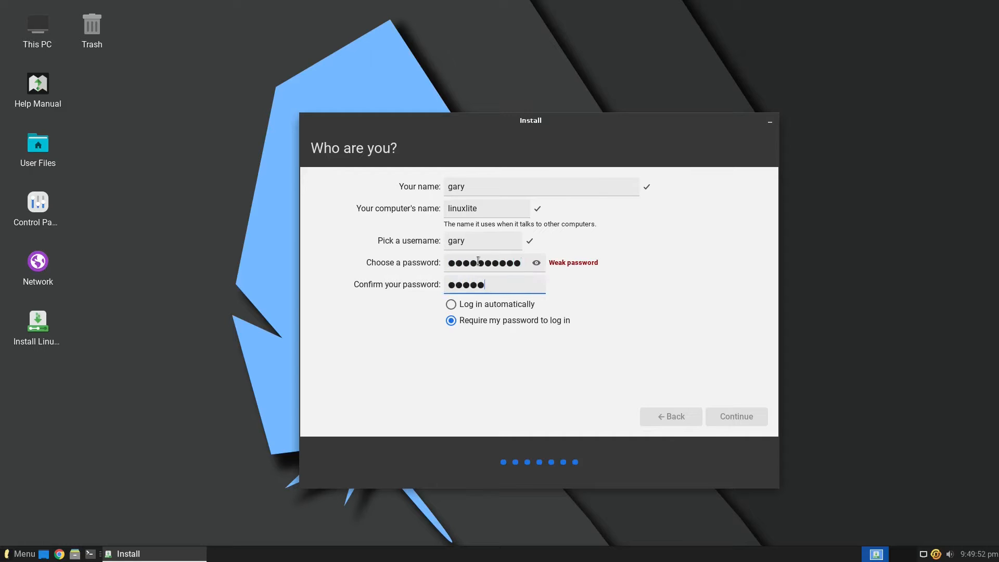
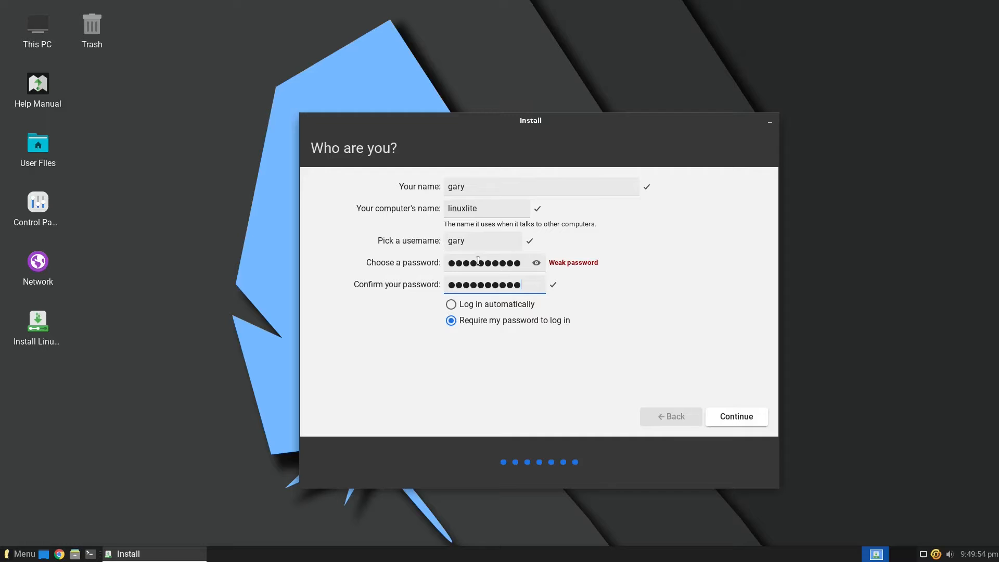
Step: Let the installation finish and log in to the rebooted guest with the account password
{"action": "left_click", "coordinate": [745, 419]}
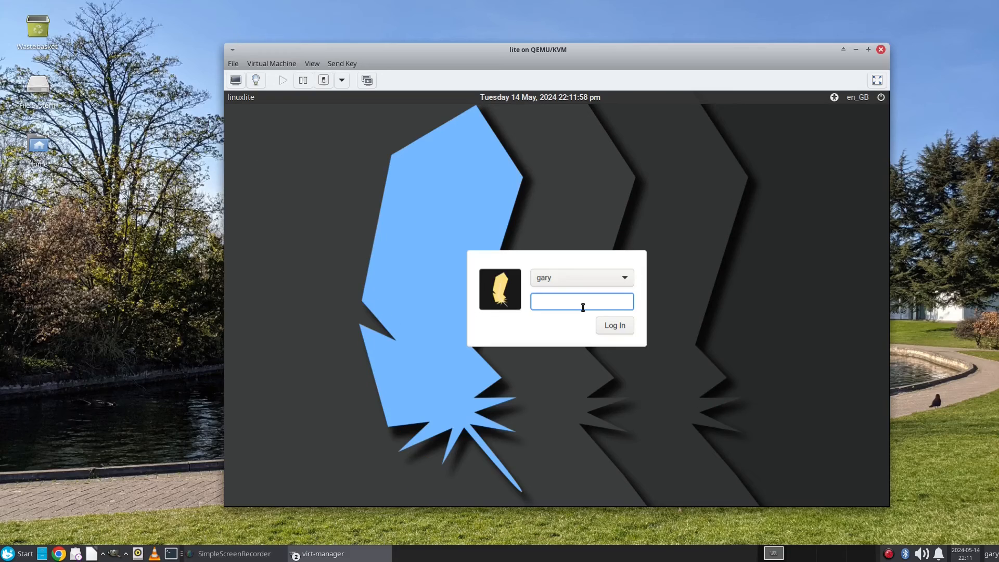
{"action": "type", "text": "••"}
{"action": "type", "text": "••••••••"}
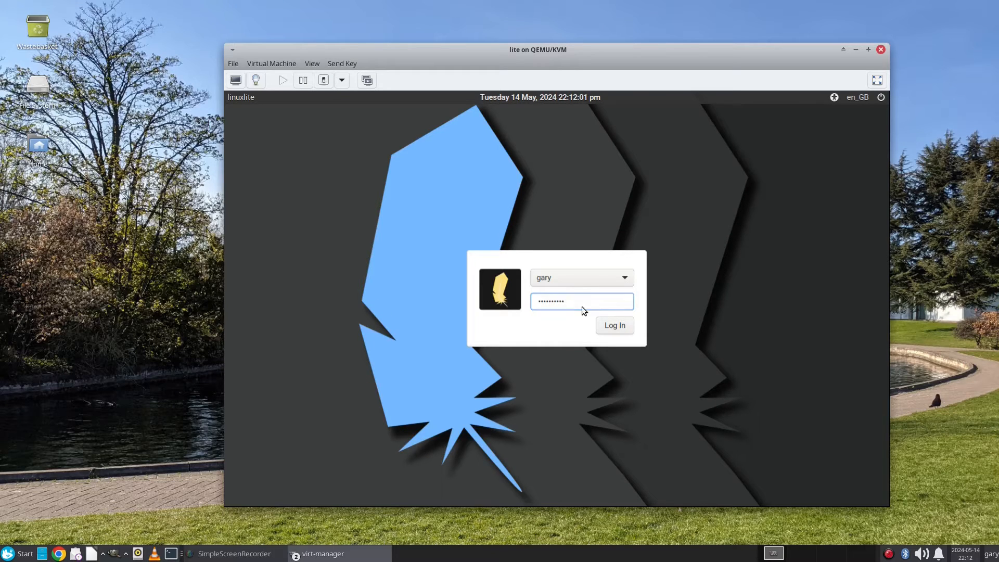
{"action": "key", "text": "Return"}
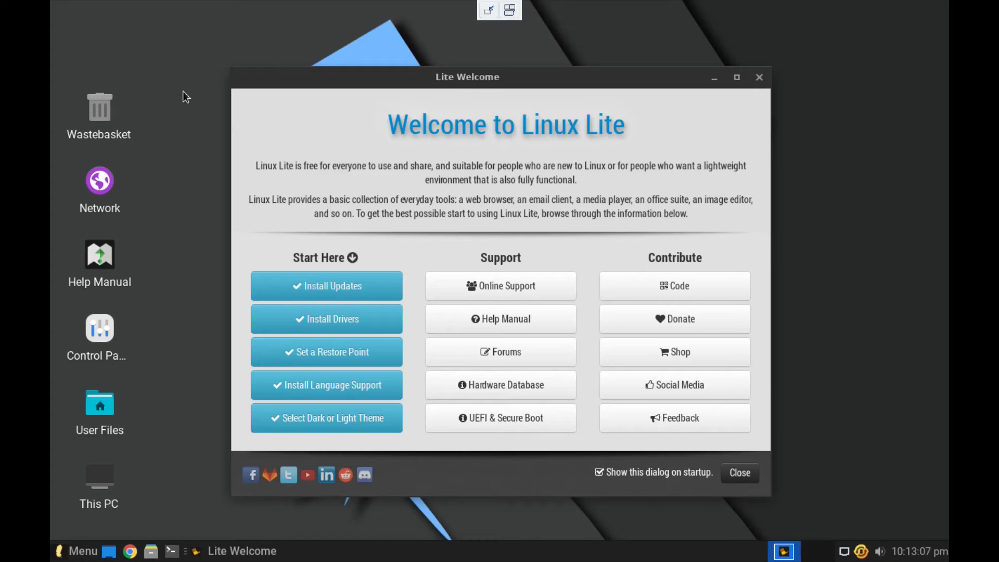
{"action": "right_click", "coordinate": [183, 91]}
{"action": "left_click", "coordinate": [146, 146]}
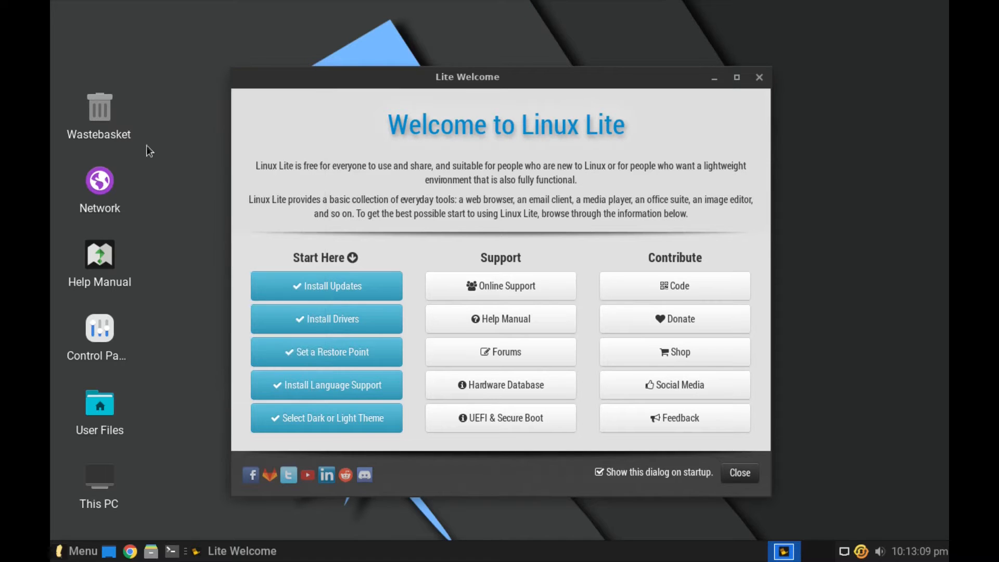
Step: Open Display settings via menu search and set and keep a 1920x1080 resolution
{"action": "left_click", "coordinate": [76, 551]}
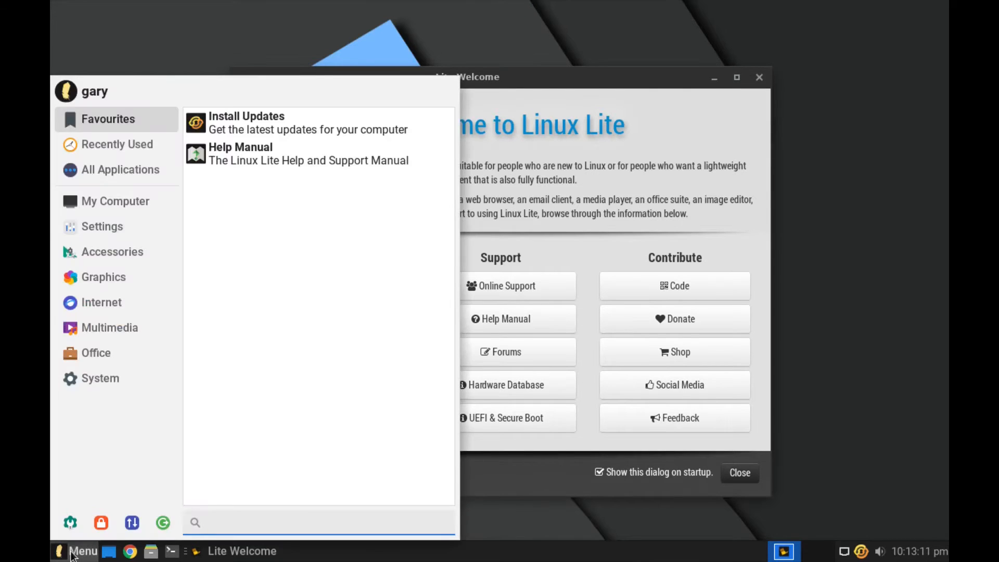
{"action": "type", "text": "displ"}
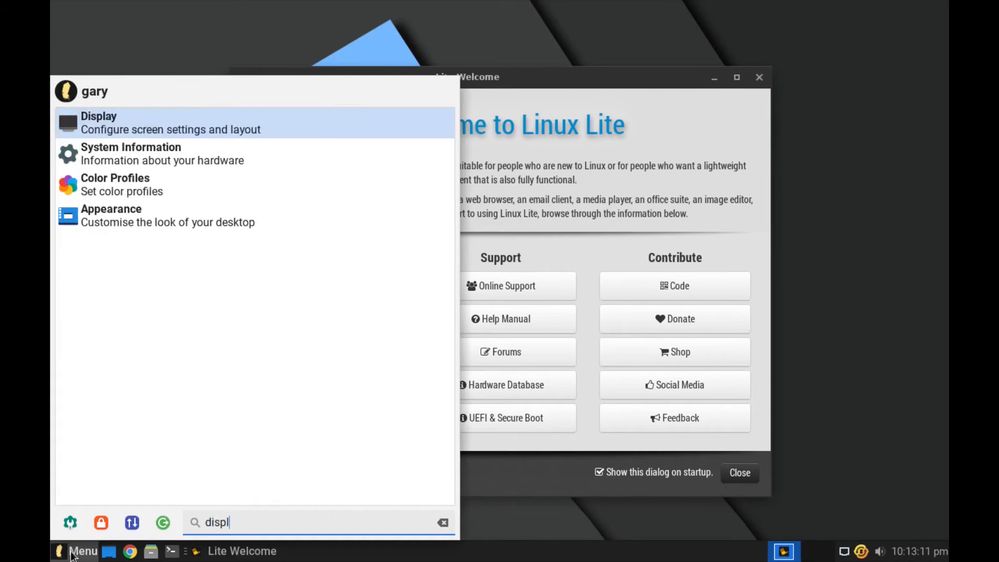
{"action": "left_click", "coordinate": [154, 122]}
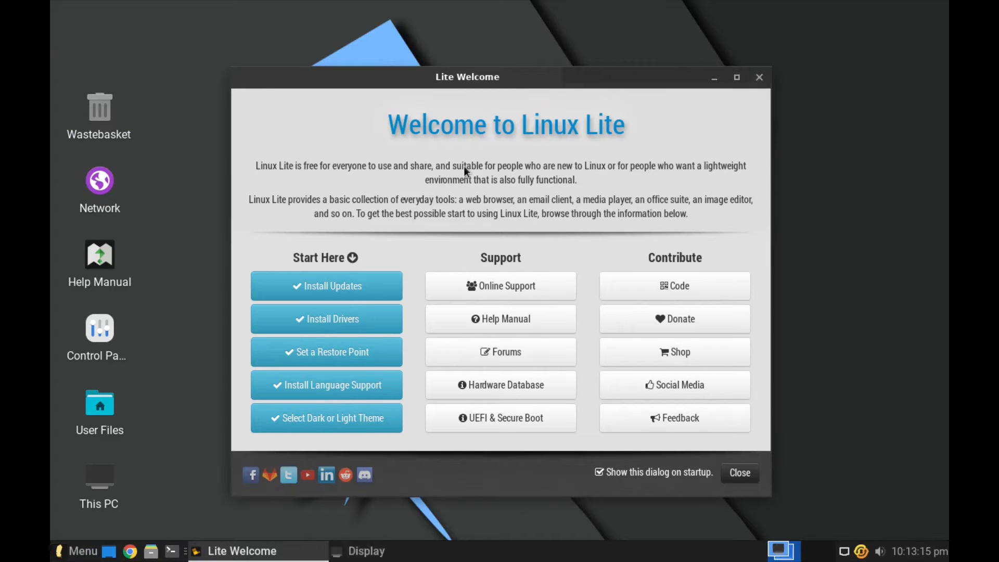
{"action": "left_click", "coordinate": [531, 118]}
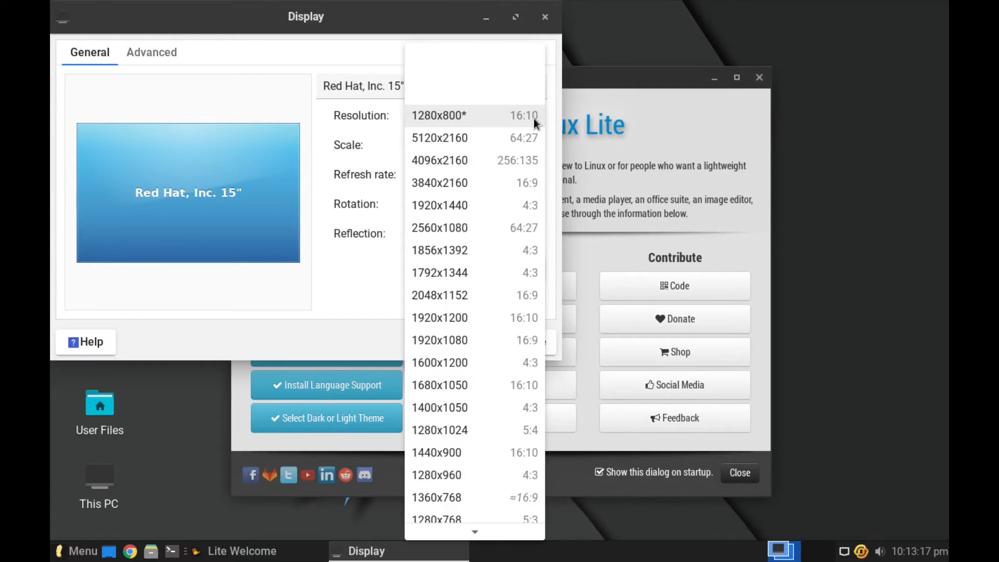
{"action": "left_click", "coordinate": [438, 344]}
{"action": "left_click", "coordinate": [528, 275]}
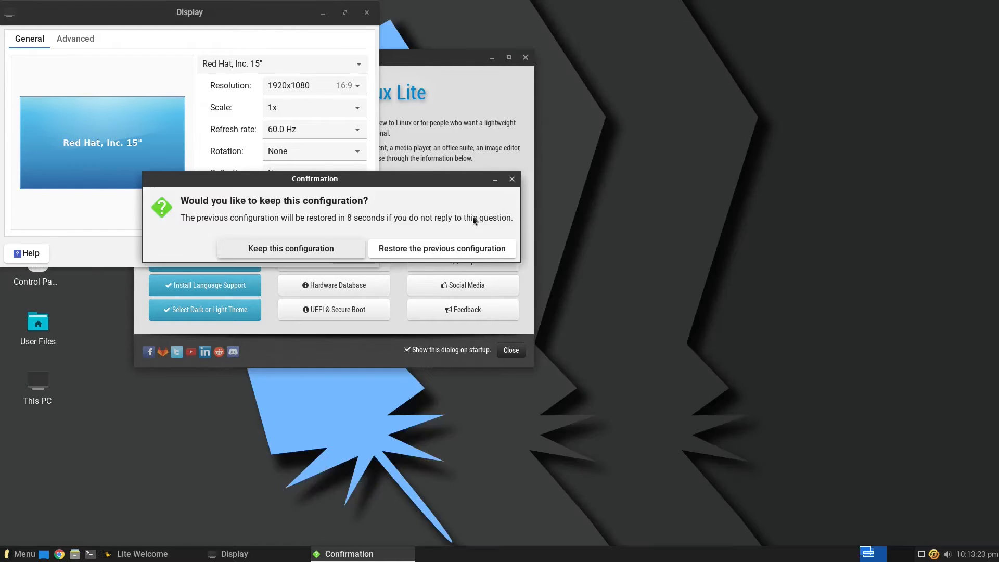
{"action": "left_click", "coordinate": [359, 248]}
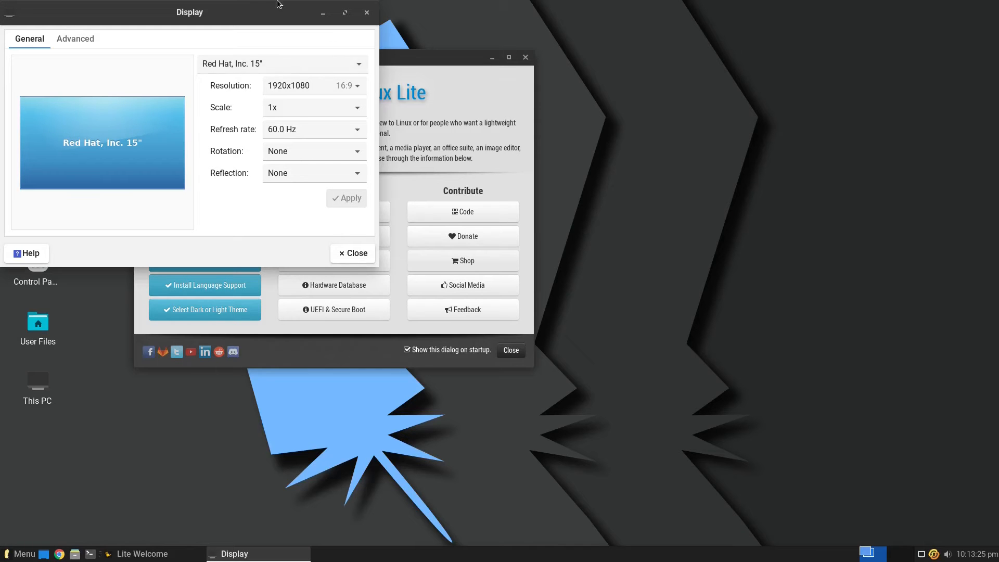
Step: Close the Display settings and the Welcome to Linux Lite window
{"action": "left_click_drag", "start_coordinate": [277, 16], "coordinate": [488, 123]}
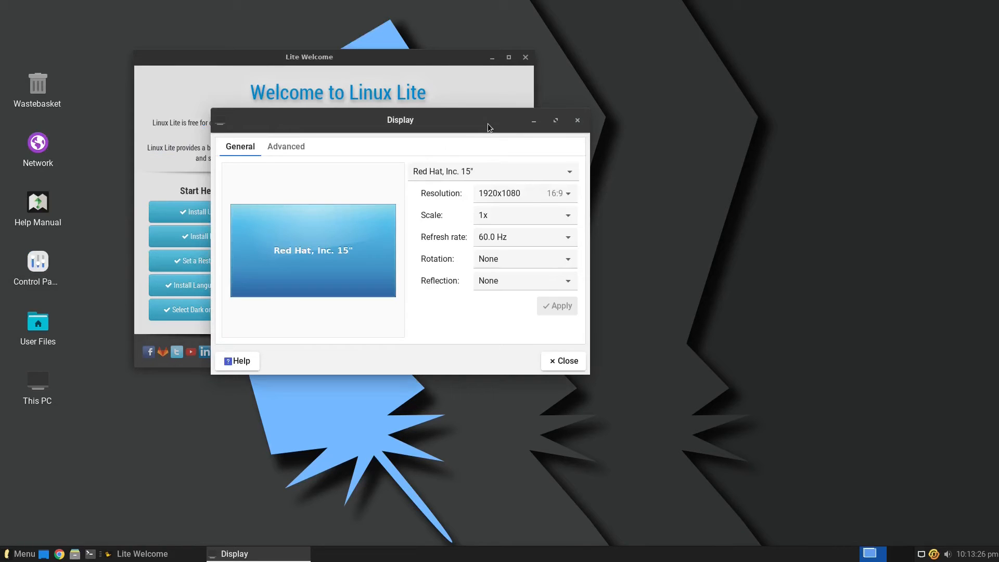
{"action": "left_click", "coordinate": [577, 126]}
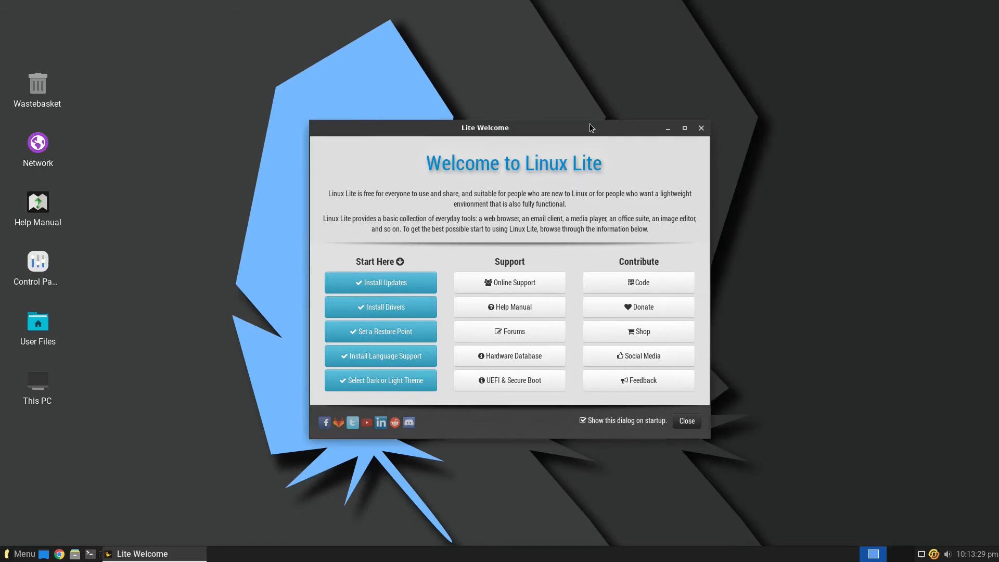
{"action": "left_click", "coordinate": [701, 128]}
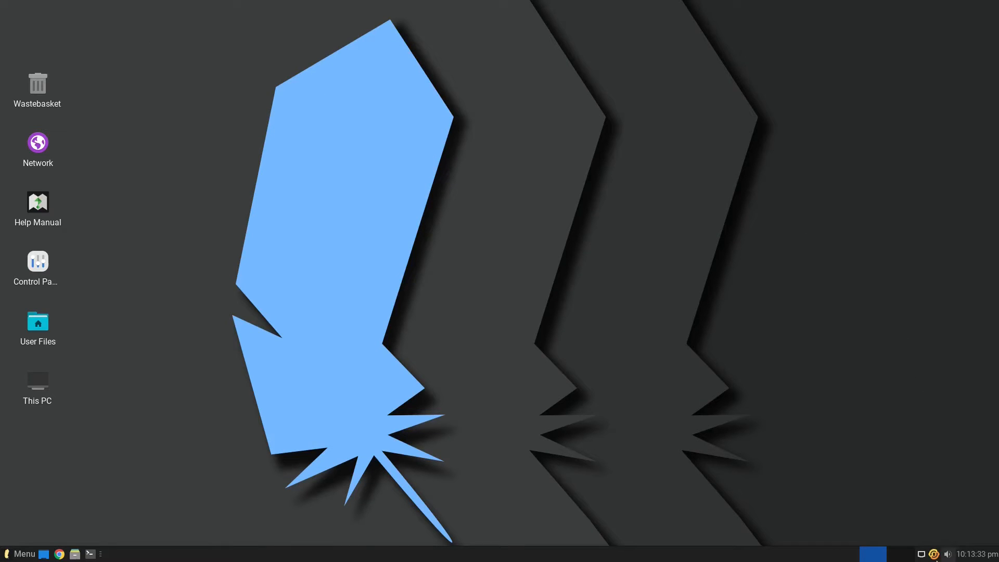
Step: Check the guest's wired network connection in the tray menu, then take the VM out of fullscreen
{"action": "left_click", "coordinate": [921, 555]}
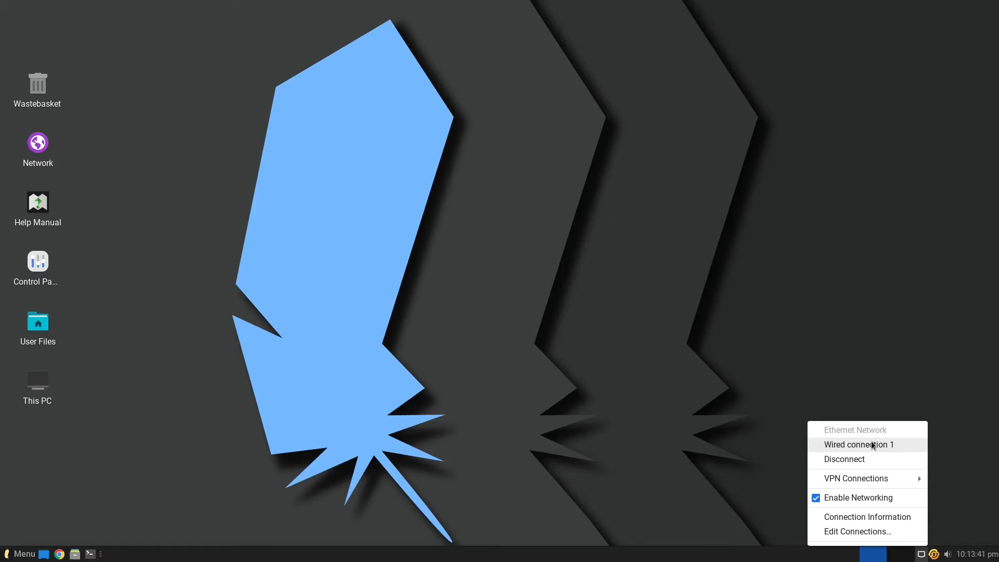
{"action": "left_click", "coordinate": [573, 350]}
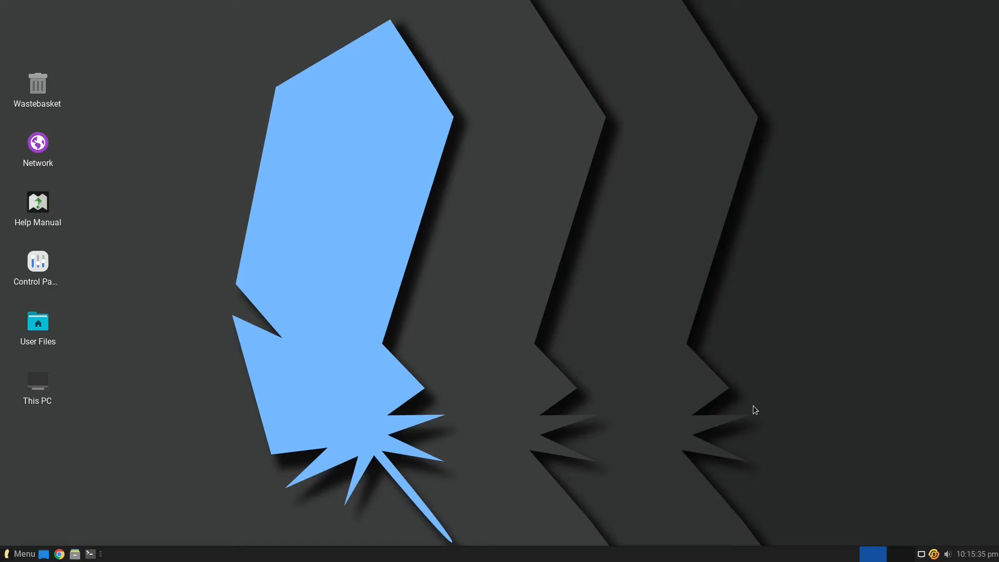
{"action": "mouse_move", "coordinate": [497, 3]}
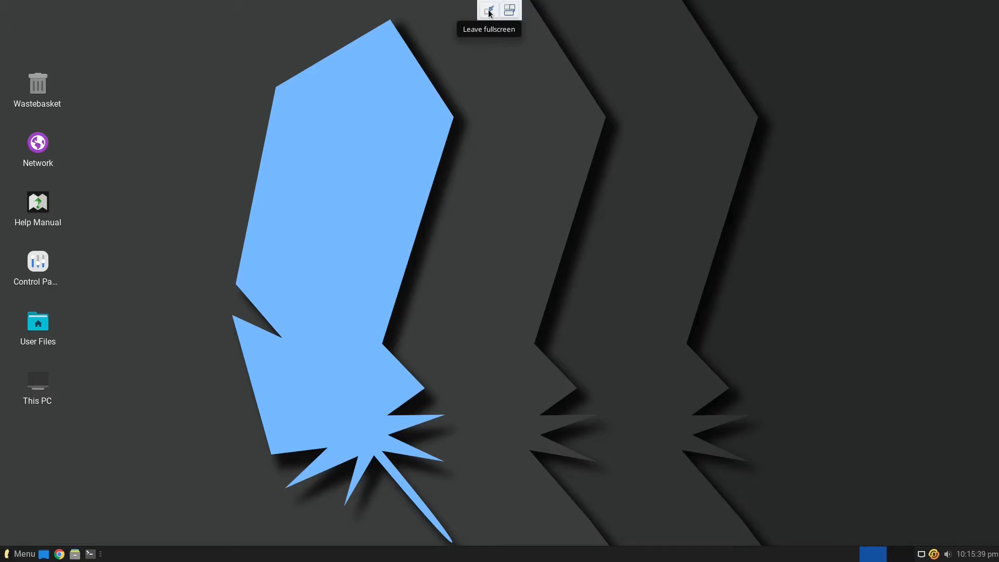
{"action": "left_click", "coordinate": [489, 13]}
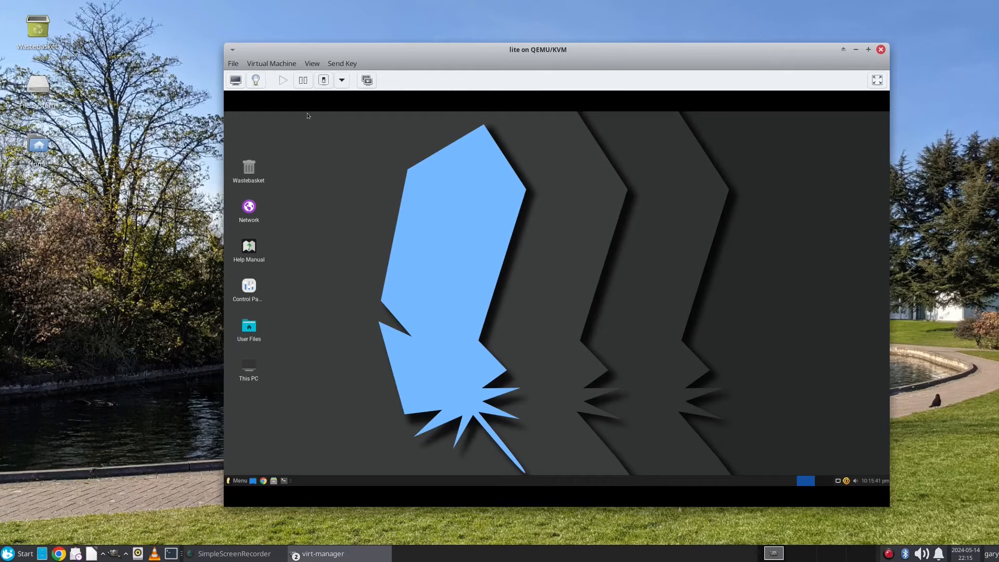
Step: Pass the host's Realtek WLAN adapter through to the VM as a USB host device
{"action": "left_click", "coordinate": [255, 80]}
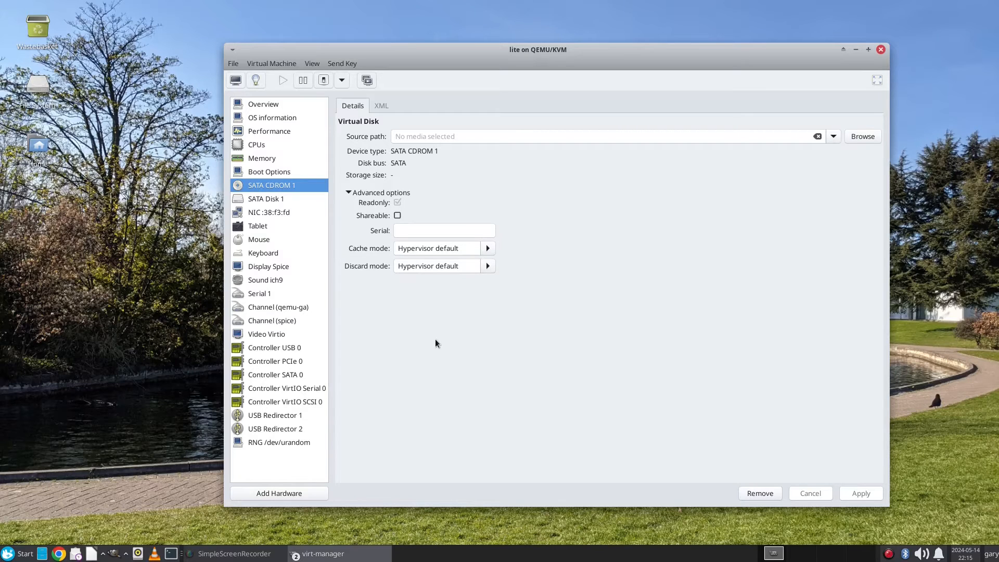
{"action": "left_click", "coordinate": [282, 493]}
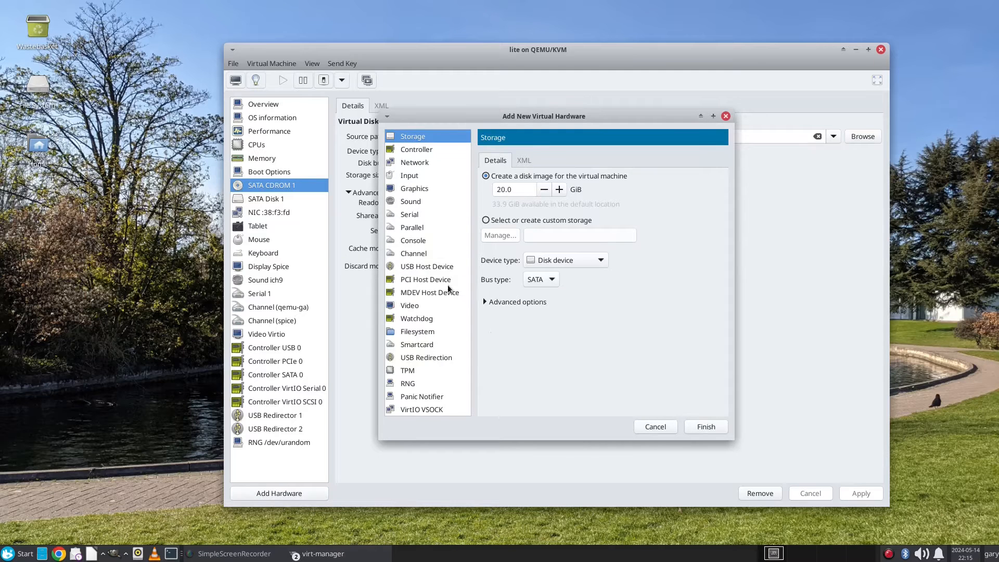
{"action": "left_click", "coordinate": [434, 268]}
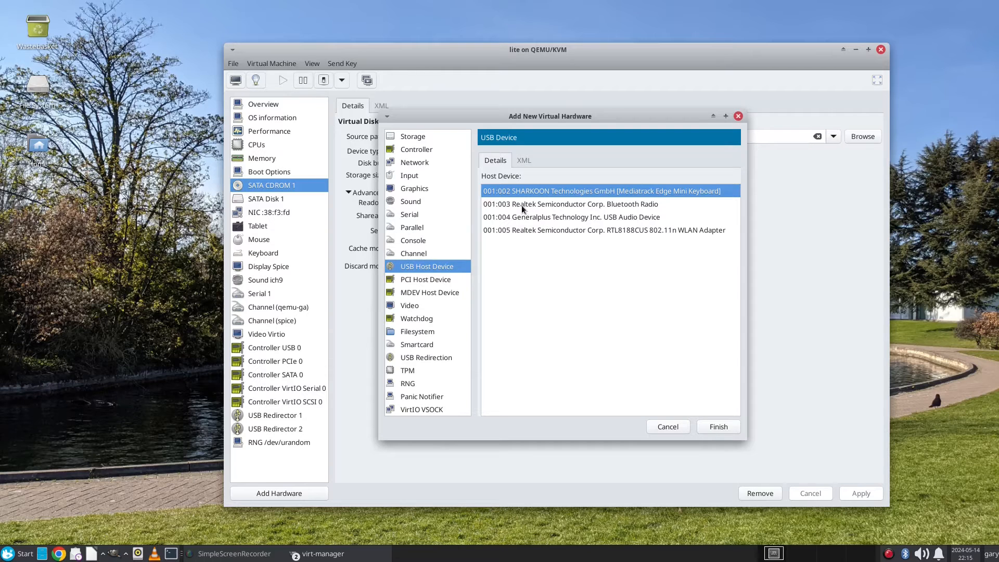
{"action": "left_click", "coordinate": [523, 229]}
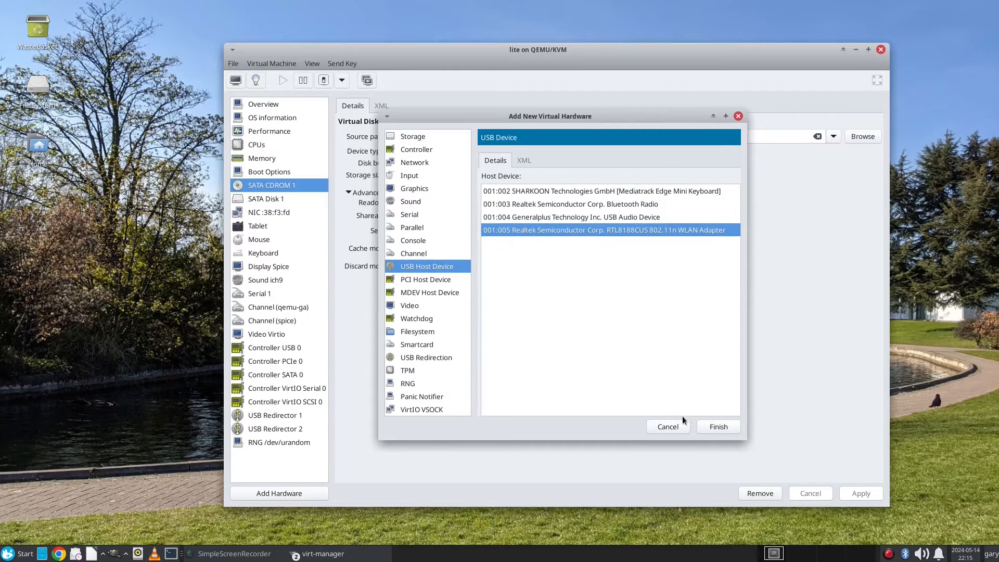
{"action": "left_click", "coordinate": [716, 426]}
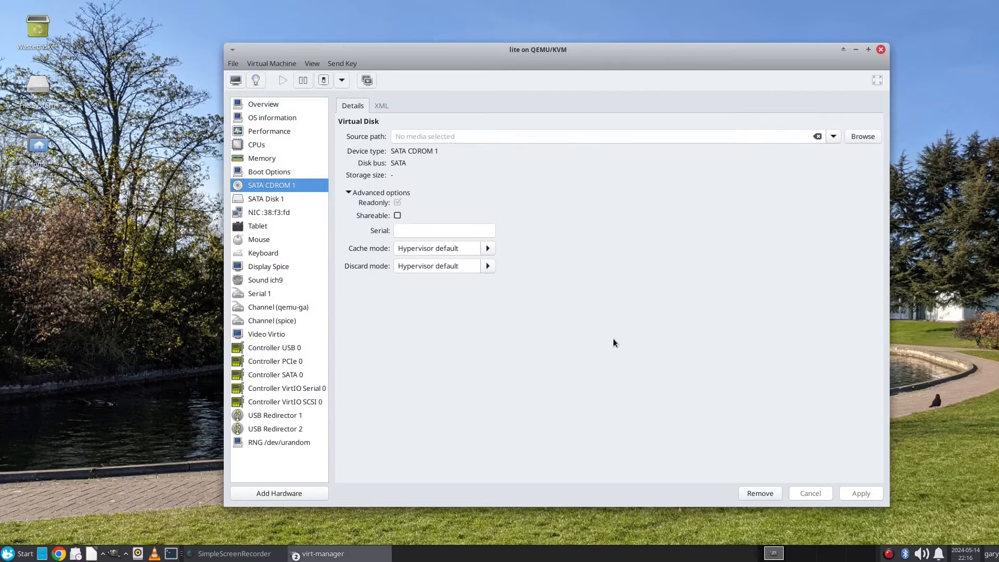
Step: Also pass through the Realtek Bluetooth Radio (0bda:c821), then return to the guest console
{"action": "left_click", "coordinate": [282, 492]}
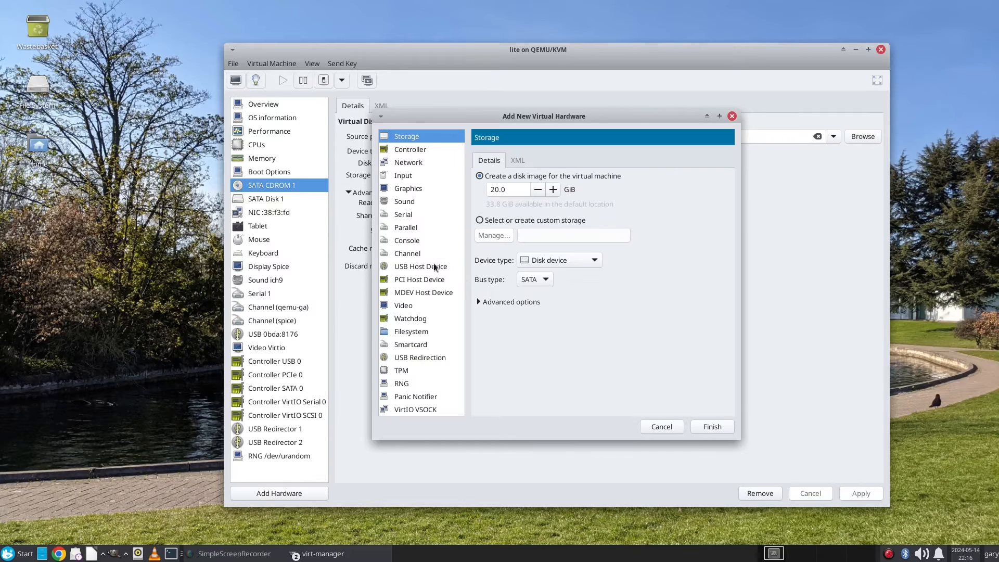
{"action": "left_click", "coordinate": [434, 266]}
{"action": "left_click", "coordinate": [557, 207]}
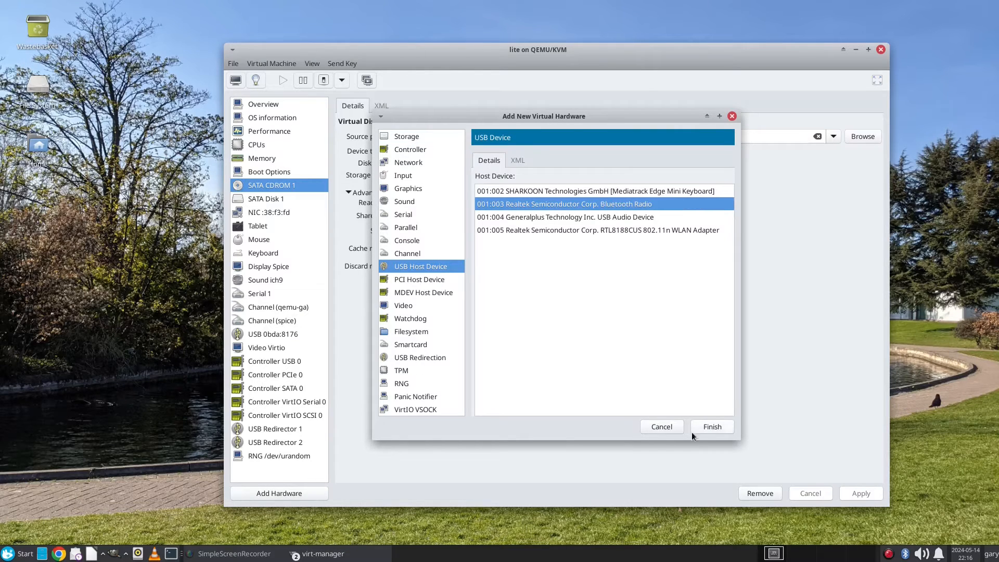
{"action": "left_click", "coordinate": [708, 426]}
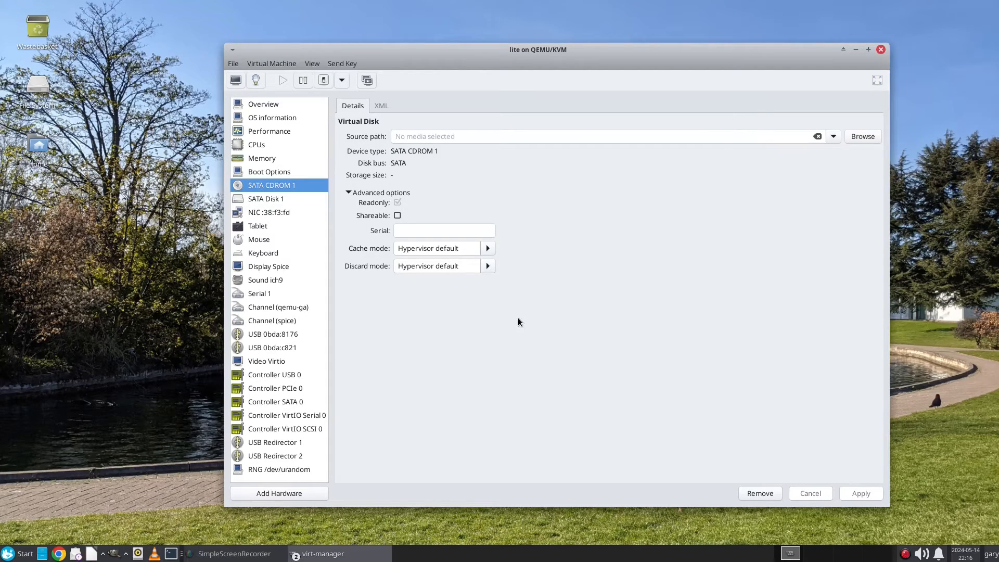
{"action": "left_click", "coordinate": [235, 81]}
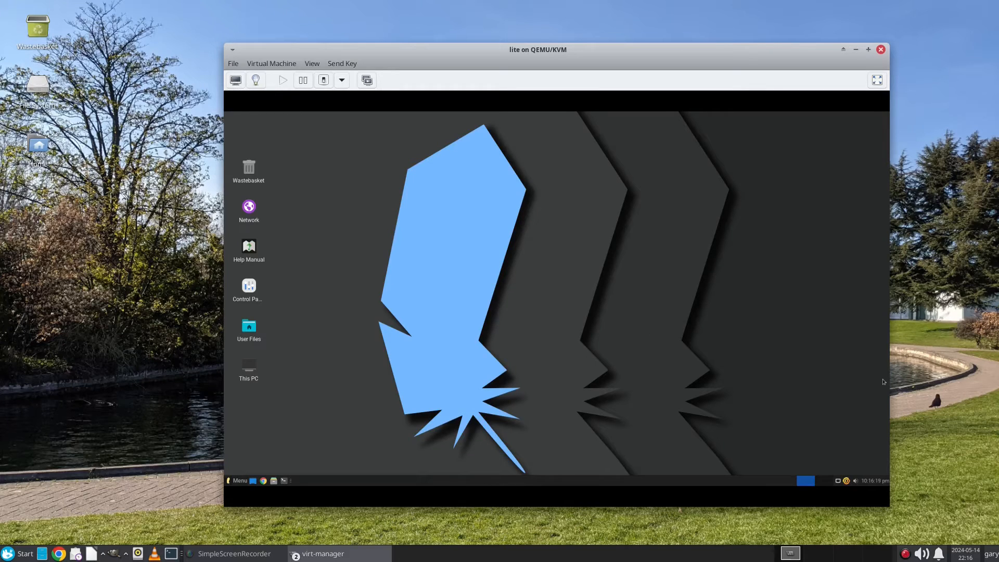
Step: Glance at the guest's network menu, then launch Bluetooth Manager by searching 'blue'
{"action": "left_click", "coordinate": [838, 481]}
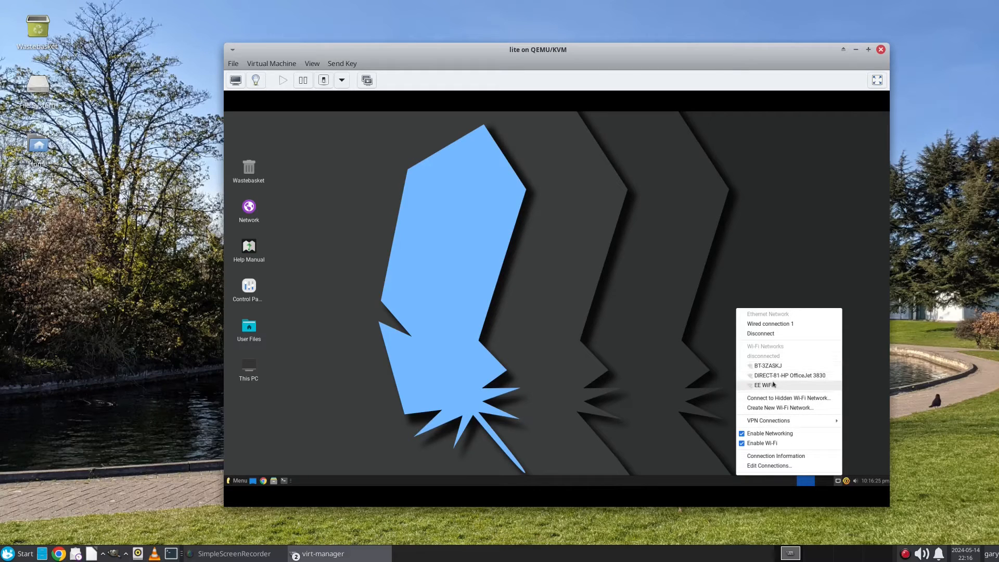
{"action": "left_click", "coordinate": [466, 292]}
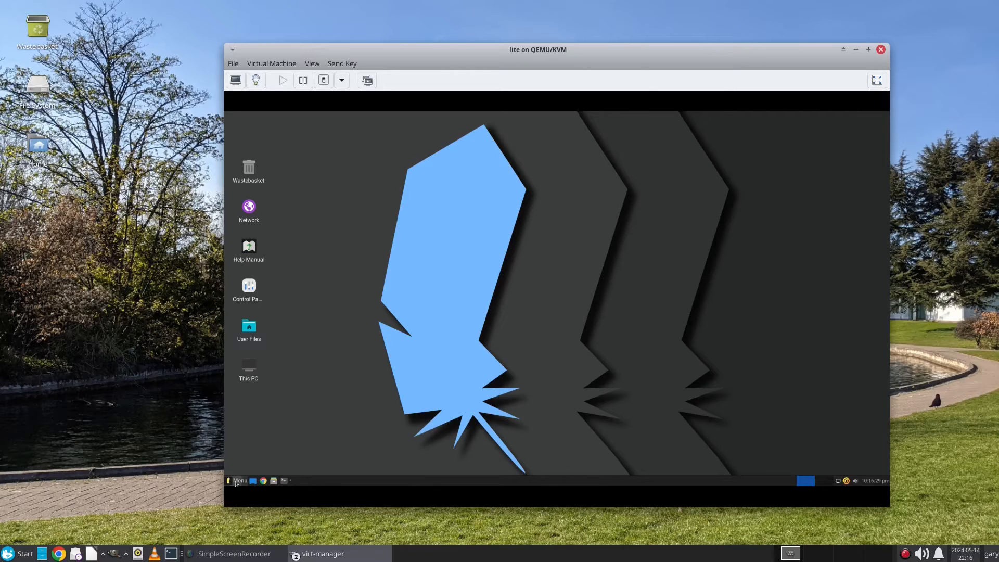
{"action": "left_click", "coordinate": [236, 481]}
{"action": "type", "text": "blue"}
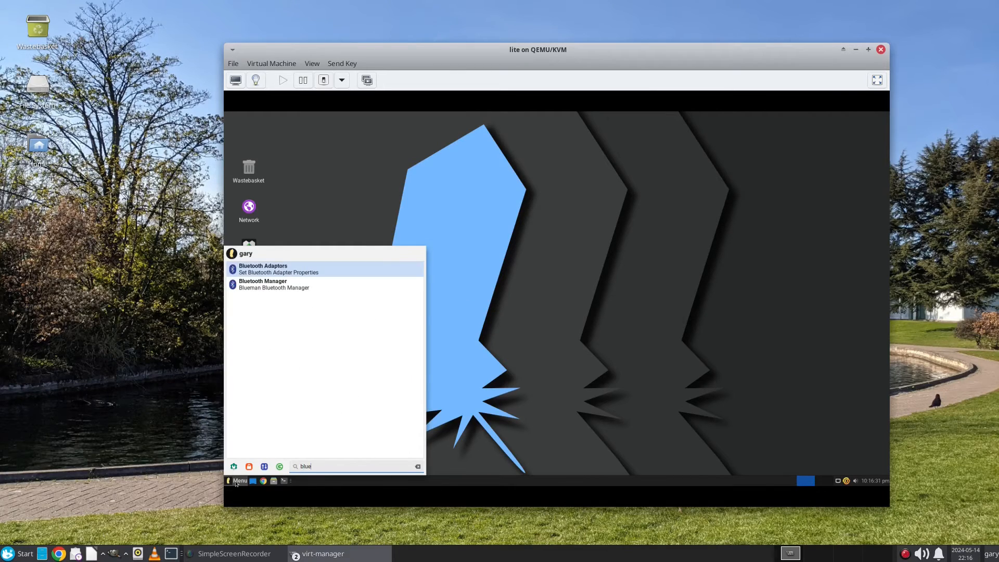
{"action": "left_click", "coordinate": [288, 284]}
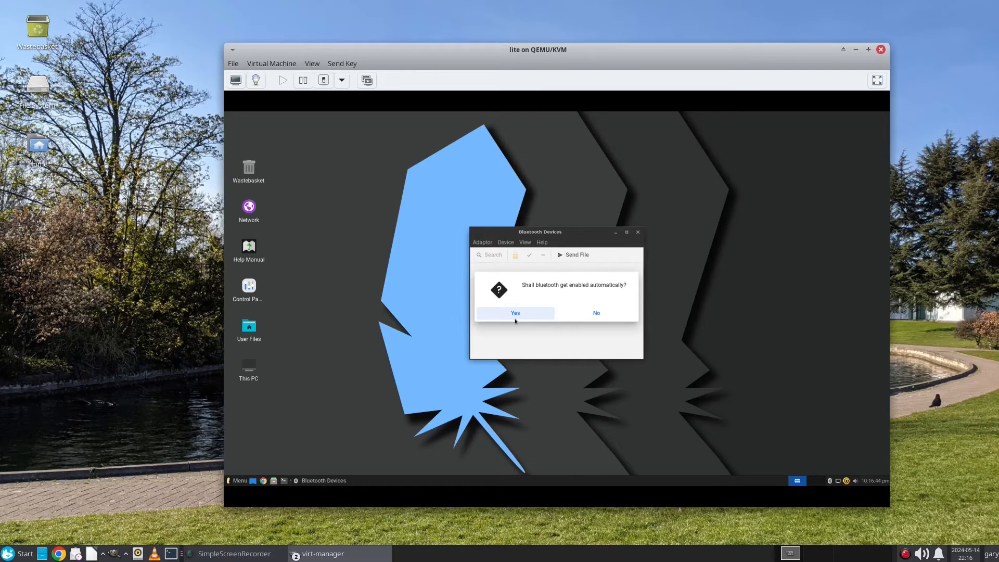
Step: Let Bluetooth enable automatically, scan for devices, and close the empty Bluetooth Devices window
{"action": "left_click", "coordinate": [515, 319]}
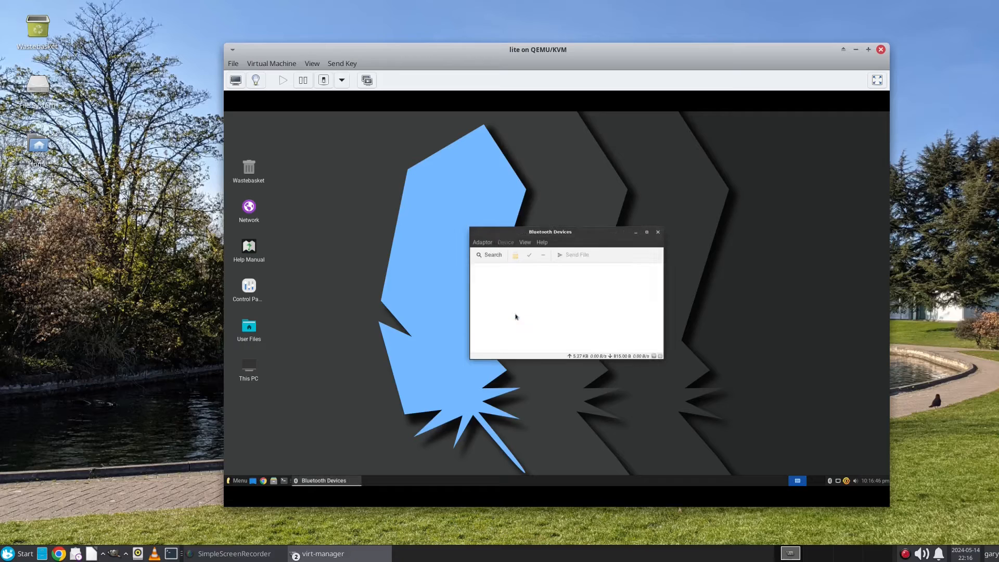
{"action": "left_click", "coordinate": [489, 254]}
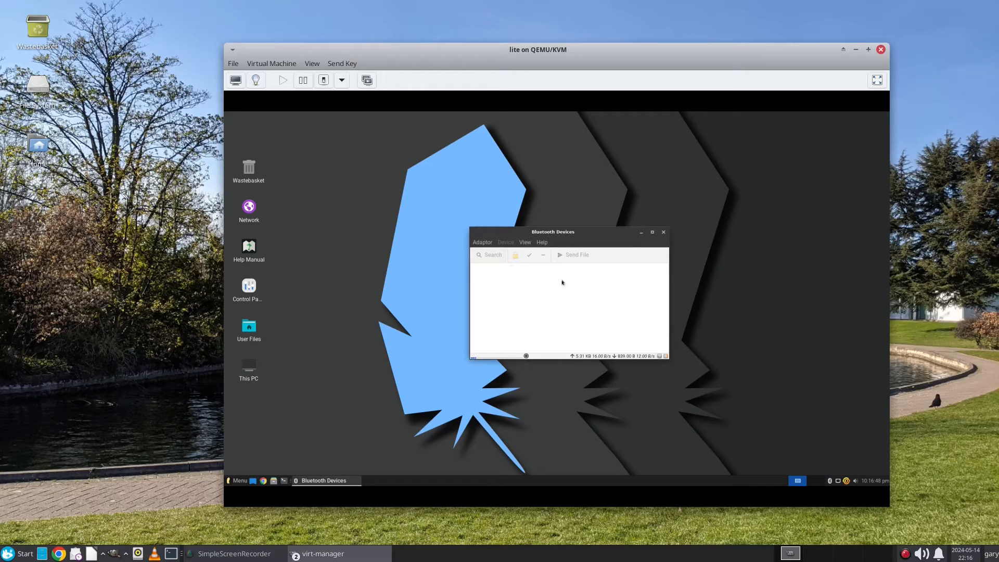
{"action": "left_click", "coordinate": [663, 233]}
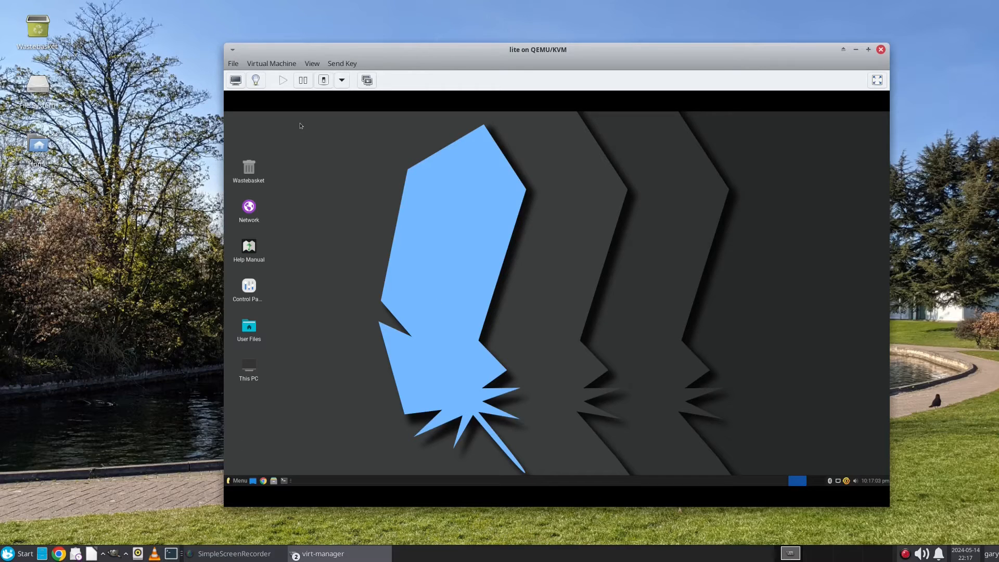
Step: Check the guest's drives in the file manager, then show the lite VM's hardware details
{"action": "left_click", "coordinate": [256, 80]}
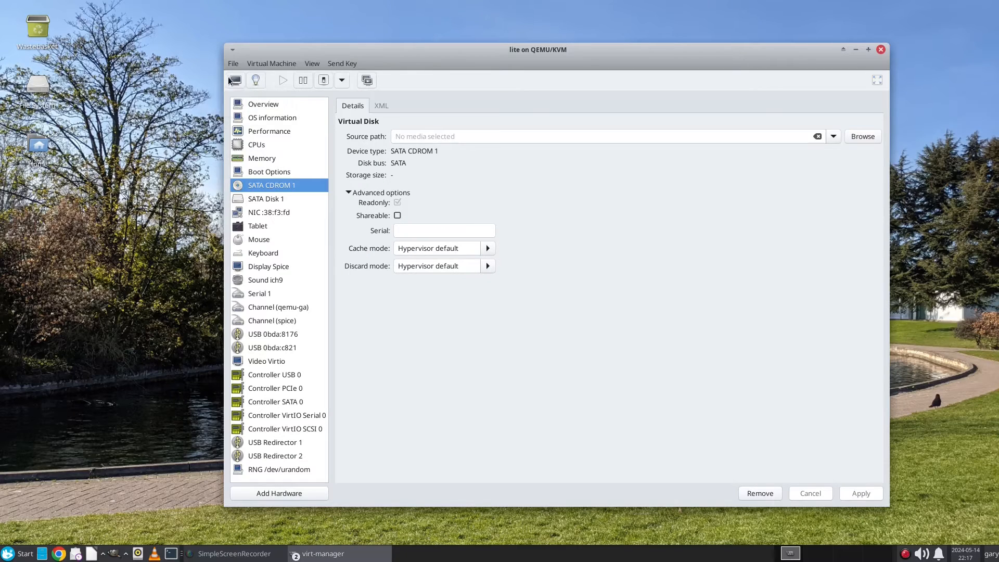
{"action": "left_click", "coordinate": [236, 80]}
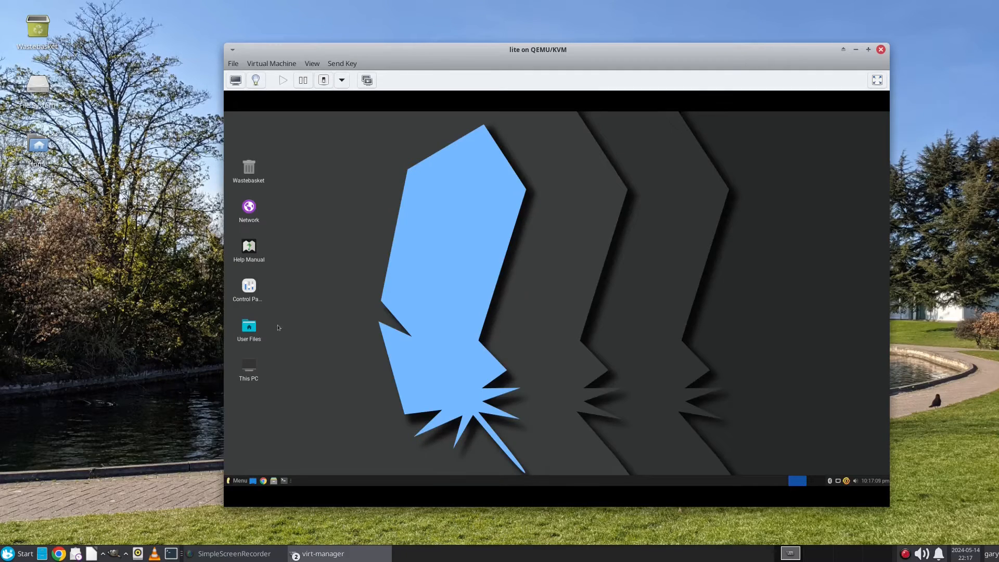
{"action": "left_click", "coordinate": [273, 480]}
{"action": "left_click", "coordinate": [336, 203]}
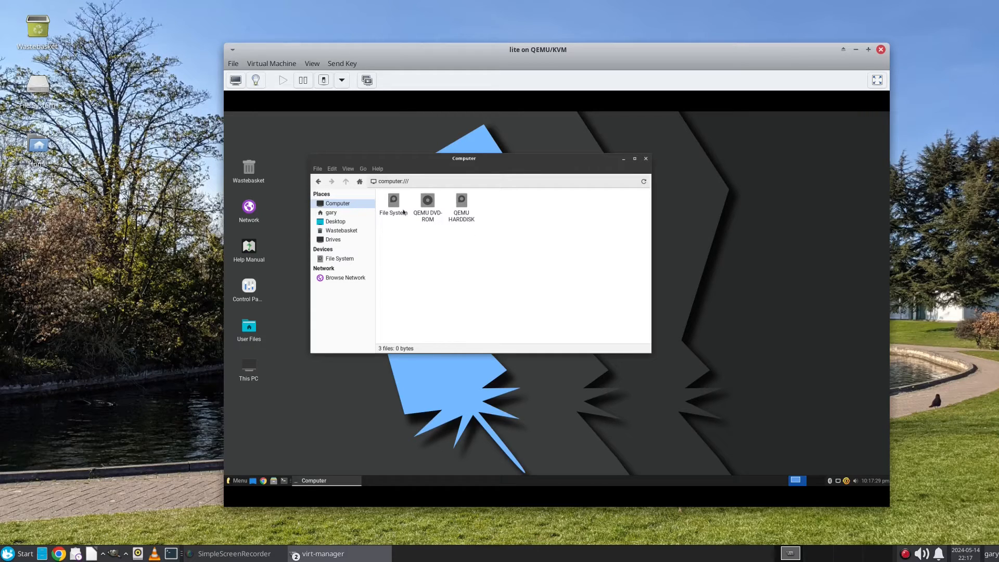
{"action": "left_click", "coordinate": [339, 214]}
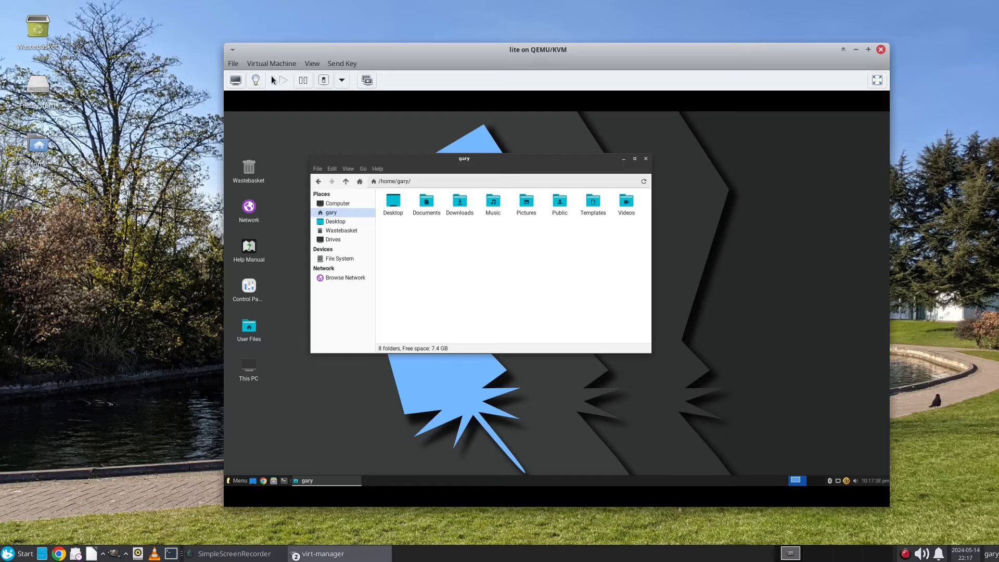
{"action": "left_click", "coordinate": [255, 81]}
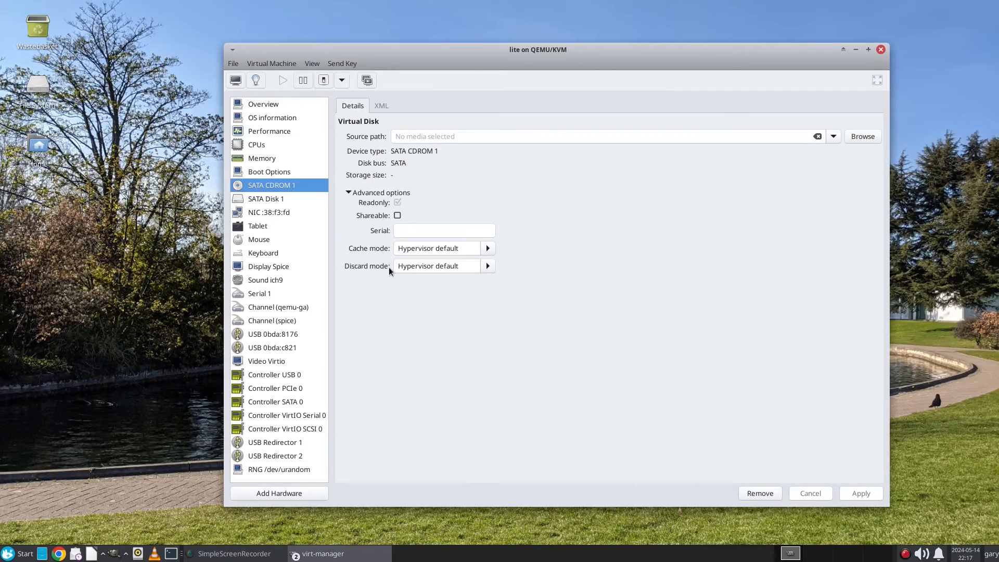
Step: Start adding a Filesystem device, cancel at the shared-memory warning, and go to Memory settings
{"action": "left_click", "coordinate": [298, 492]}
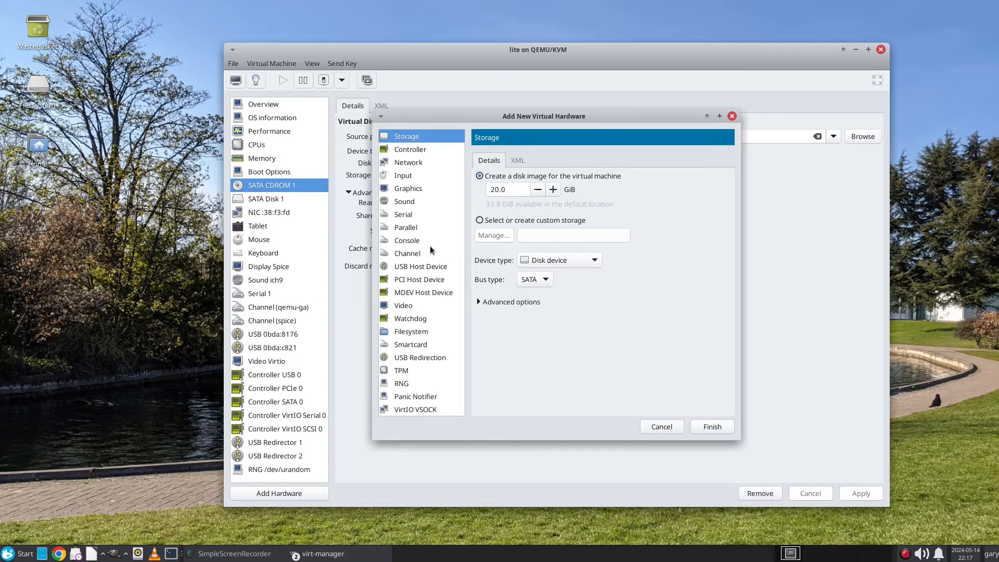
{"action": "left_click", "coordinate": [411, 333]}
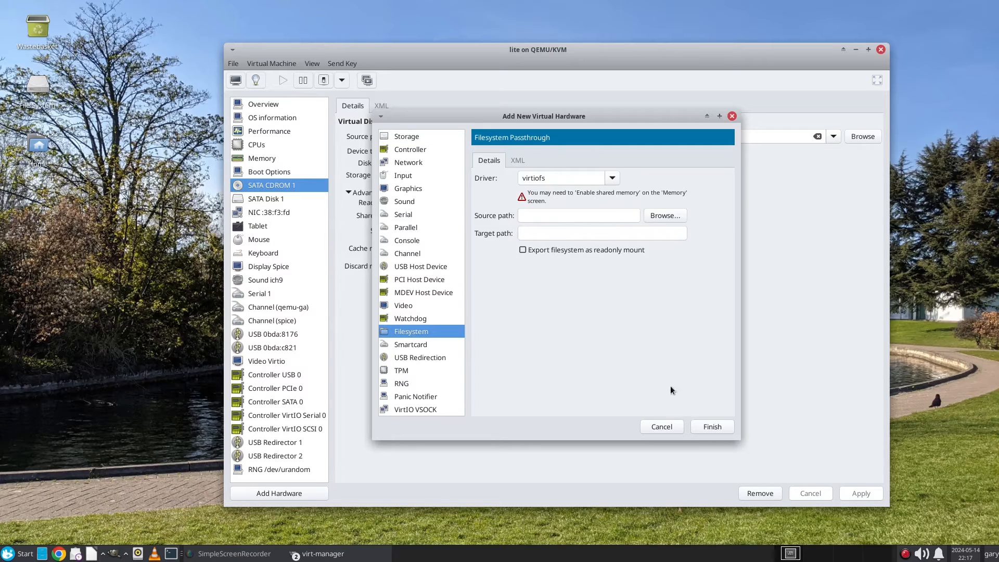
{"action": "left_click", "coordinate": [662, 429]}
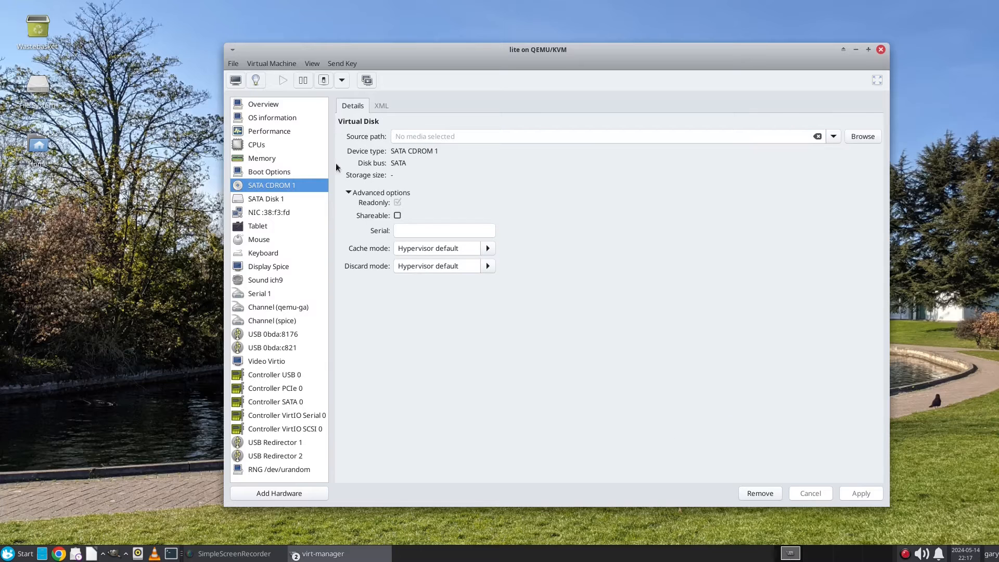
{"action": "left_click", "coordinate": [271, 158]}
Step: Tick Enable shared memory, apply it, and acknowledge it takes effect after guest shutdown
{"action": "left_click", "coordinate": [420, 184]}
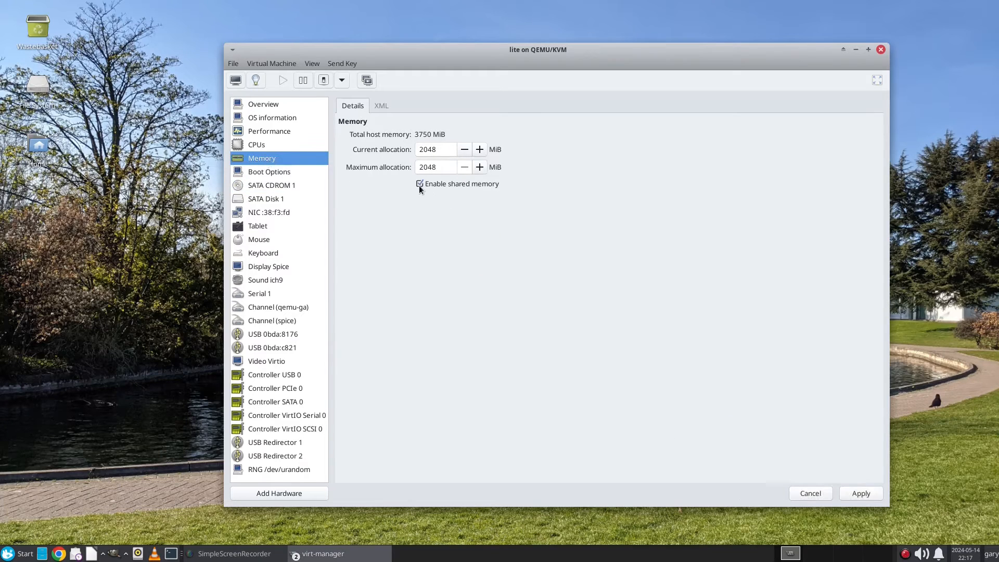
{"action": "left_click", "coordinate": [860, 492]}
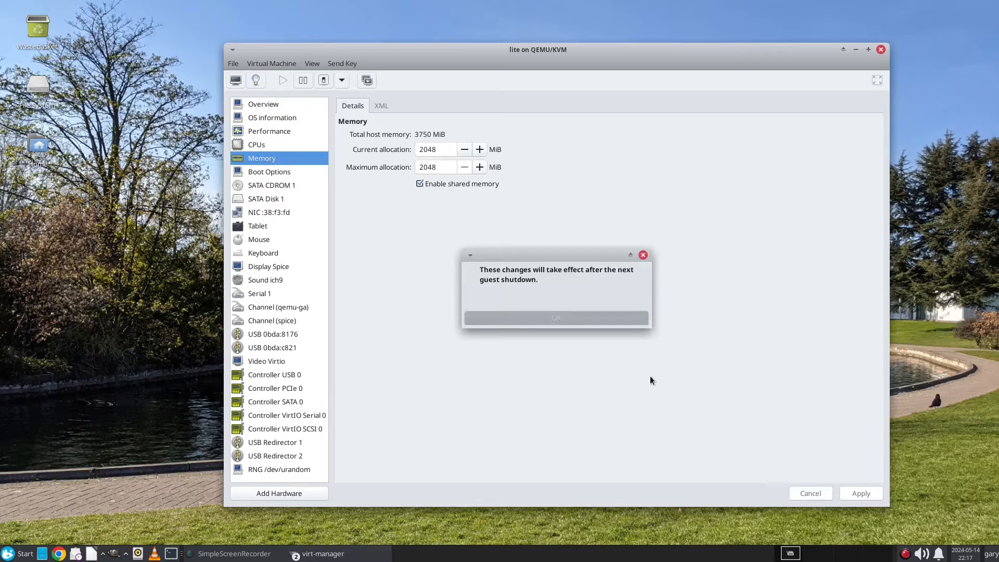
{"action": "left_click", "coordinate": [563, 318]}
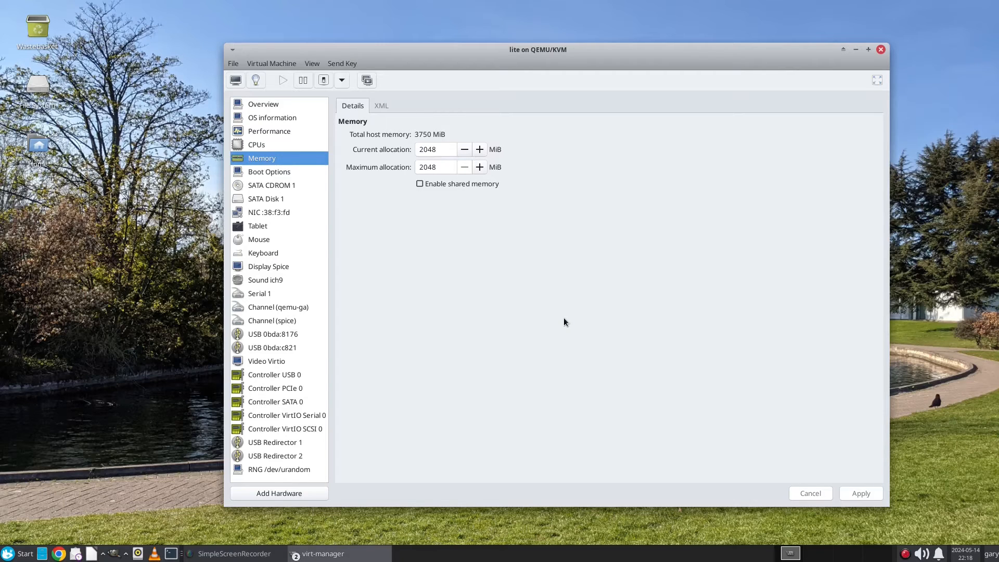
{"action": "left_click", "coordinate": [312, 63]}
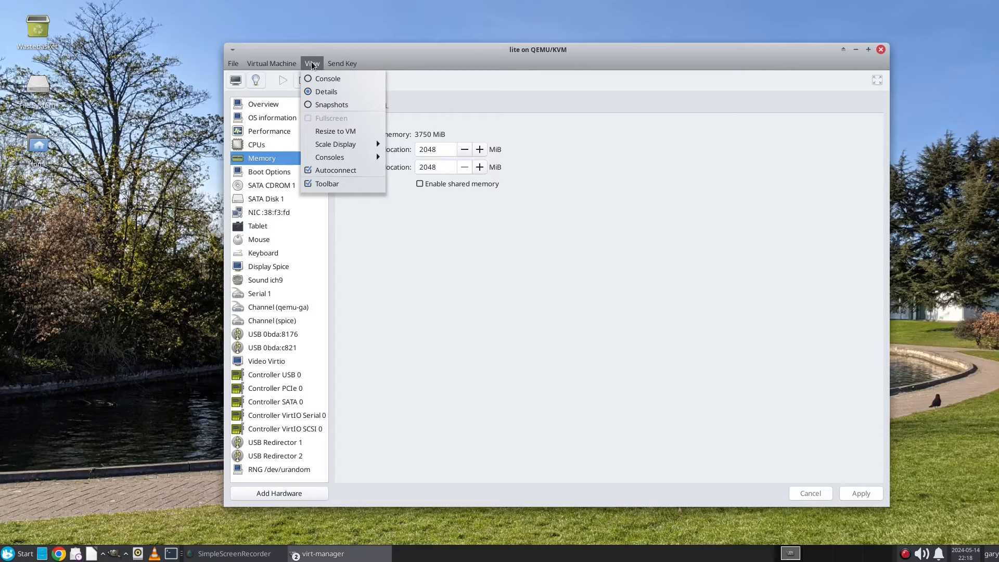
{"action": "left_click", "coordinate": [513, 296]}
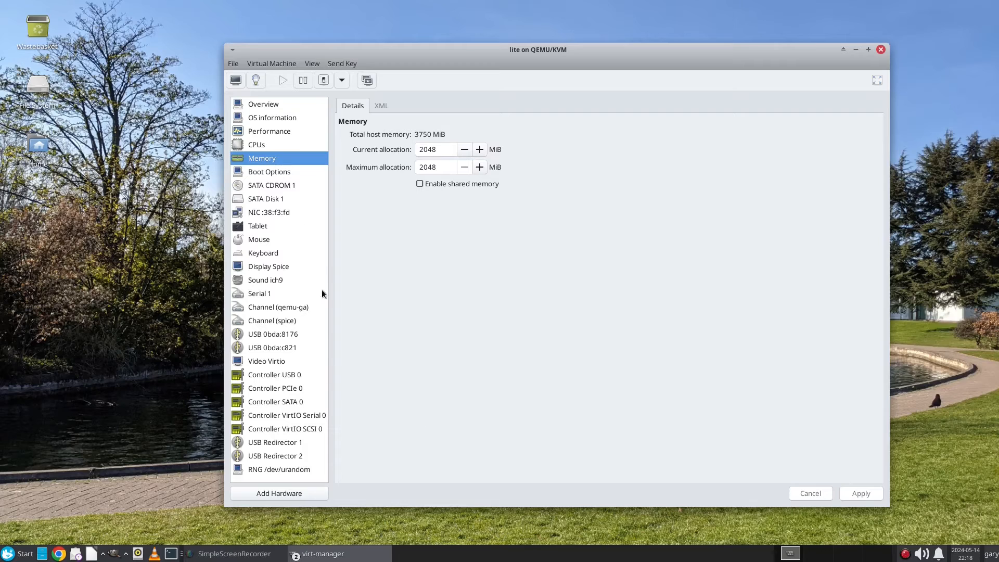
Step: Switch to the console view and shut down Linux Lite from the guest menu's power options
{"action": "left_click", "coordinate": [306, 67]}
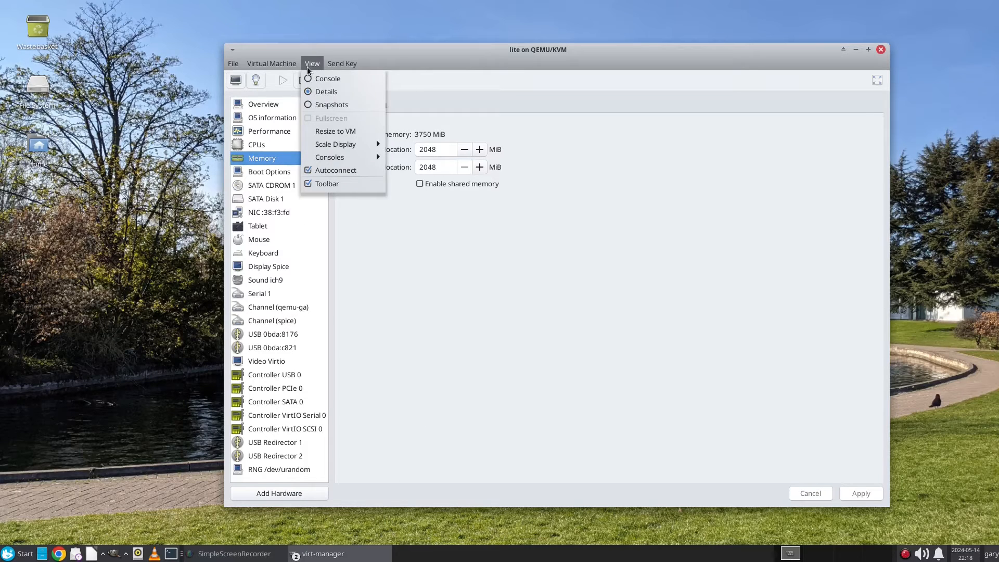
{"action": "mouse_move", "coordinate": [283, 65]}
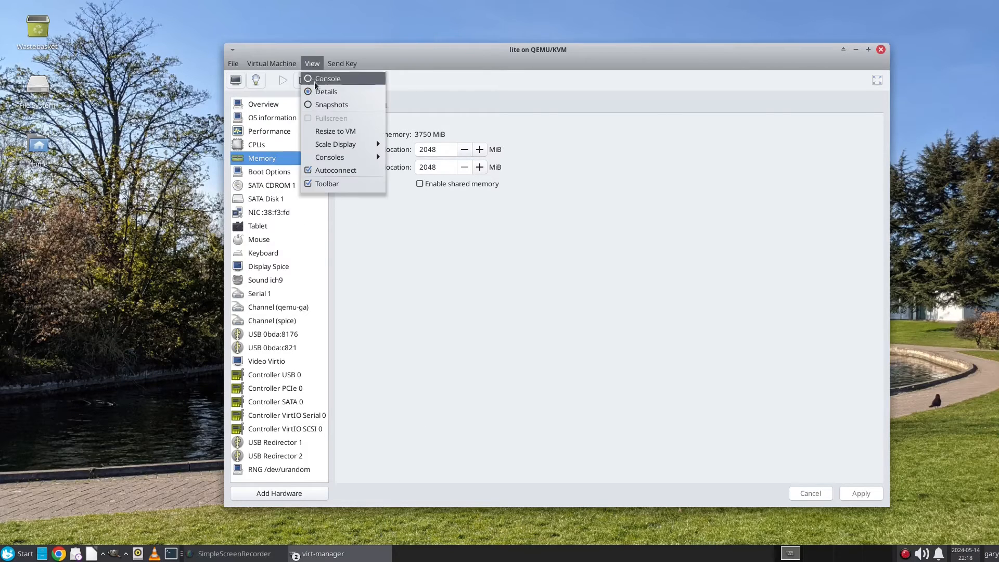
{"action": "left_click", "coordinate": [328, 79]}
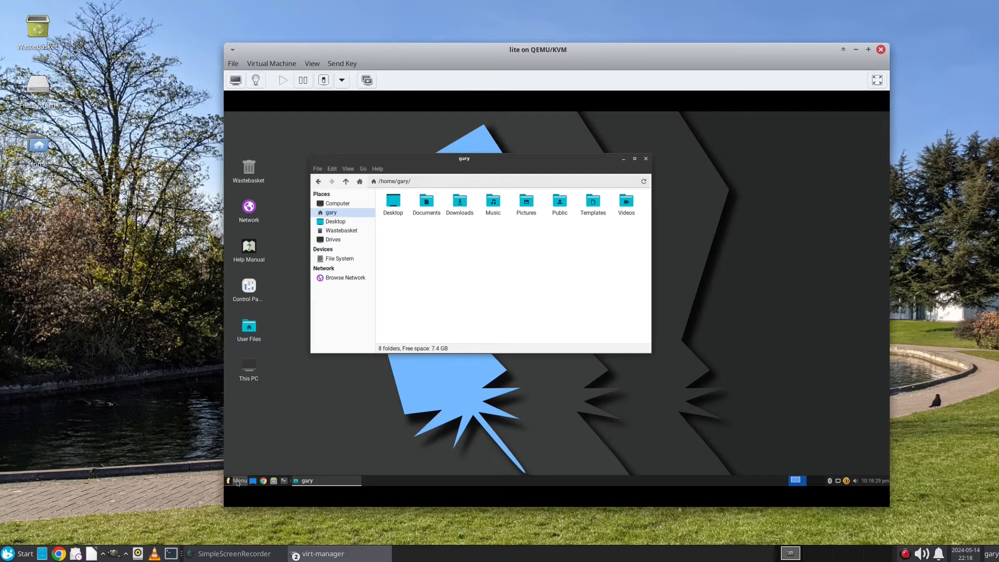
{"action": "left_click", "coordinate": [237, 481]}
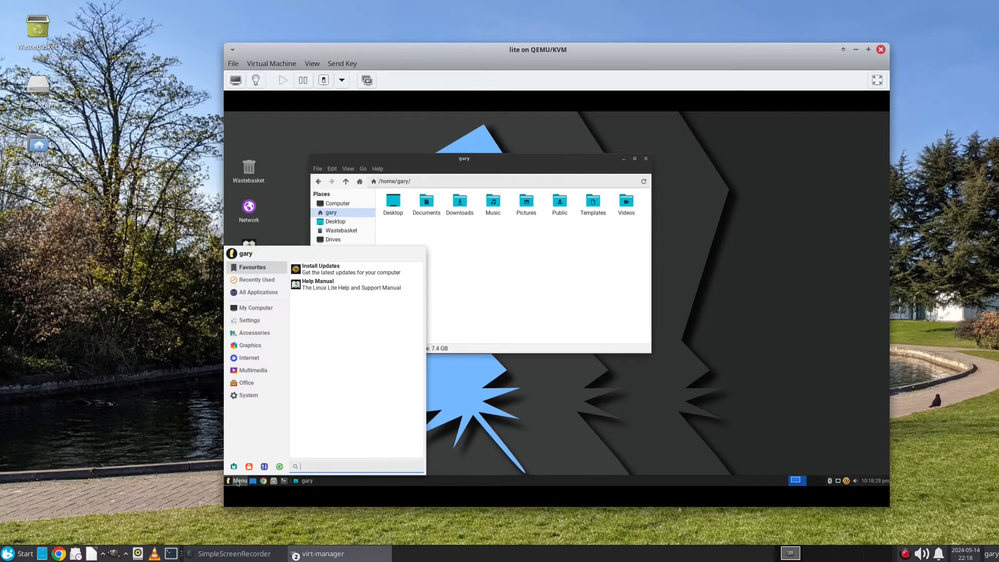
{"action": "left_click", "coordinate": [280, 467]}
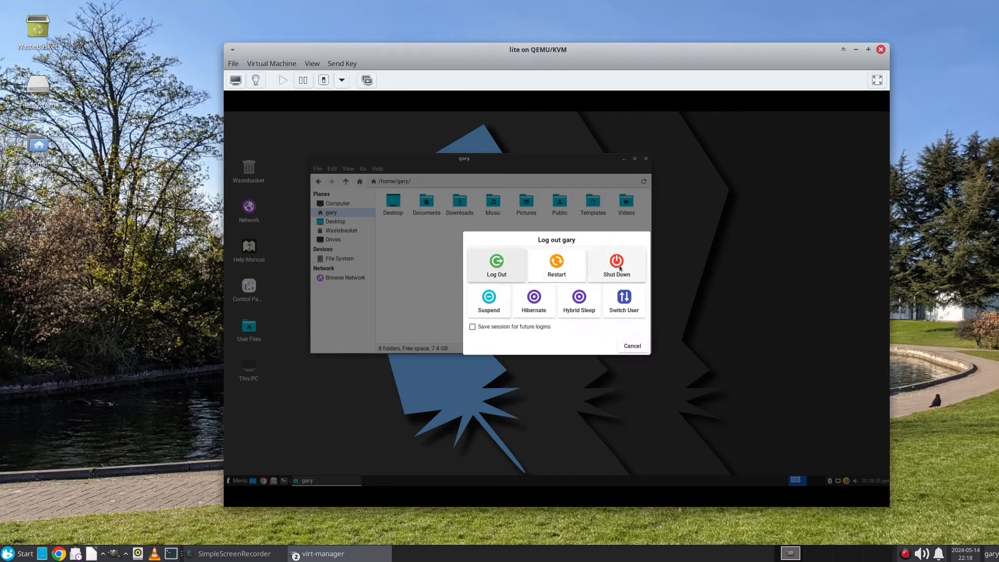
{"action": "left_click", "coordinate": [619, 267]}
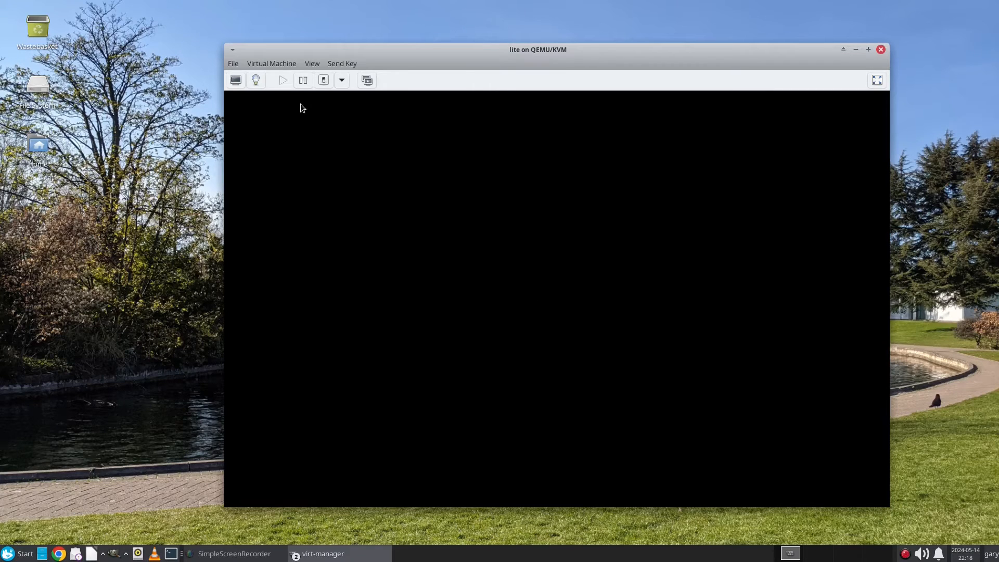
{"action": "left_click", "coordinate": [263, 63]}
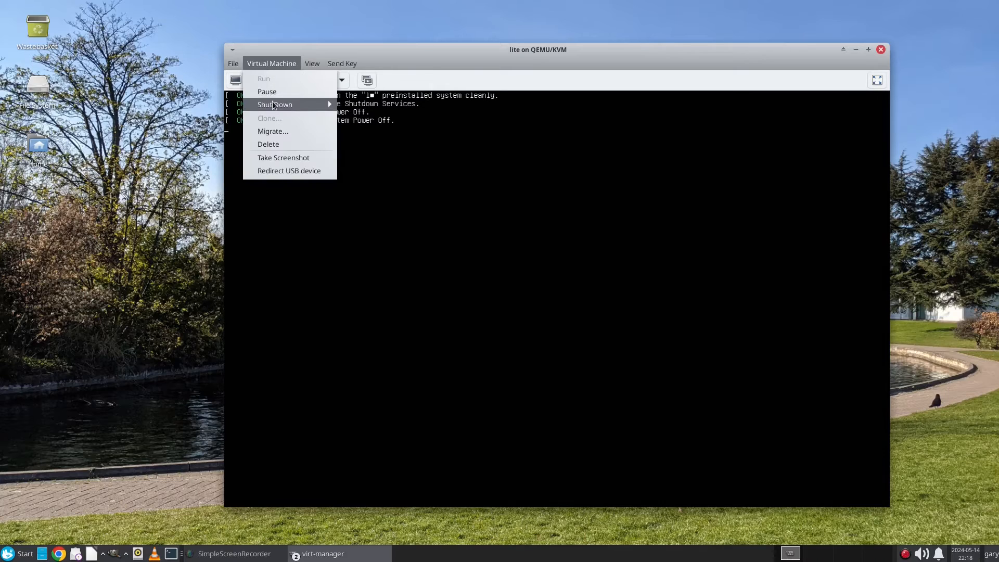
{"action": "mouse_move", "coordinate": [273, 105]}
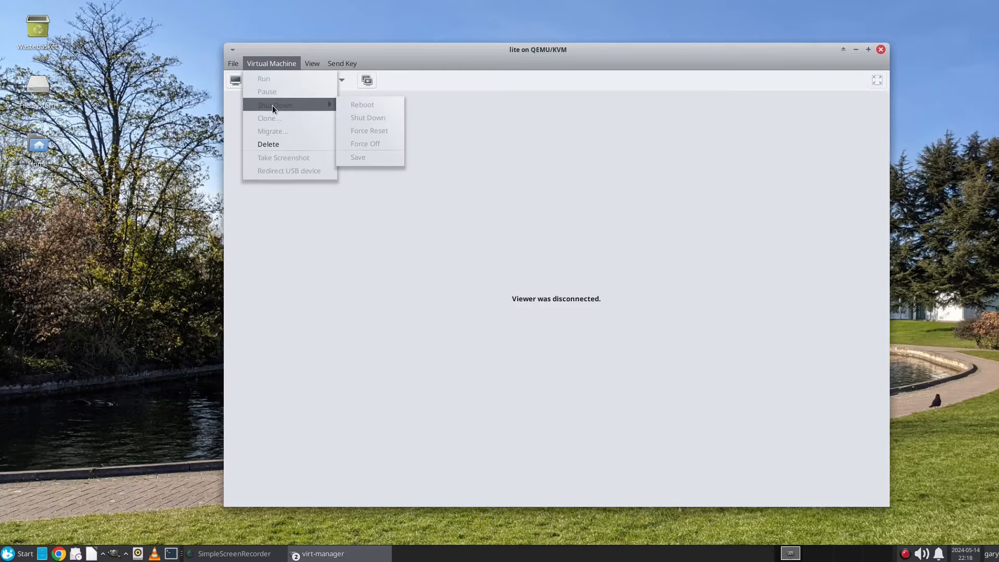
{"action": "left_click", "coordinate": [419, 370]}
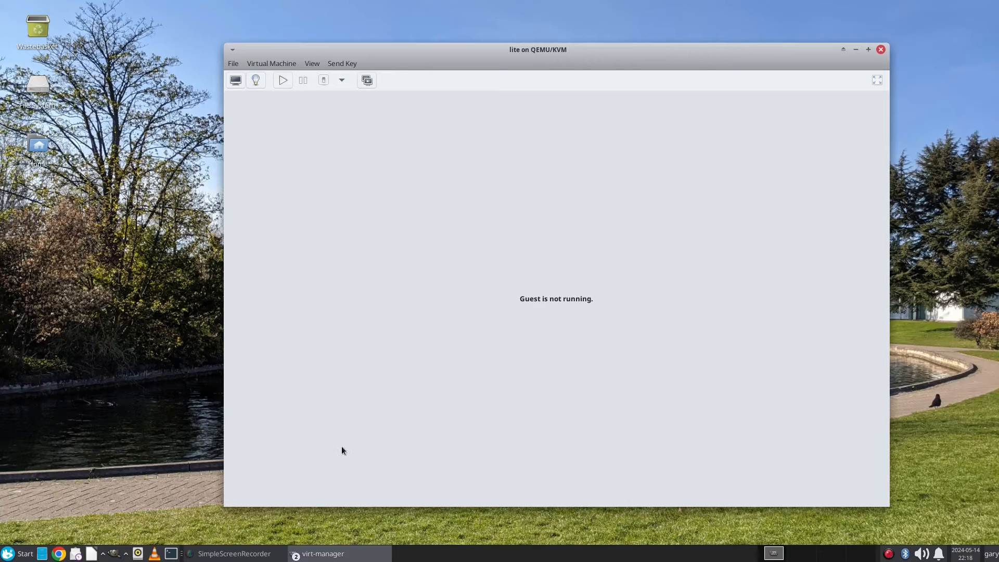
Step: Add a Filesystem device using the host's /home/gary/Documents as the source folder
{"action": "left_click", "coordinate": [255, 80]}
{"action": "left_click", "coordinate": [301, 163]}
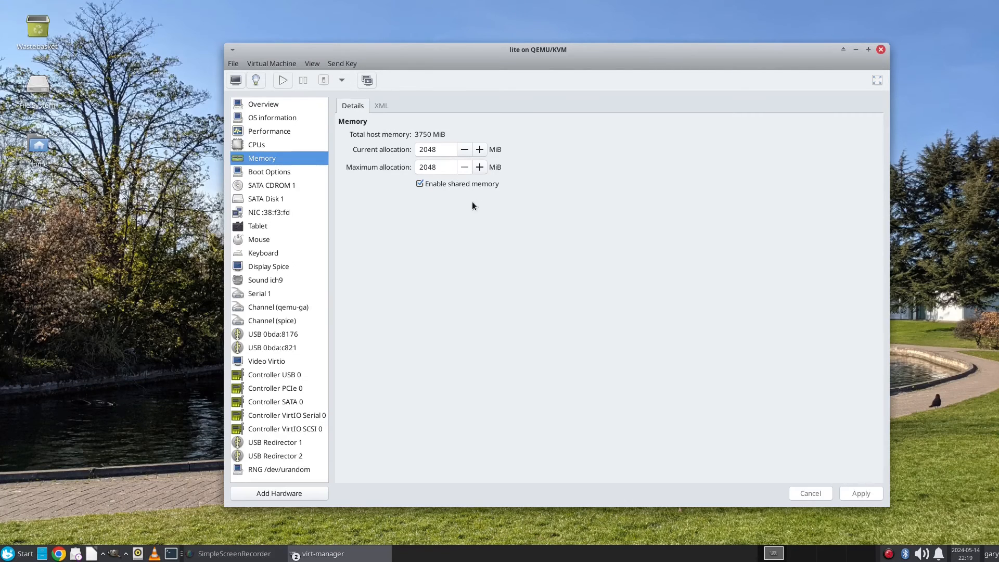
{"action": "left_click", "coordinate": [266, 492]}
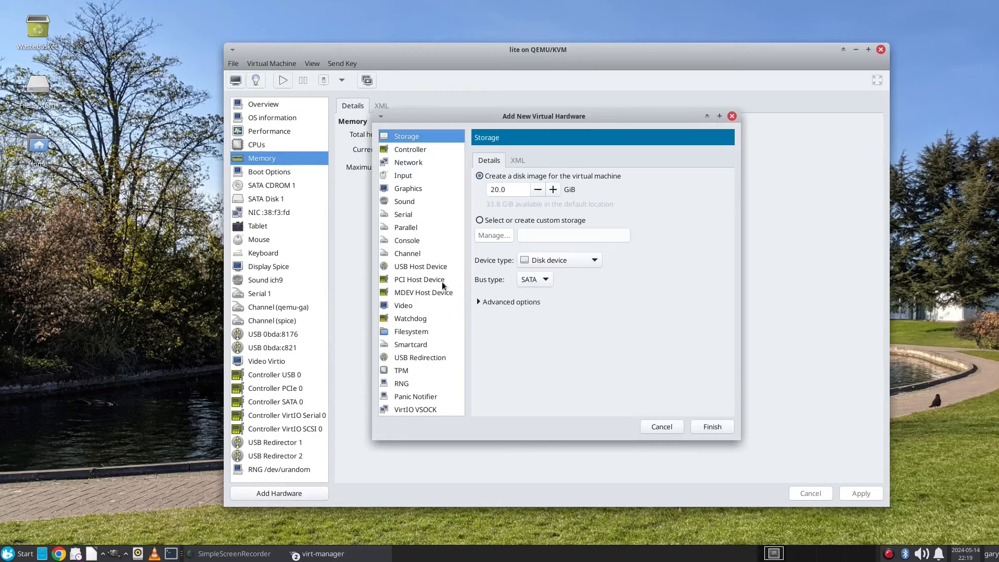
{"action": "left_click", "coordinate": [414, 331]}
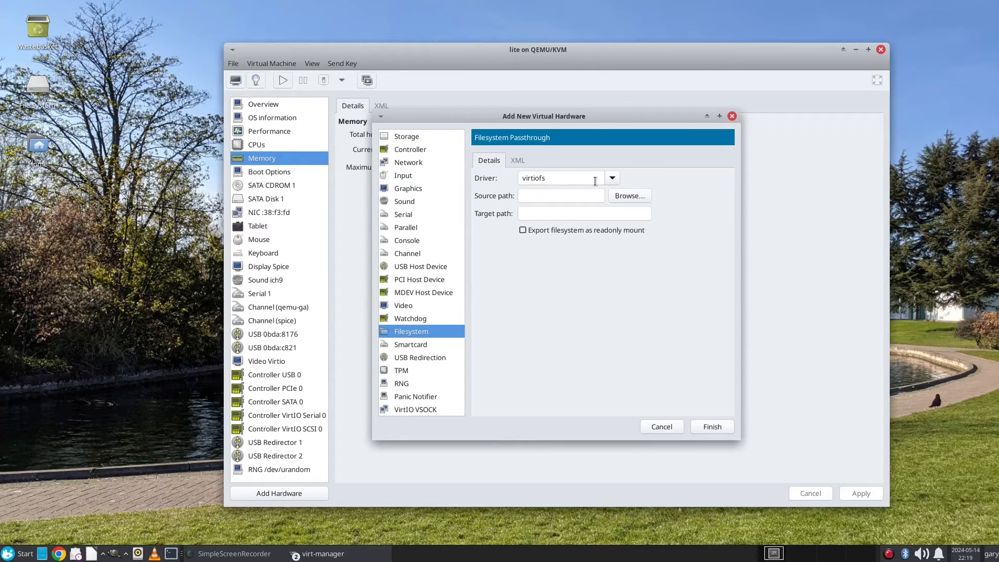
{"action": "left_click", "coordinate": [614, 195]}
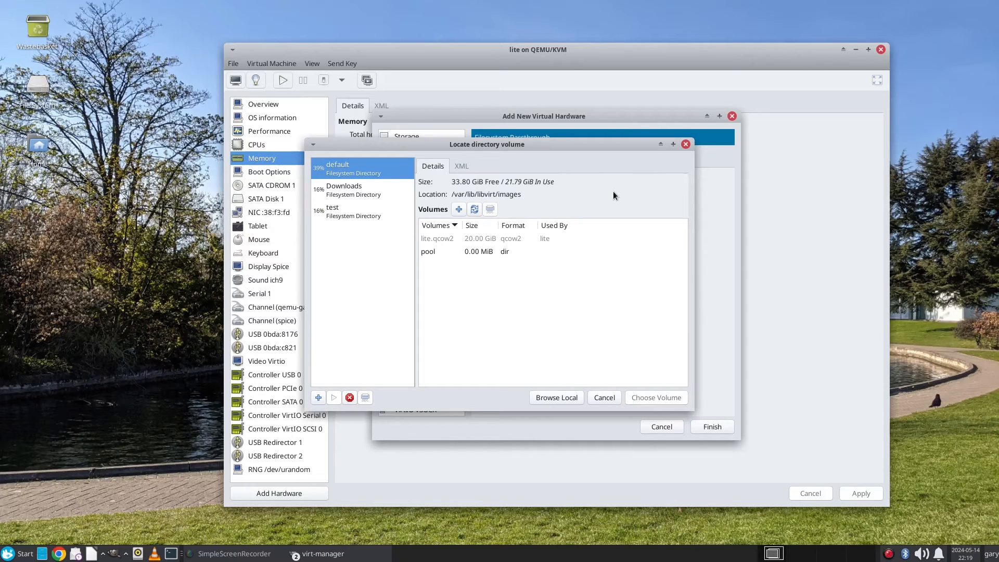
{"action": "left_click", "coordinate": [564, 396]}
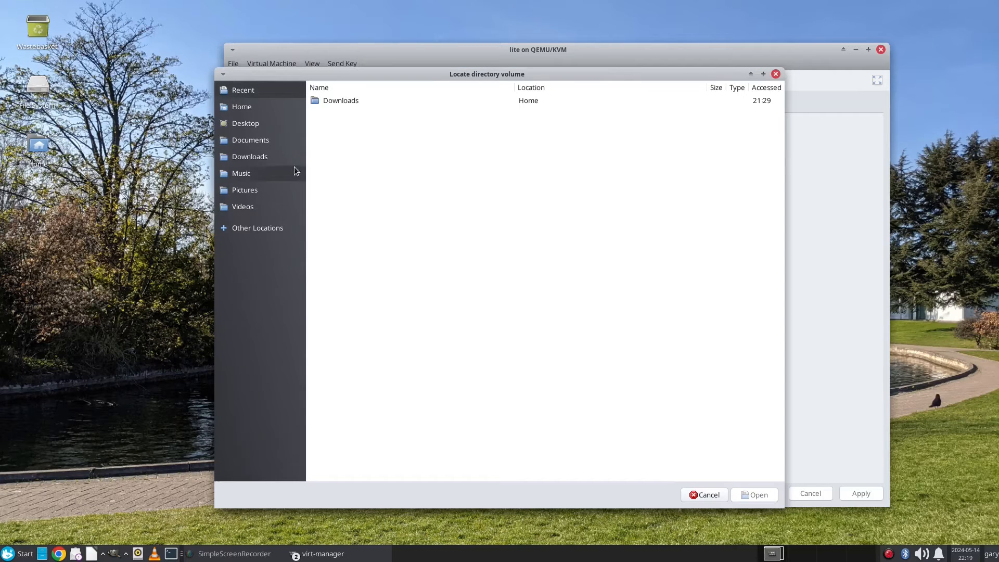
{"action": "left_click", "coordinate": [249, 140]}
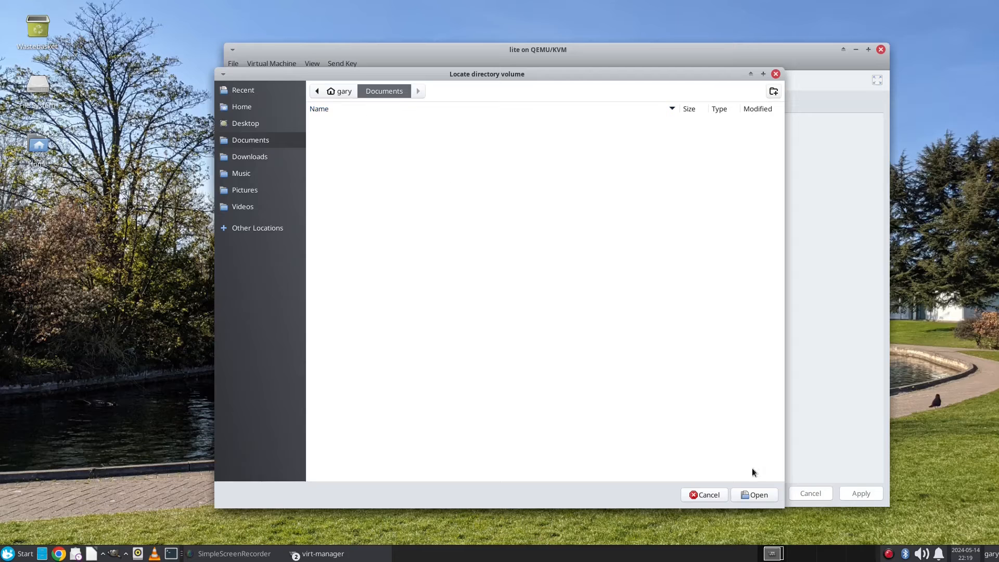
{"action": "left_click", "coordinate": [754, 495]}
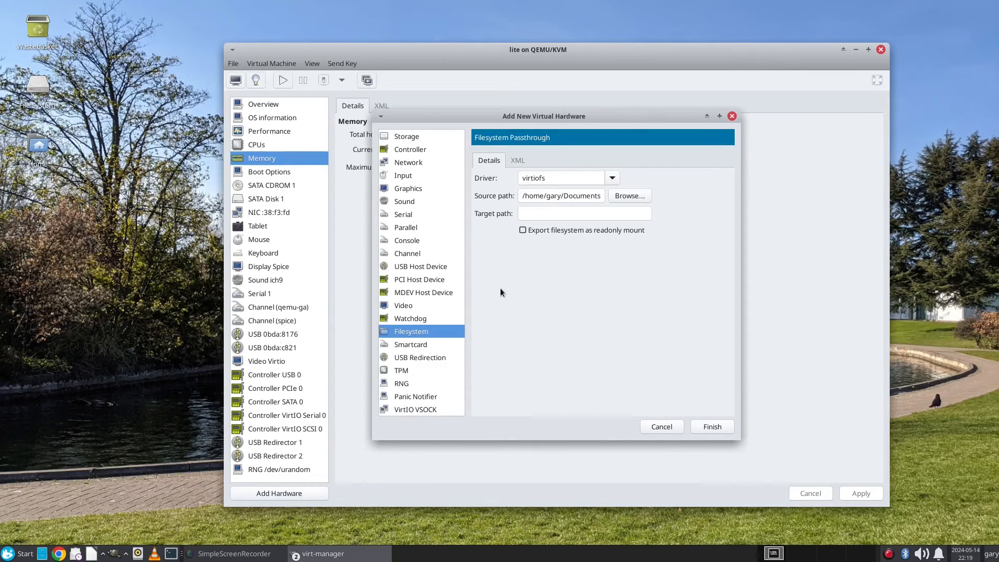
Step: Set the share's target path to 'garydocuments', finish, and show the guest full screen
{"action": "left_click", "coordinate": [535, 210]}
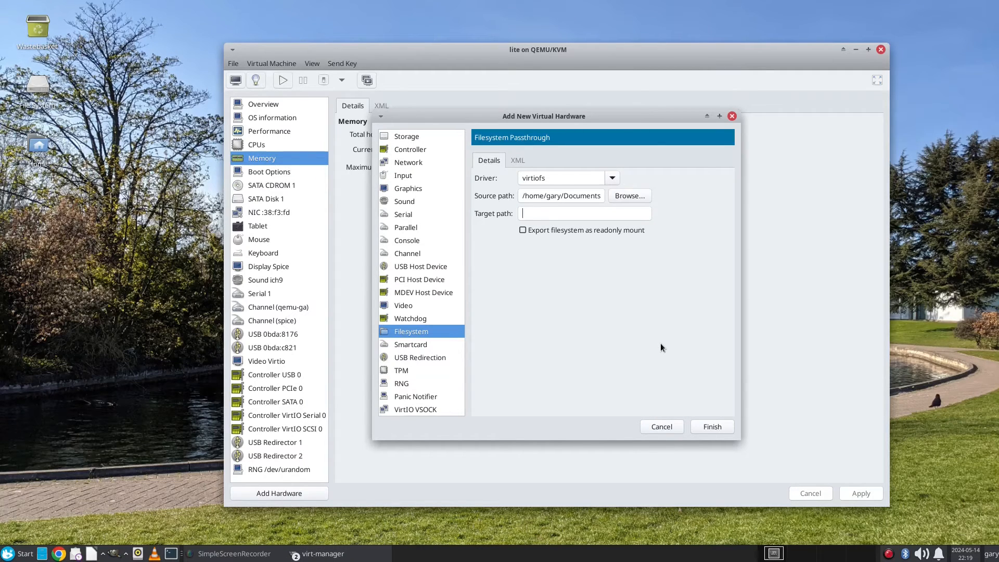
{"action": "type", "text": "garydocuments"}
{"action": "left_click", "coordinate": [720, 429]}
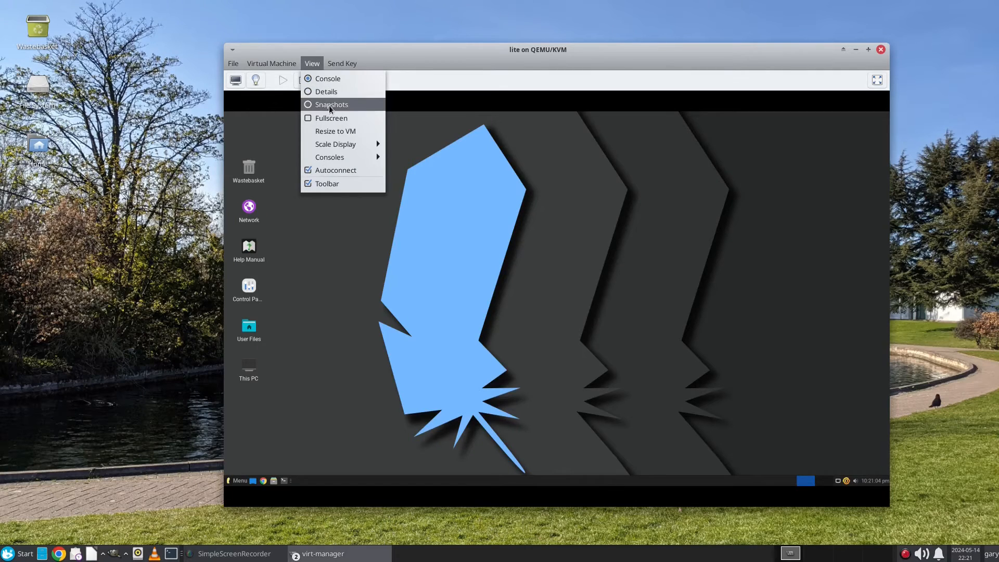
{"action": "left_click", "coordinate": [329, 118]}
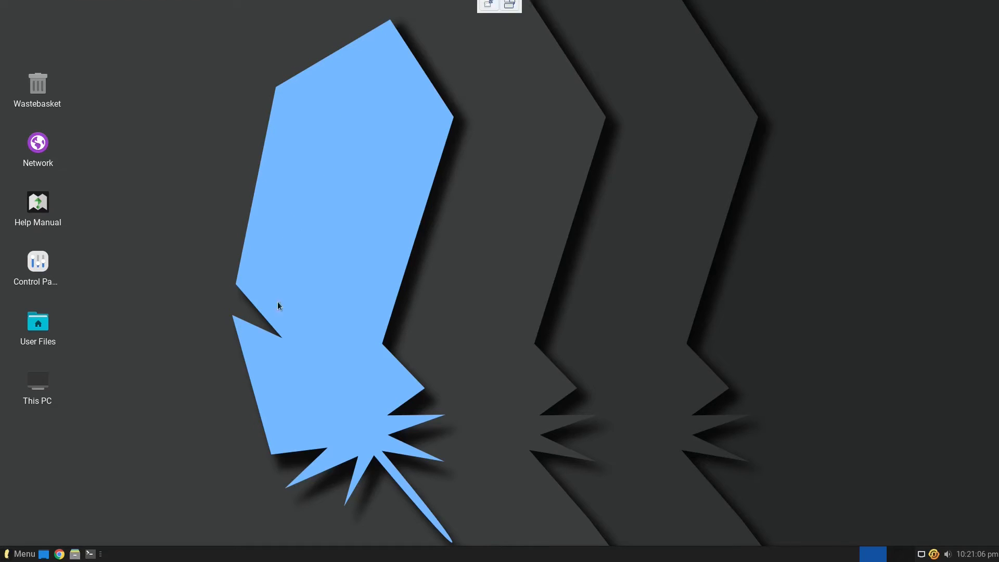
Step: In a guest terminal, go to /mnt, list it, and create garydocs with 'sudo mkdir garydocs'
{"action": "left_click", "coordinate": [91, 554]}
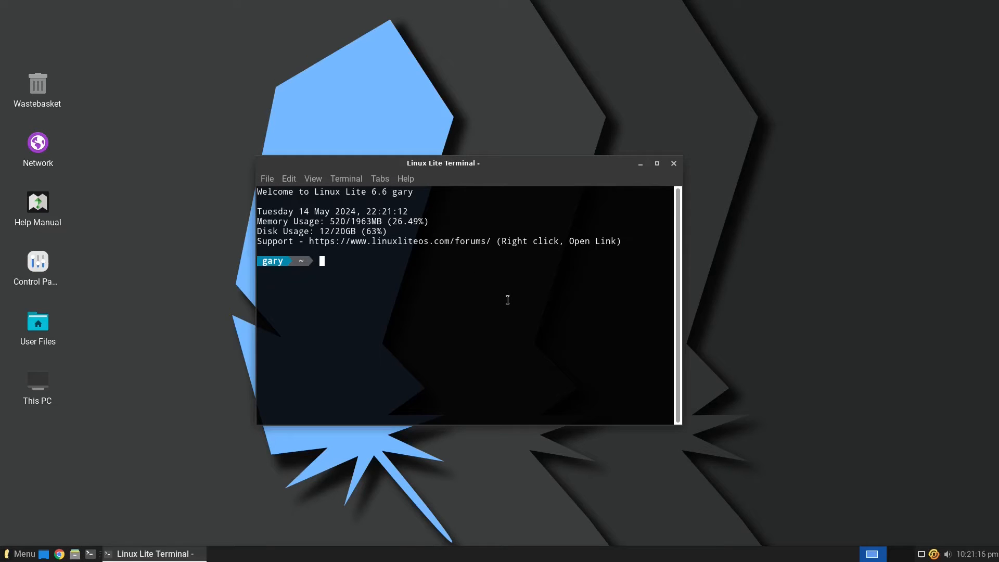
{"action": "type", "text": "cd /mnt"}
{"action": "key", "text": "Return"}
{"action": "type", "text": "ls"}
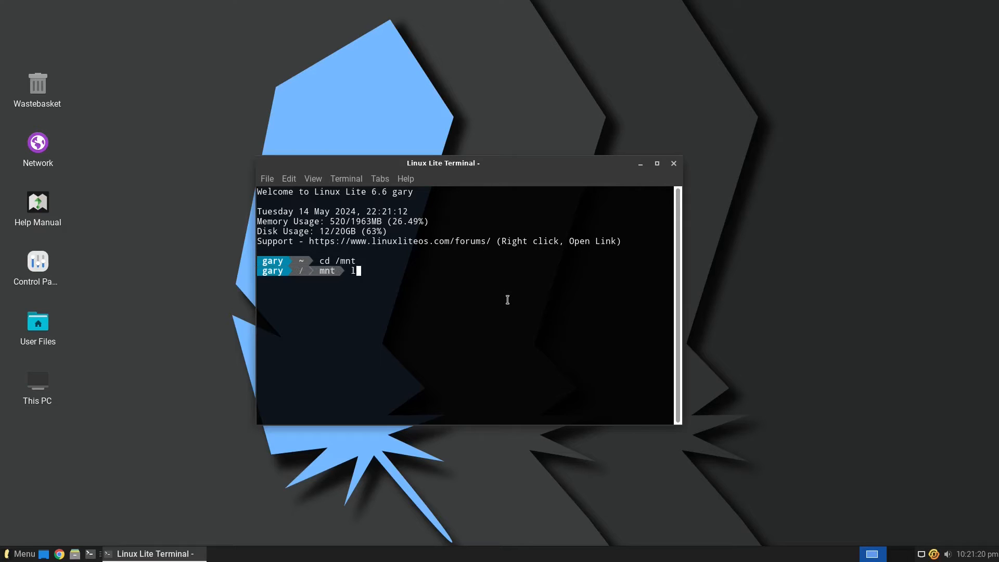
{"action": "key", "text": "Return"}
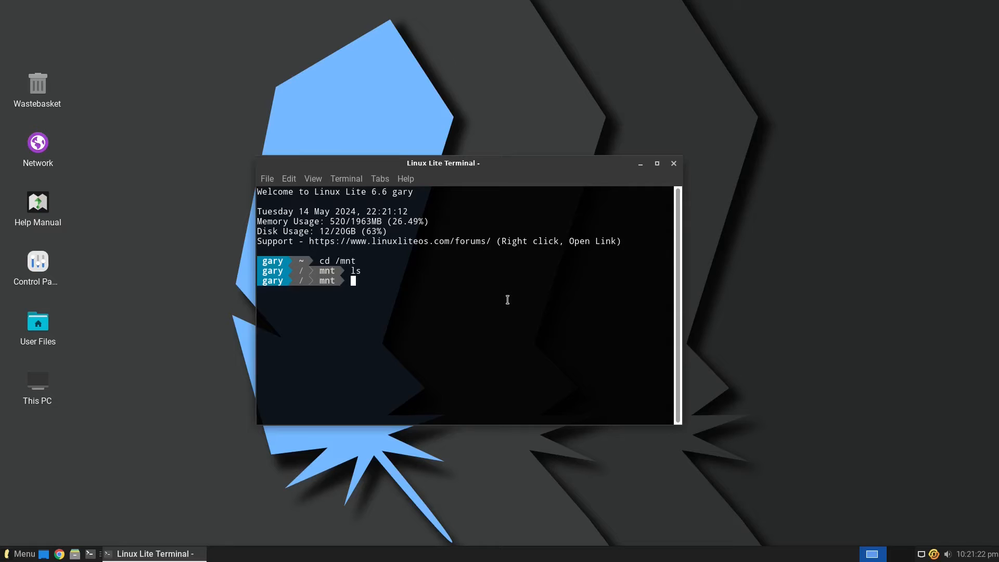
{"action": "type", "text": "sudo mkdir garydocs"}
{"action": "key", "text": "Return"}
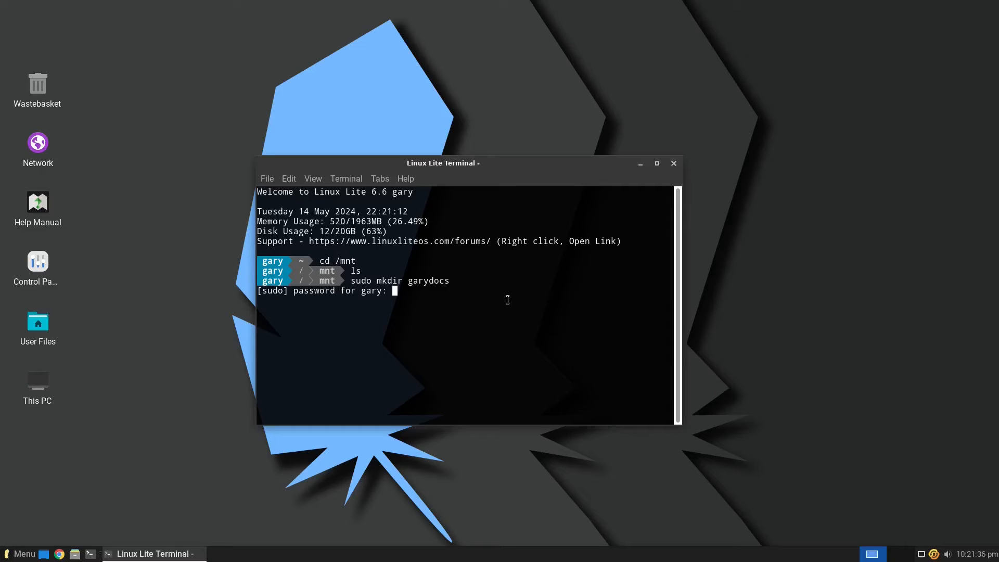
{"action": "key", "text": "Return"}
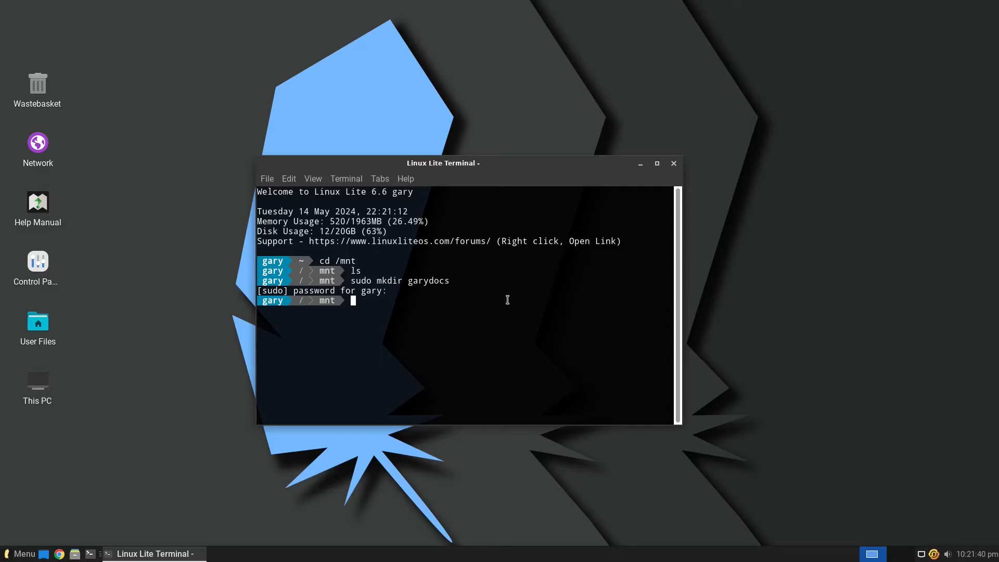
Step: Begin typing 'sudo mount -t virtiofs', then check the garydocu filesystem share's target name
{"action": "type", "text": "sudo mount -t virtiofs"}
{"action": "mouse_move", "coordinate": [528, 0]}
{"action": "left_click", "coordinate": [483, 10]}
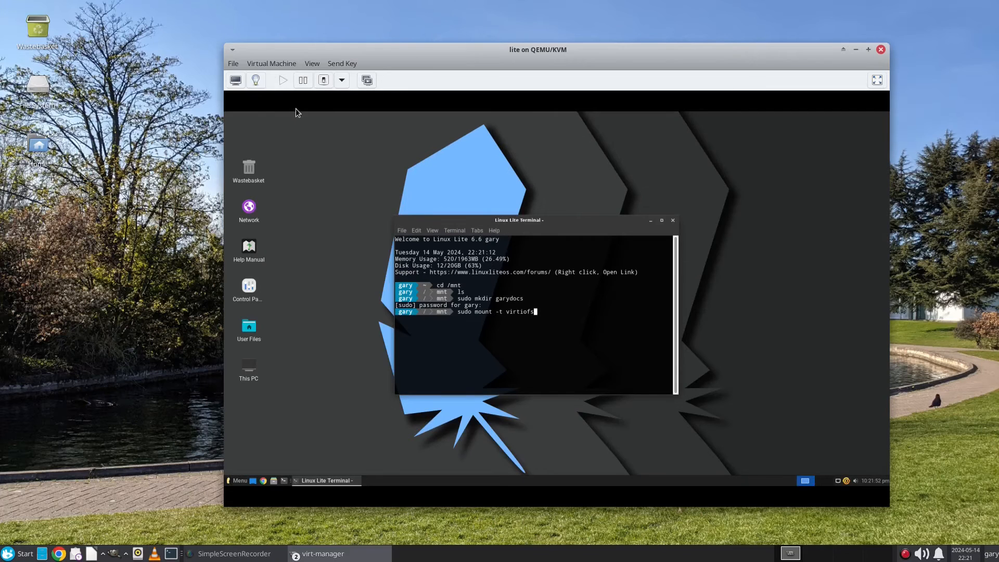
{"action": "left_click", "coordinate": [254, 81]}
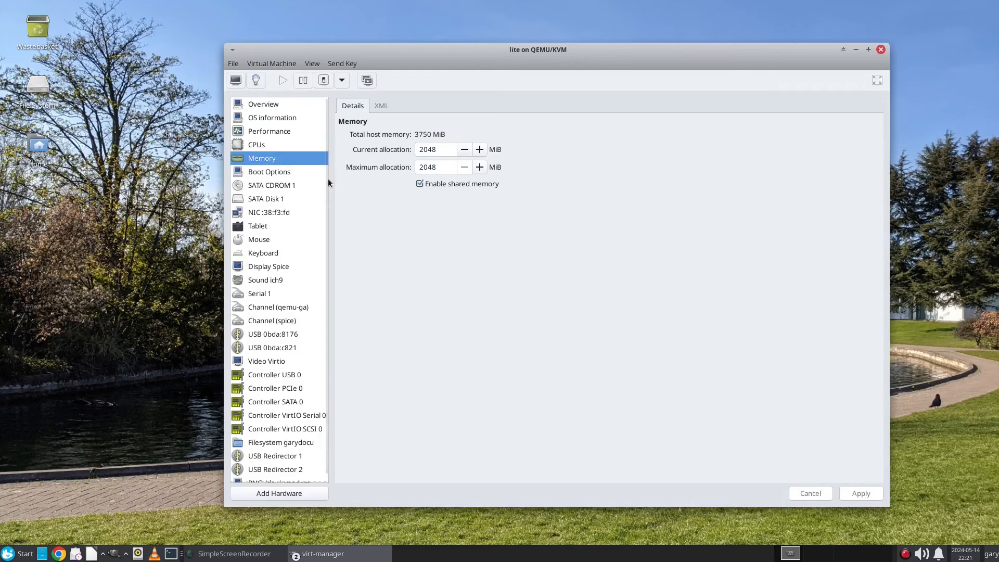
{"action": "left_click", "coordinate": [282, 442]}
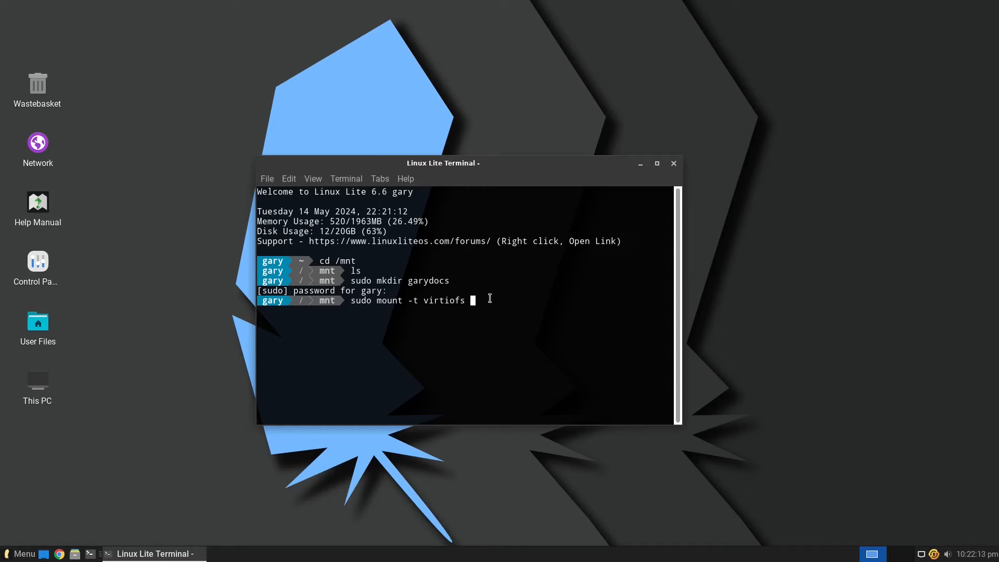
Step: Complete and run 'sudo mount -t virtiofs garydocuments /mnt/garydocs'
{"action": "type", "text": "garydocuments /mnt/garydo"}
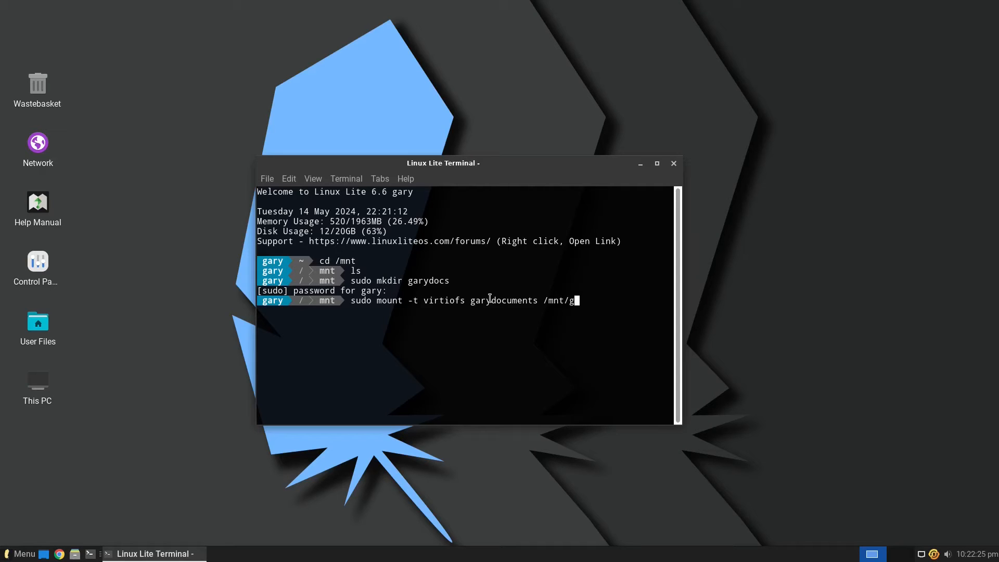
{"action": "type", "text": "cs"}
{"action": "left_click_drag", "start_coordinate": [470, 300], "coordinate": [537, 301]}
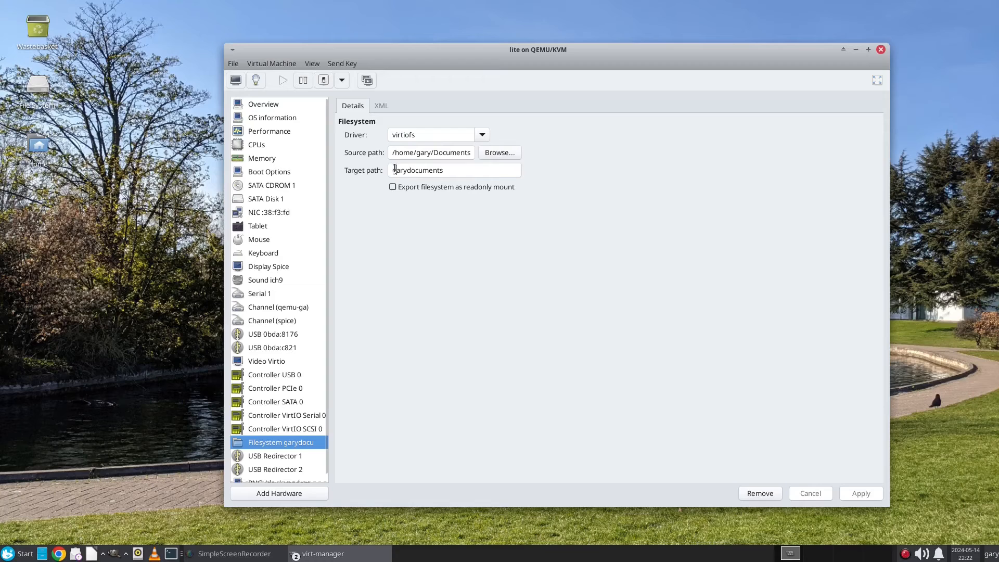
{"action": "left_click_drag", "start_coordinate": [395, 170], "coordinate": [454, 168]}
{"action": "left_click_drag", "start_coordinate": [390, 170], "coordinate": [445, 170]}
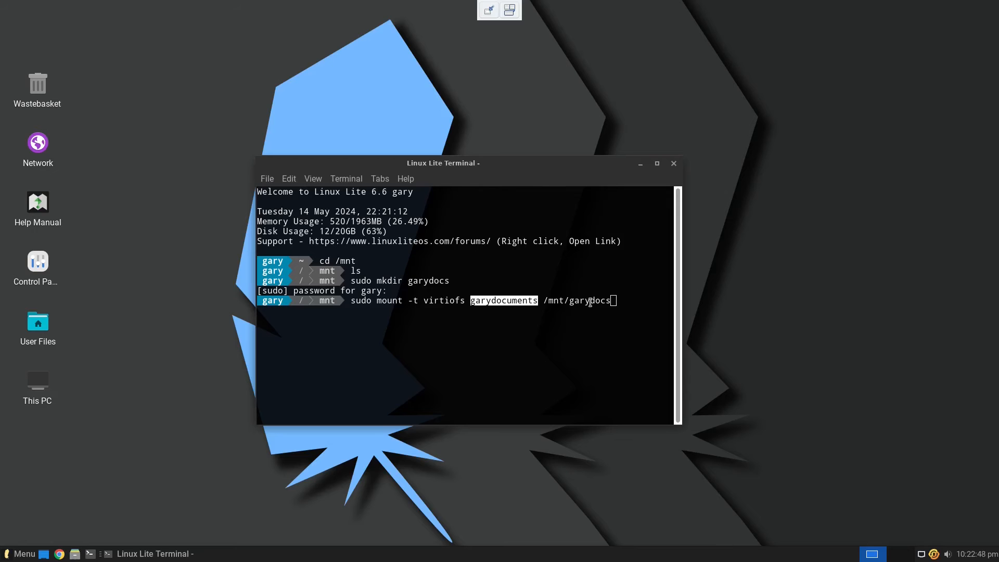
{"action": "left_click", "coordinate": [590, 302]}
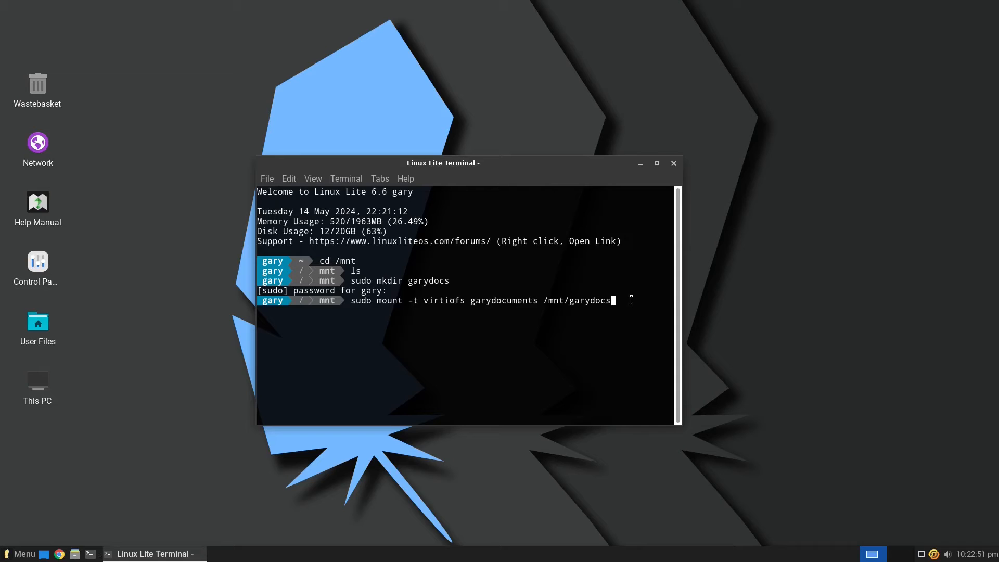
{"action": "key", "text": "Return"}
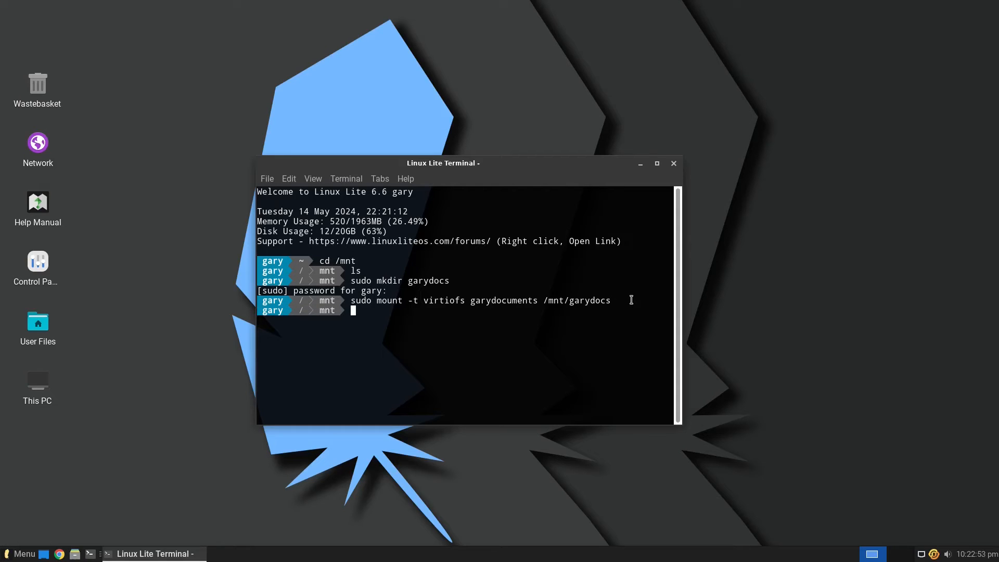
Step: Move into /mnt/garydocs, list its empty contents, and leave full screen
{"action": "type", "text": "cd /mnt/garydocs"}
{"action": "key", "text": "Return"}
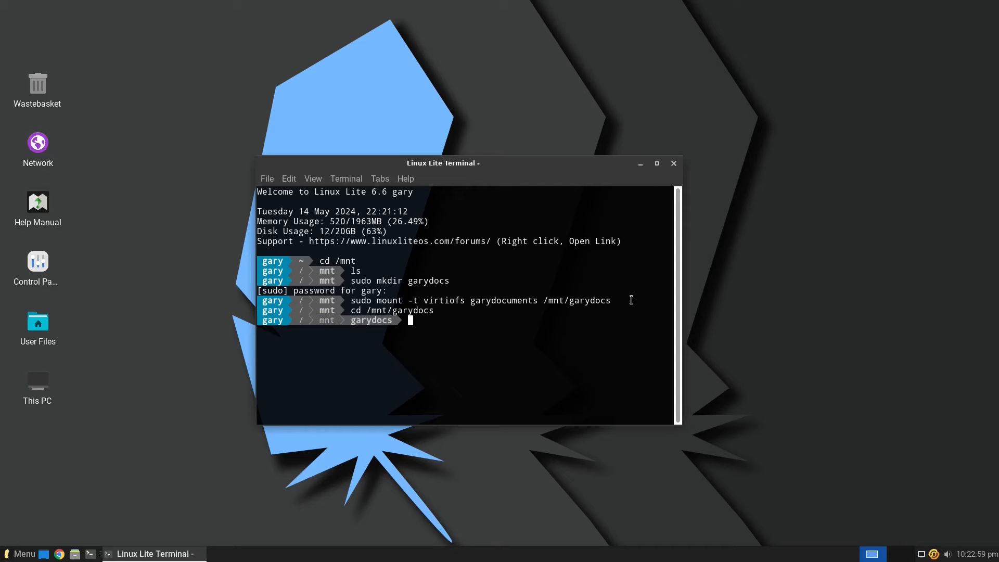
{"action": "type", "text": "ls"}
{"action": "key", "text": "Return"}
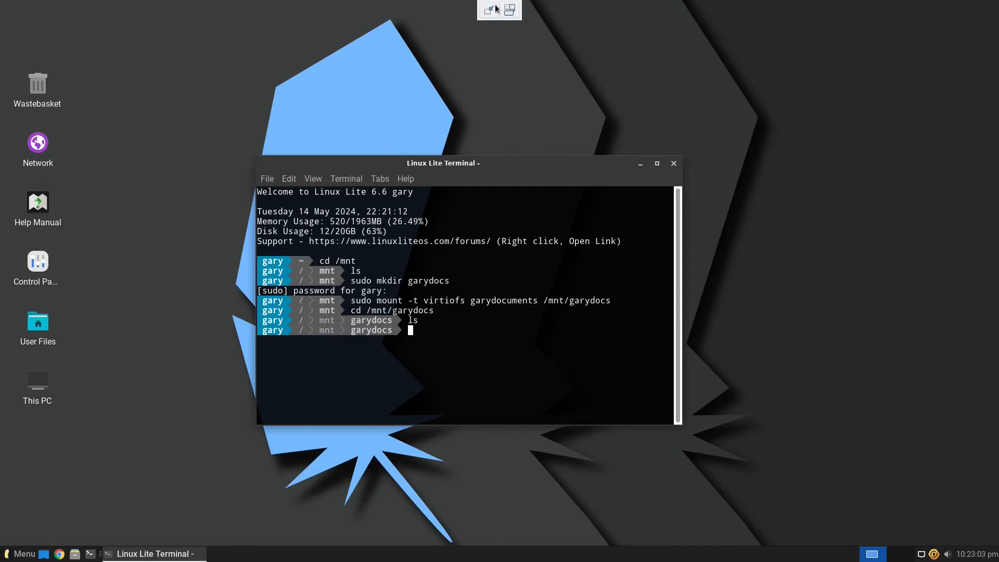
{"action": "left_click", "coordinate": [495, 7]}
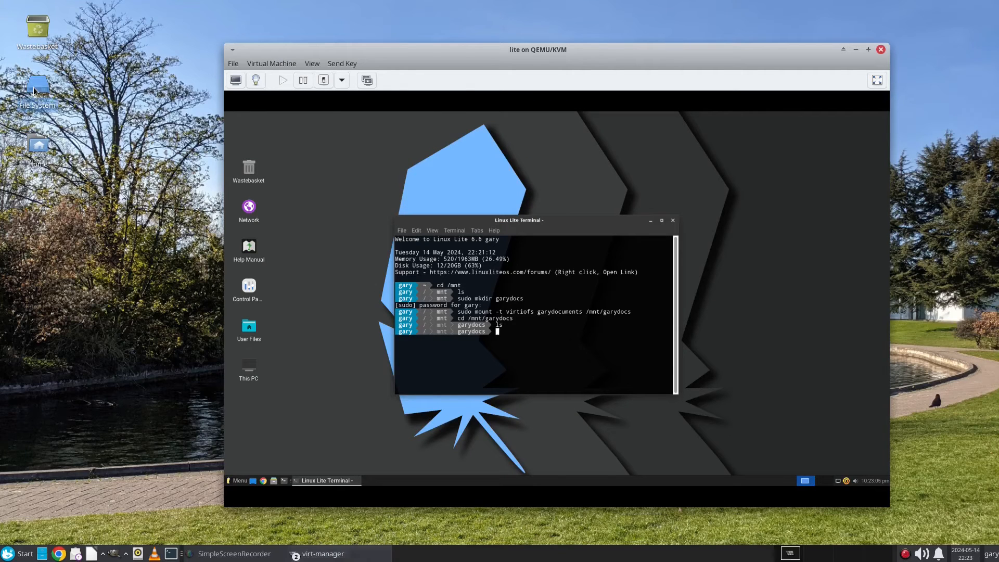
Step: Create an empty file named test in the host's home Documents folder and open it
{"action": "double_click", "coordinate": [33, 86]}
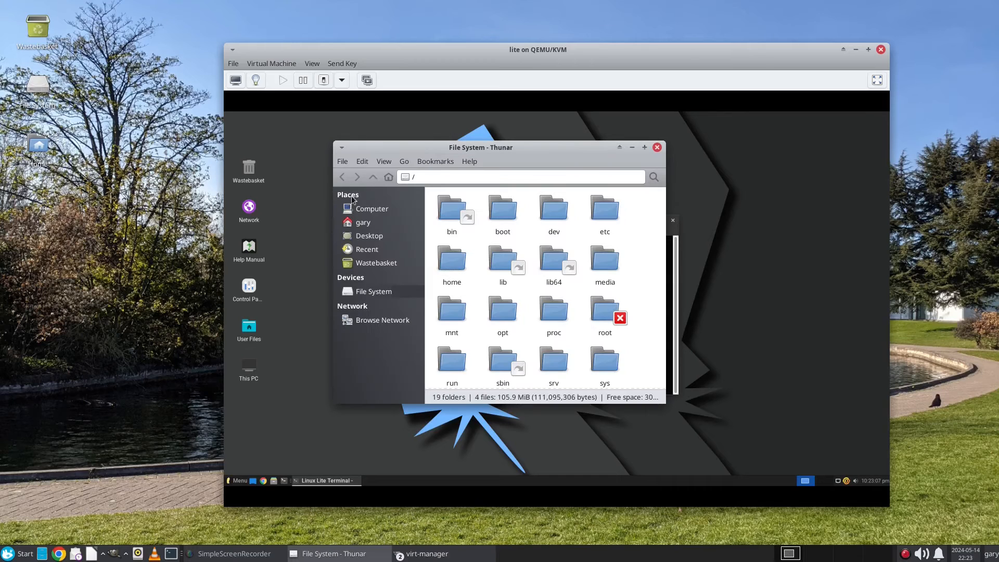
{"action": "left_click", "coordinate": [363, 222]}
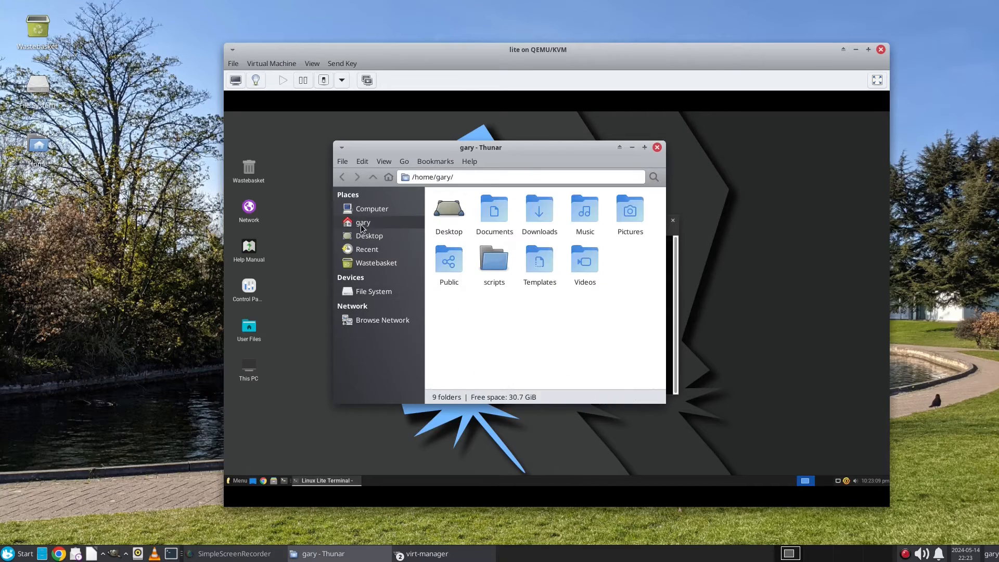
{"action": "double_click", "coordinate": [498, 223]}
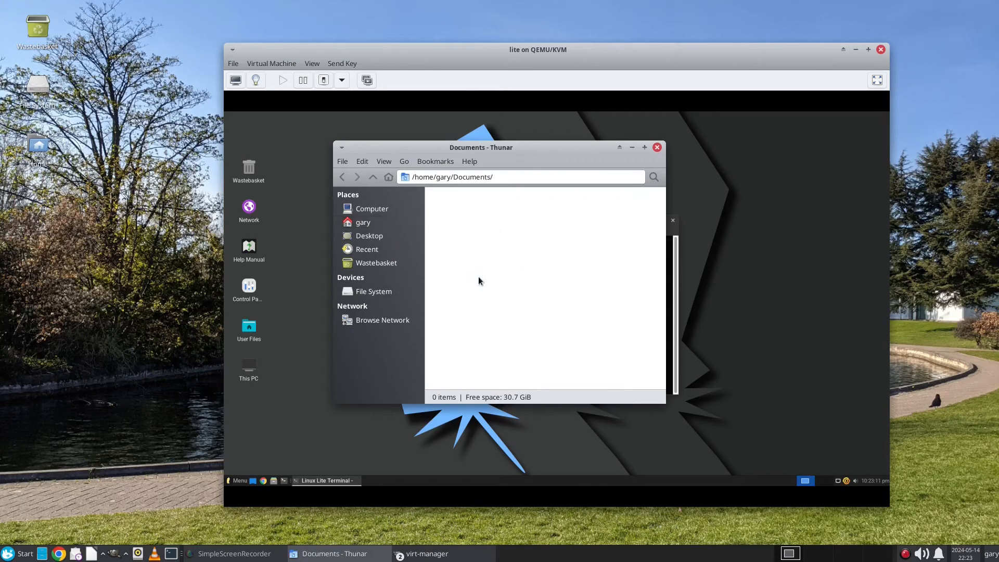
{"action": "right_click", "coordinate": [450, 226]}
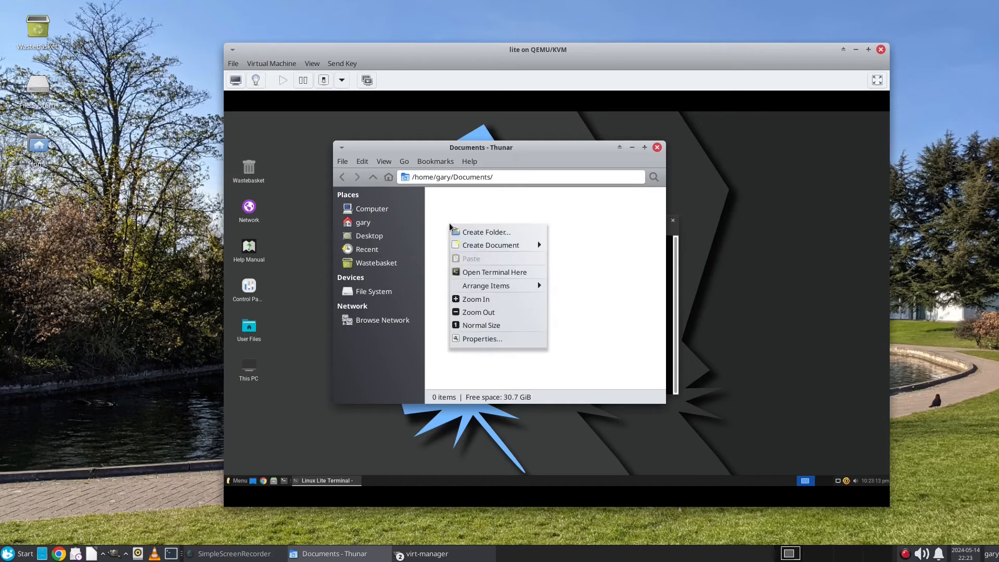
{"action": "mouse_move", "coordinate": [515, 245]}
{"action": "left_click", "coordinate": [585, 267]}
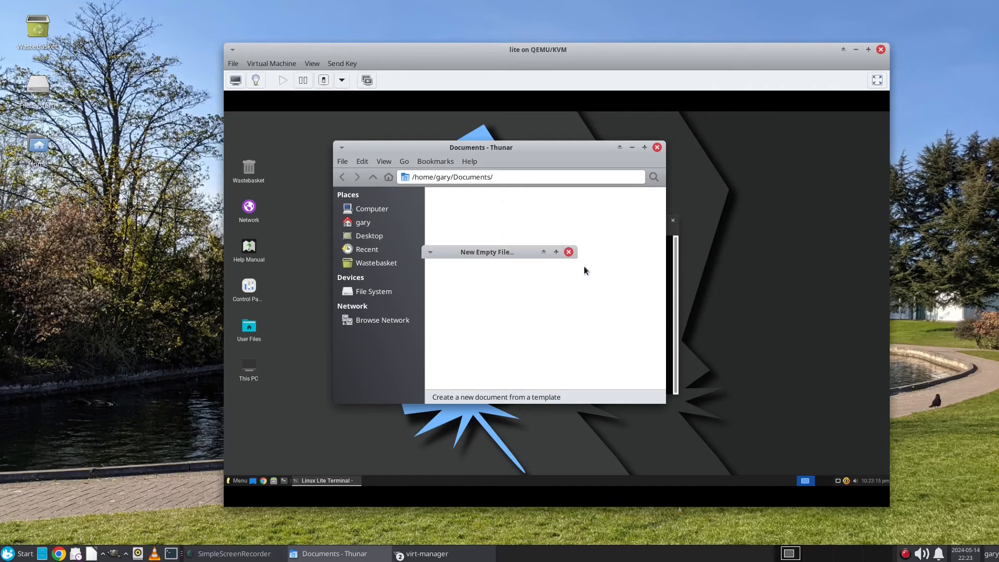
{"action": "type", "text": "test"}
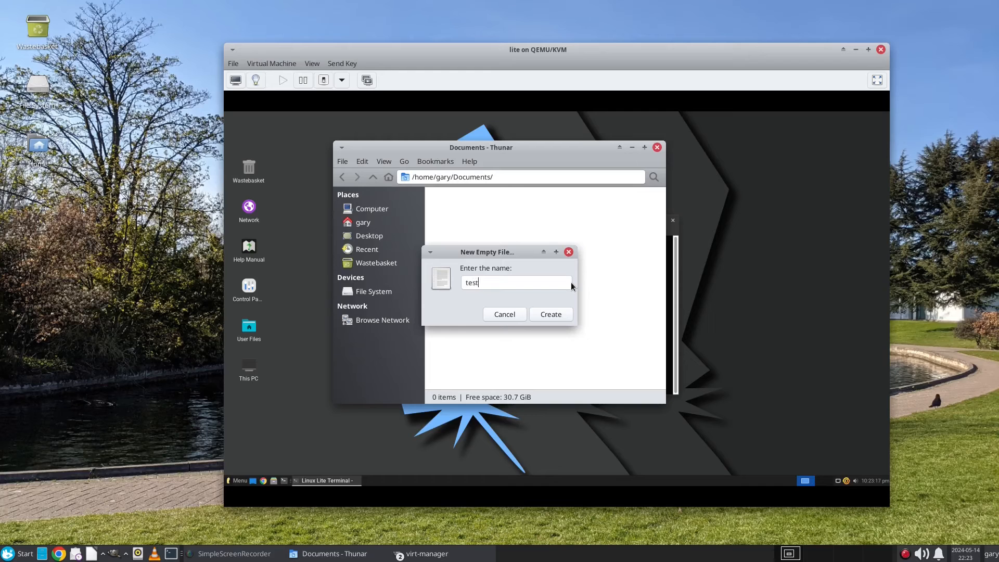
{"action": "key", "text": "Return"}
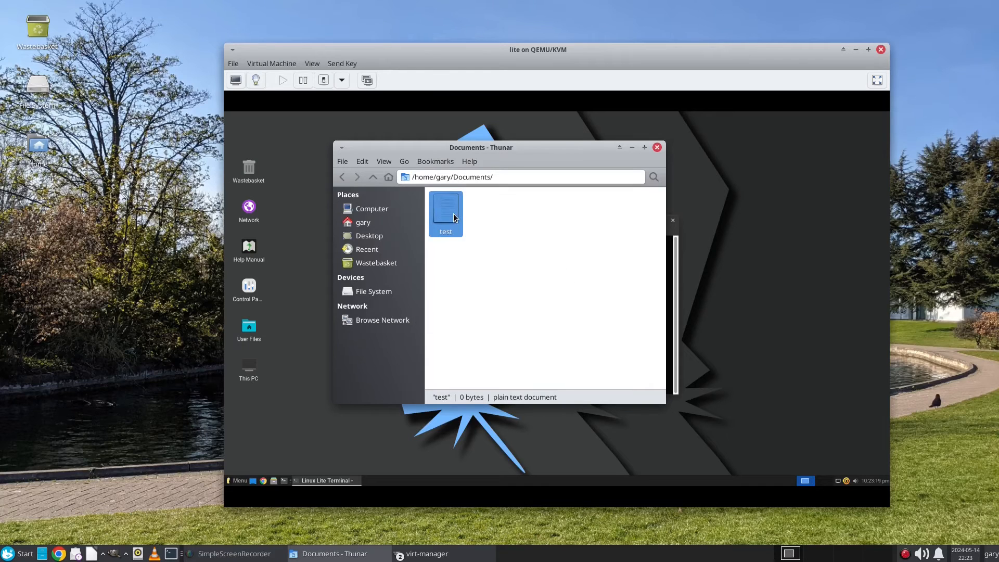
{"action": "double_click", "coordinate": [454, 214]}
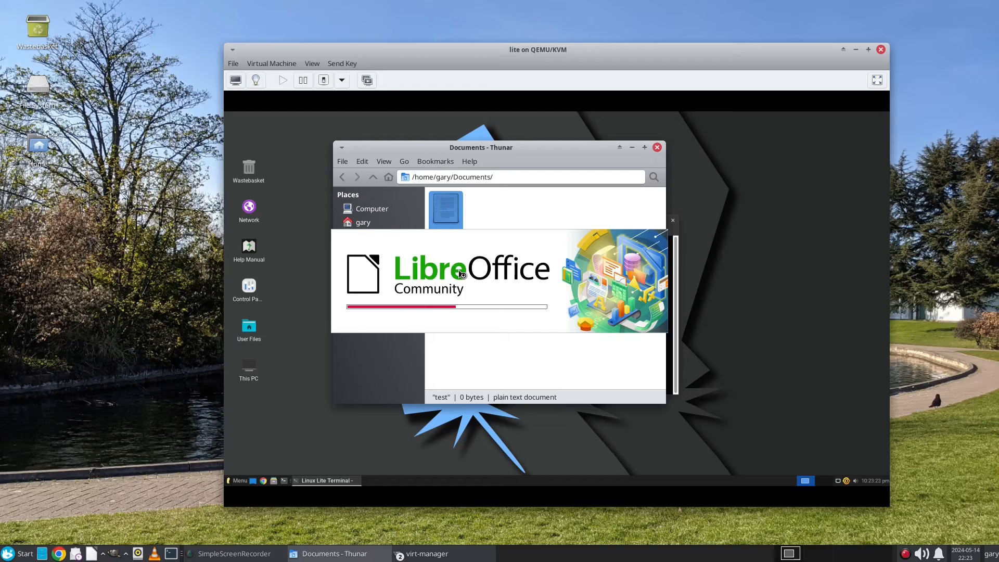
Step: Write 'Test document' into the file, save it in plain text format, and close Writer
{"action": "type", "text": "Test d"}
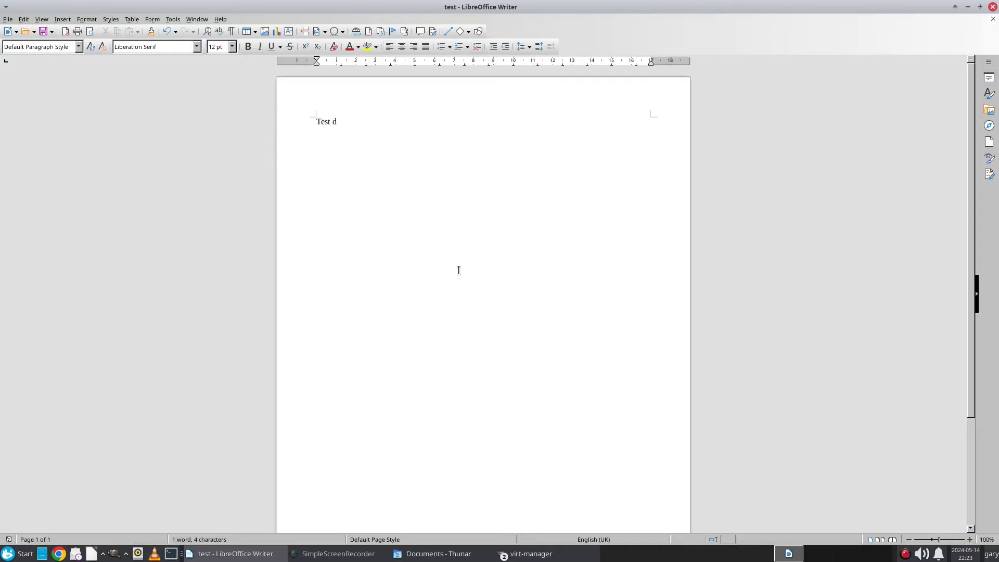
{"action": "type", "text": "ocument"}
{"action": "key", "text": "ctrl+s"}
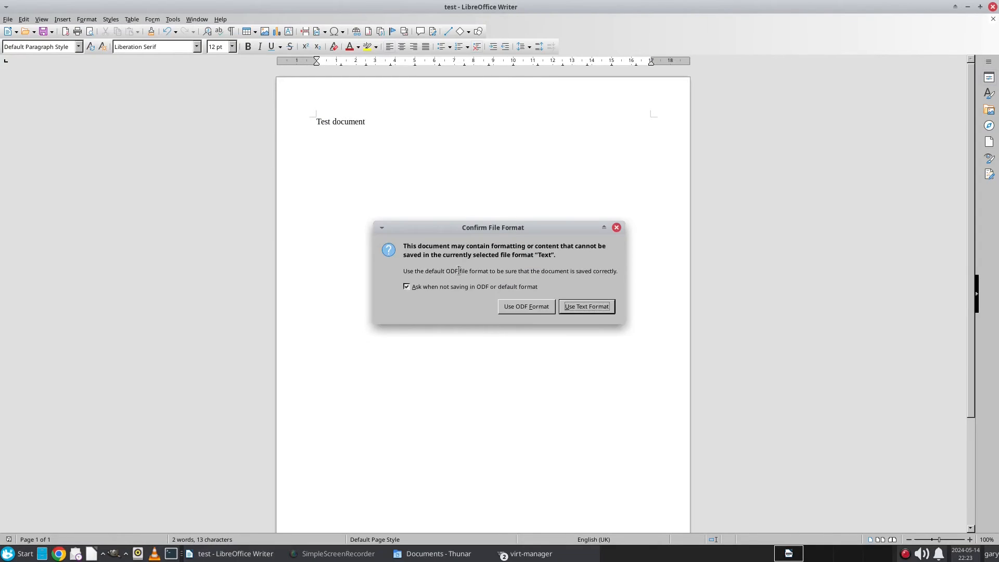
{"action": "left_click", "coordinate": [595, 307]}
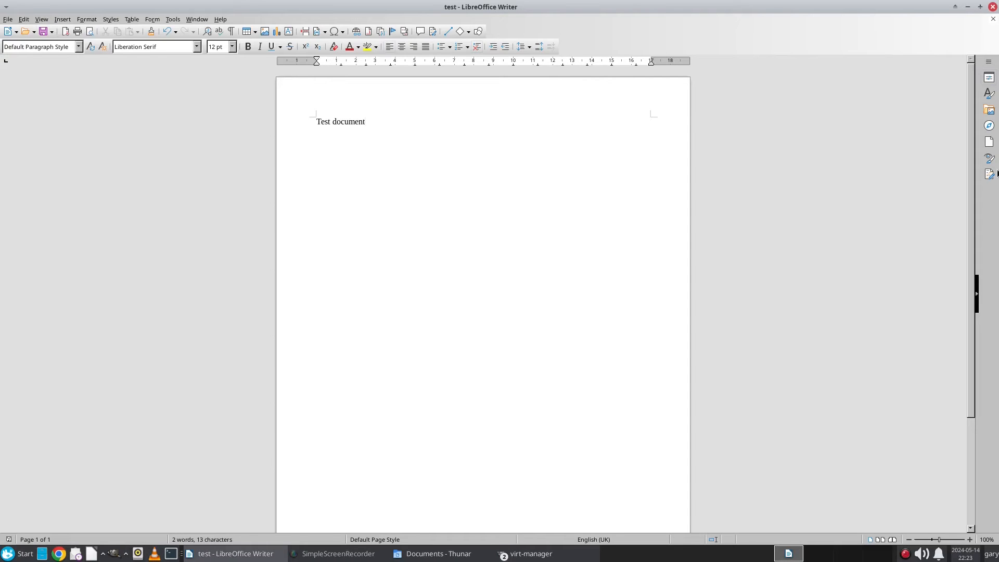
{"action": "left_click", "coordinate": [992, 7]}
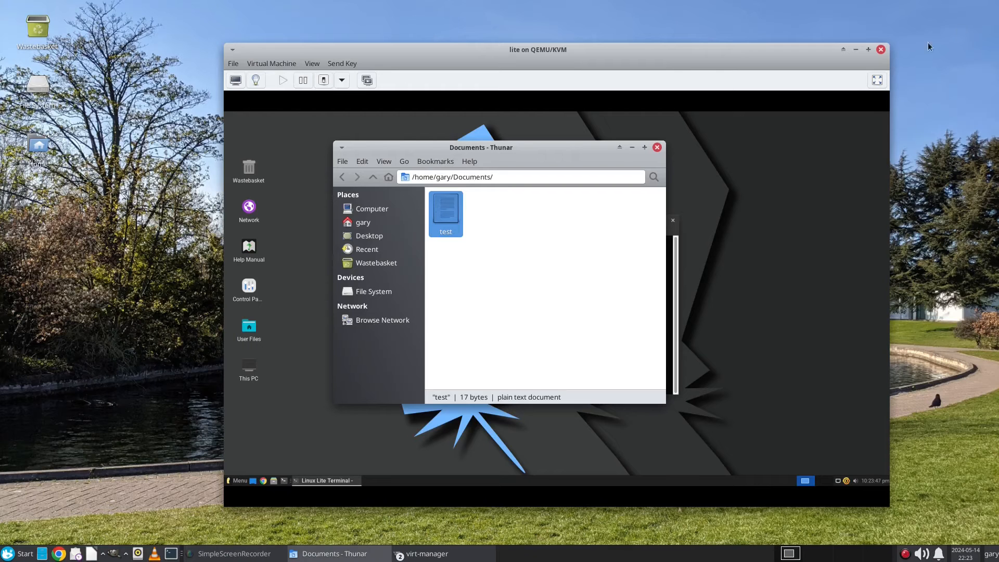
Step: Close the guest file manager, switch the guest display to full screen, and list the shared folder with ls
{"action": "left_click", "coordinate": [656, 150]}
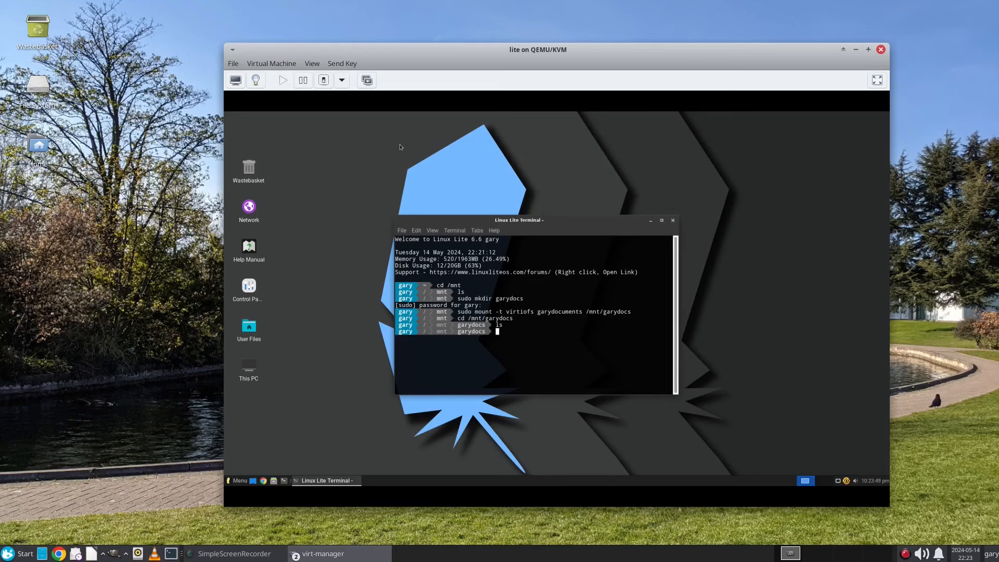
{"action": "left_click", "coordinate": [308, 64]}
{"action": "left_click", "coordinate": [308, 119]}
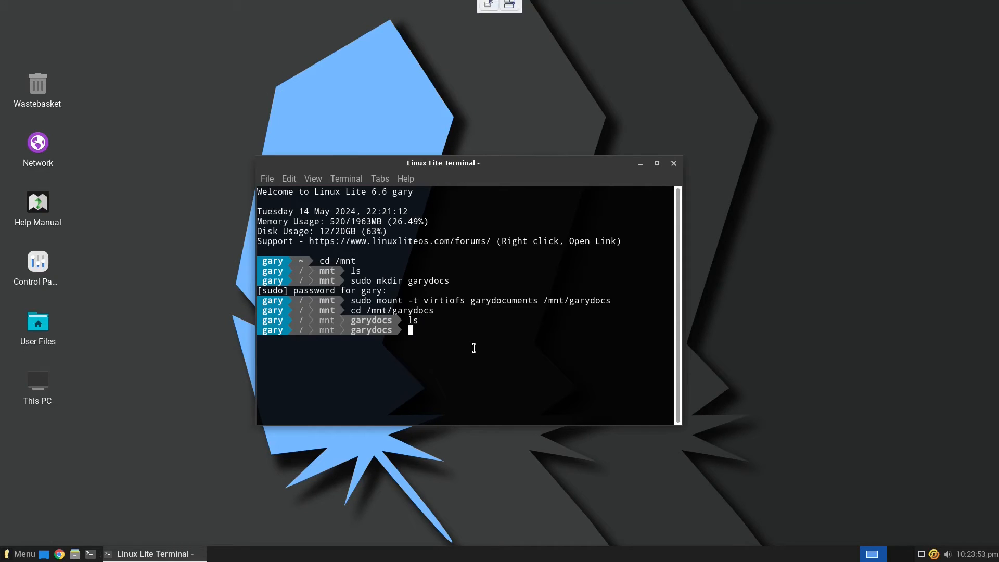
{"action": "type", "text": "ls"}
{"action": "key", "text": "Return"}
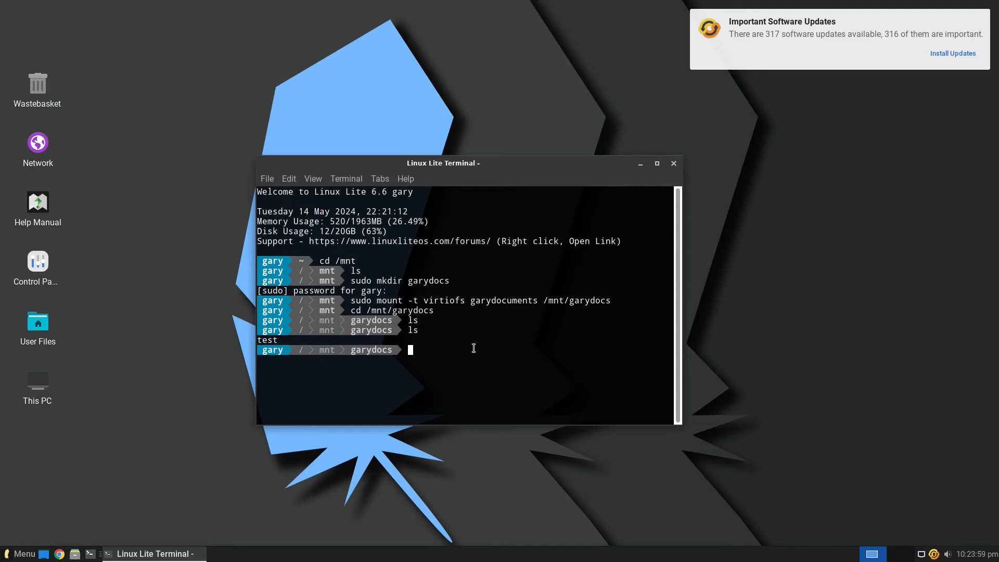
Step: Open test in nano to confirm it reads 'Test document', then leave full-screen view
{"action": "type", "text": "notep"}
{"action": "key", "text": "BackSpace"}
{"action": "key", "text": "BackSpace"}
{"action": "key", "text": "BackSpace"}
{"action": "key", "text": "BackSpace"}
{"action": "key", "text": "BackSpace"}
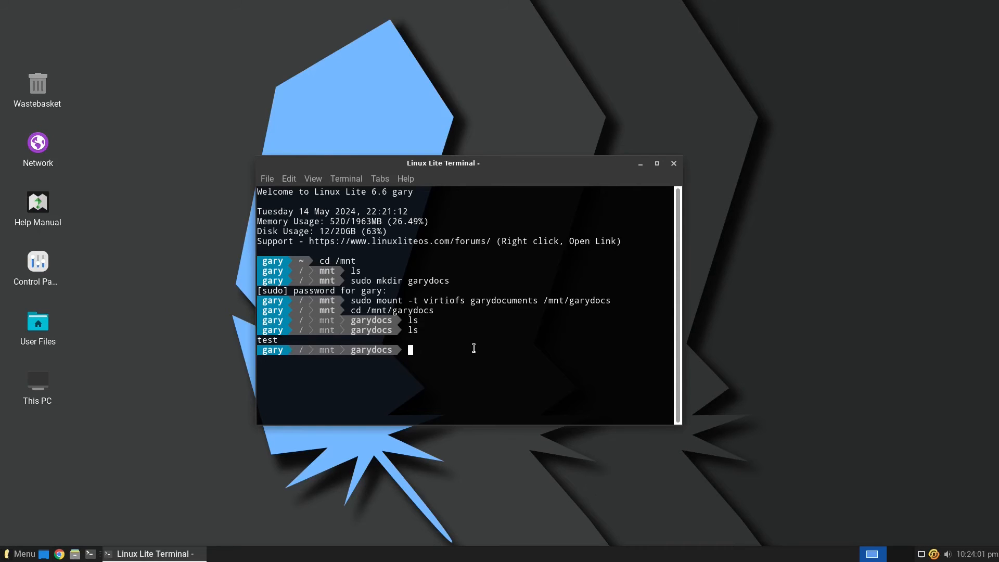
{"action": "type", "text": "nano test"}
{"action": "key", "text": "Return"}
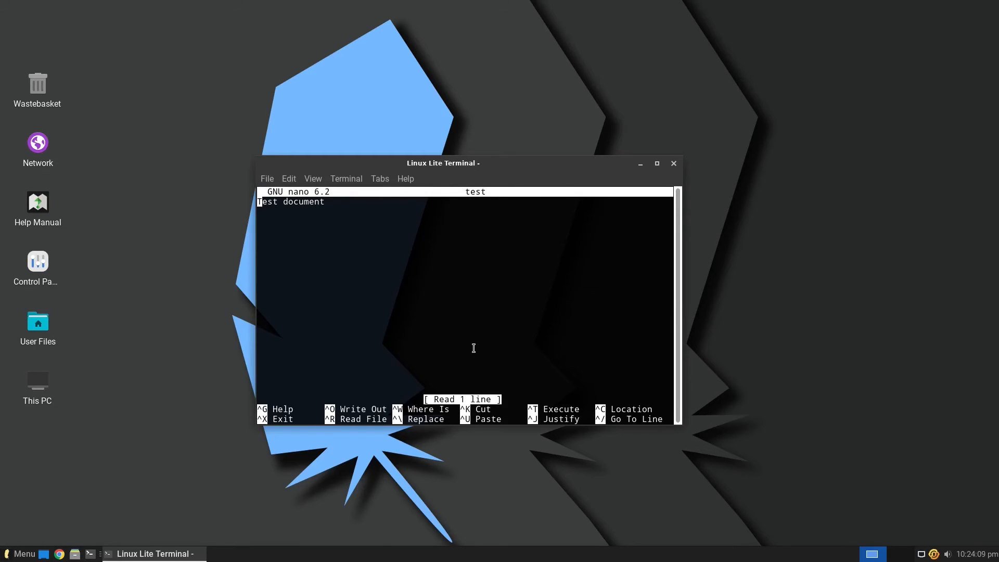
{"action": "key", "text": "ctrl+x"}
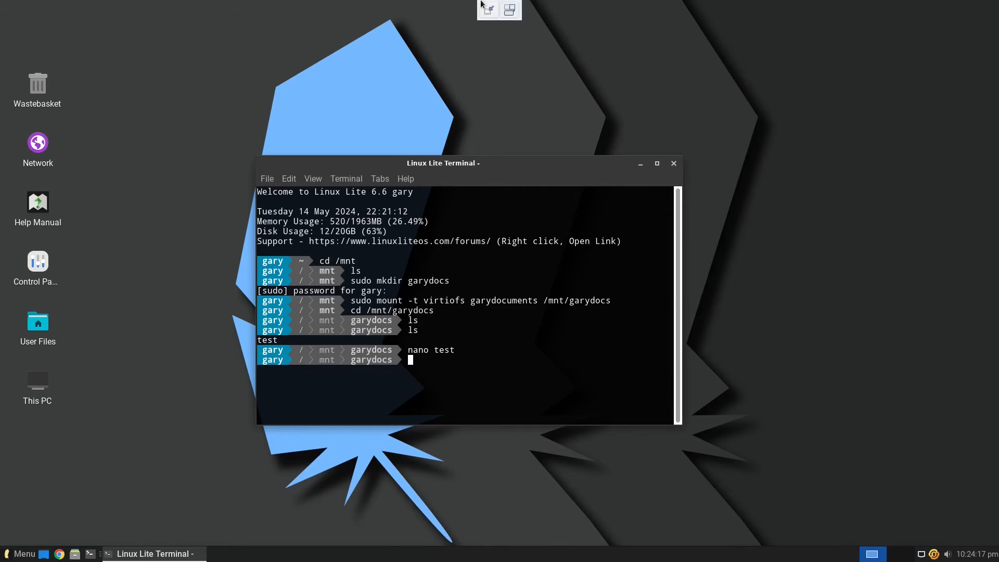
{"action": "left_click", "coordinate": [486, 8]}
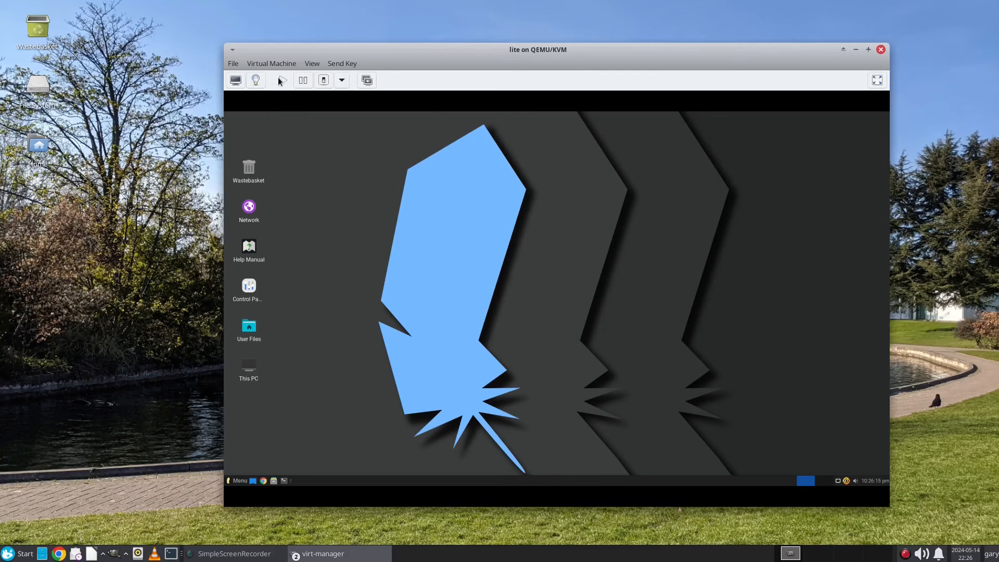
Step: In the hardware details view, delete USB devices 0bda:8176 and 0bda:c821
{"action": "left_click", "coordinate": [257, 79]}
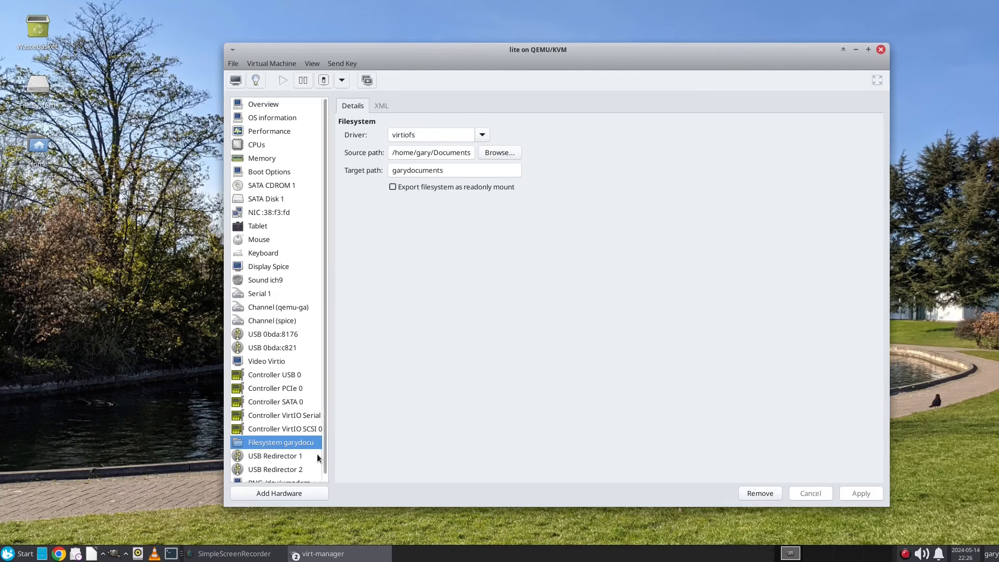
{"action": "scroll", "coordinate": [325, 391], "scroll_direction": "down", "scroll_amount": 1}
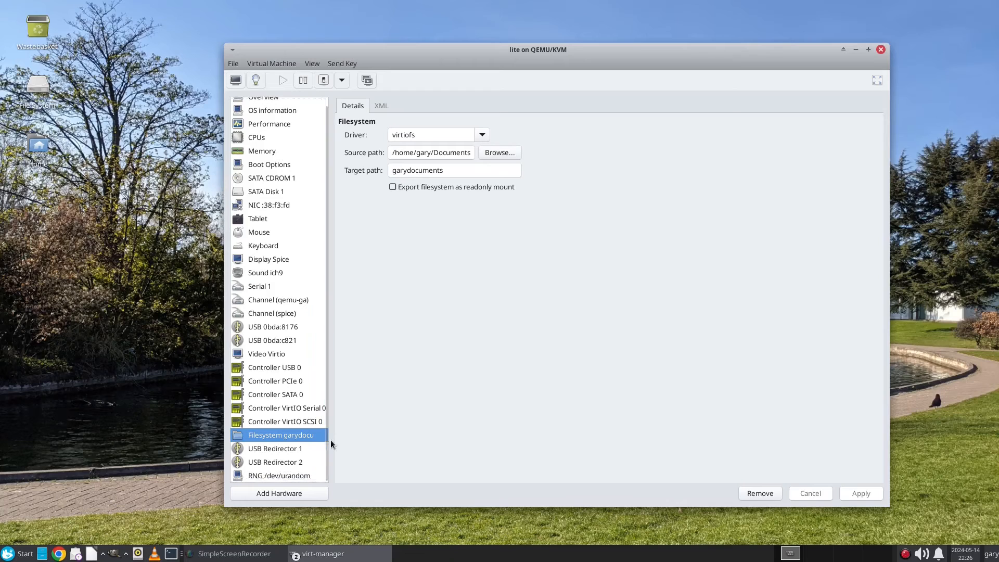
{"action": "left_click", "coordinate": [287, 448]}
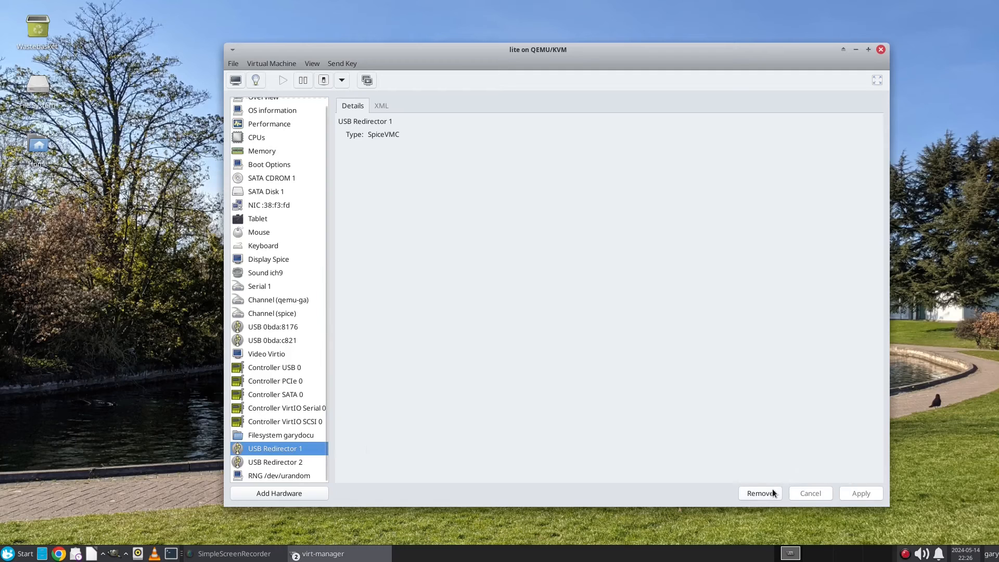
{"action": "left_click", "coordinate": [271, 326]}
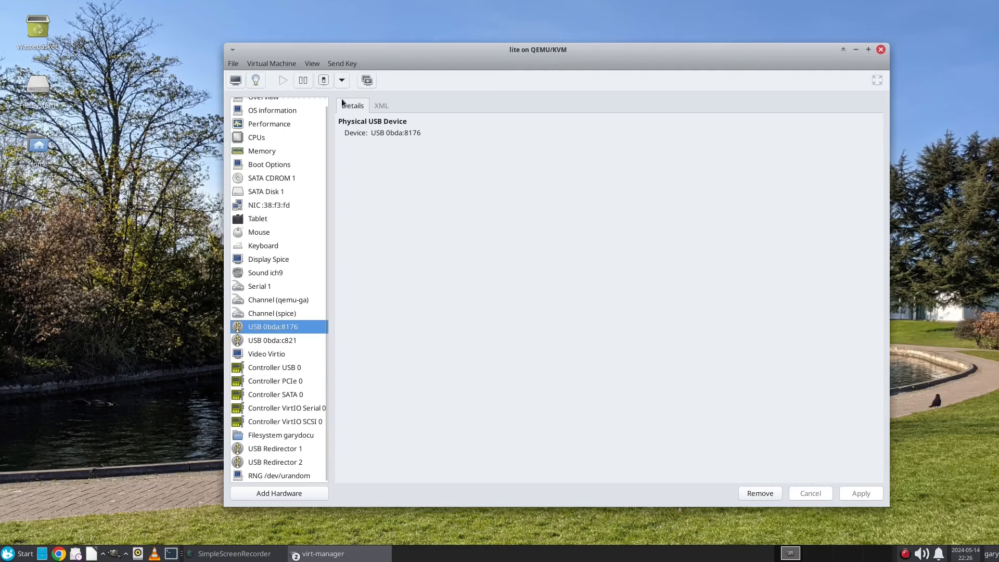
{"action": "left_click", "coordinate": [770, 492]}
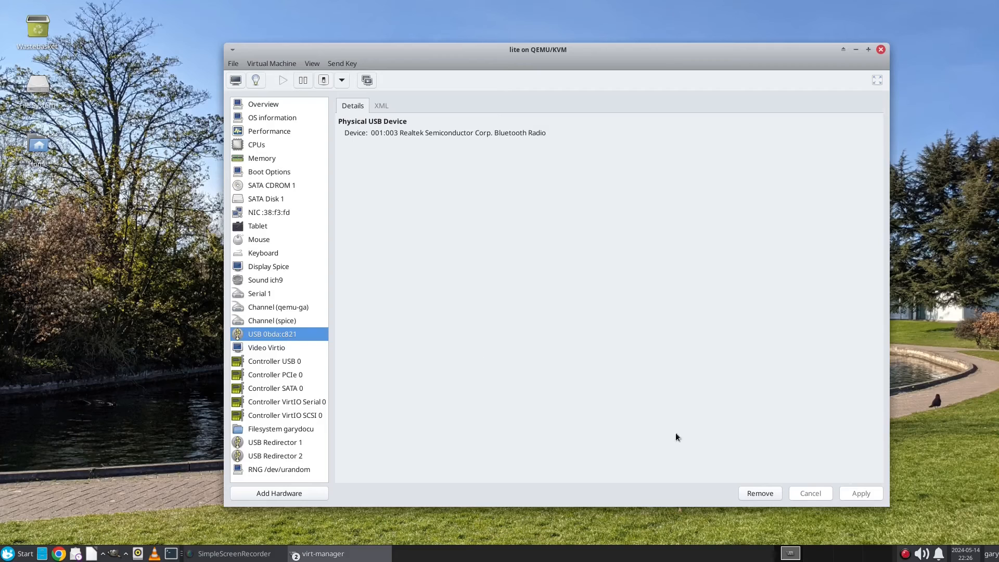
{"action": "left_click", "coordinate": [768, 497]}
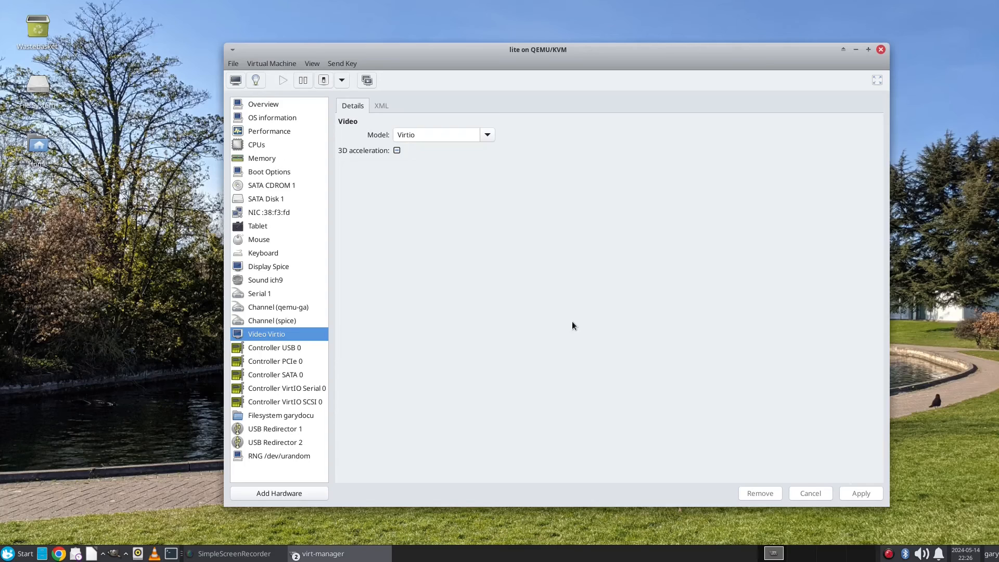
Step: Move SATA CDROM 1 above SATA Disk 1 in Boot Options and apply the change
{"action": "left_click", "coordinate": [273, 174]}
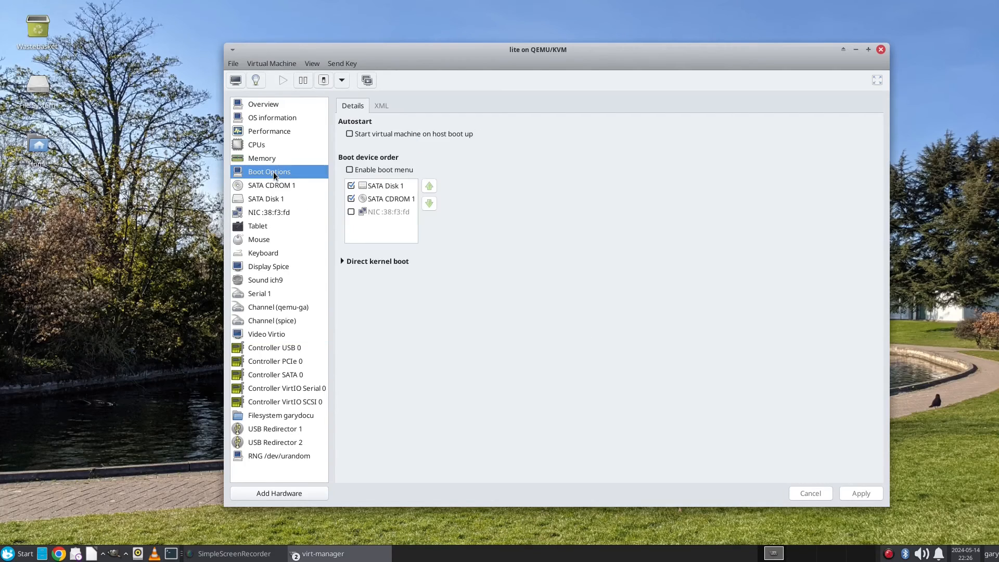
{"action": "left_click", "coordinate": [390, 187]}
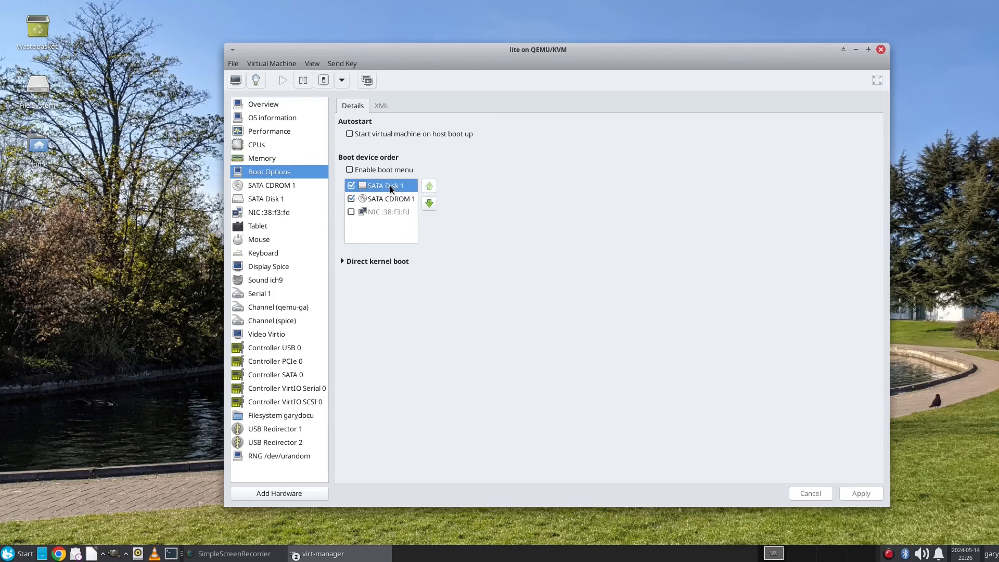
{"action": "left_click", "coordinate": [391, 200]}
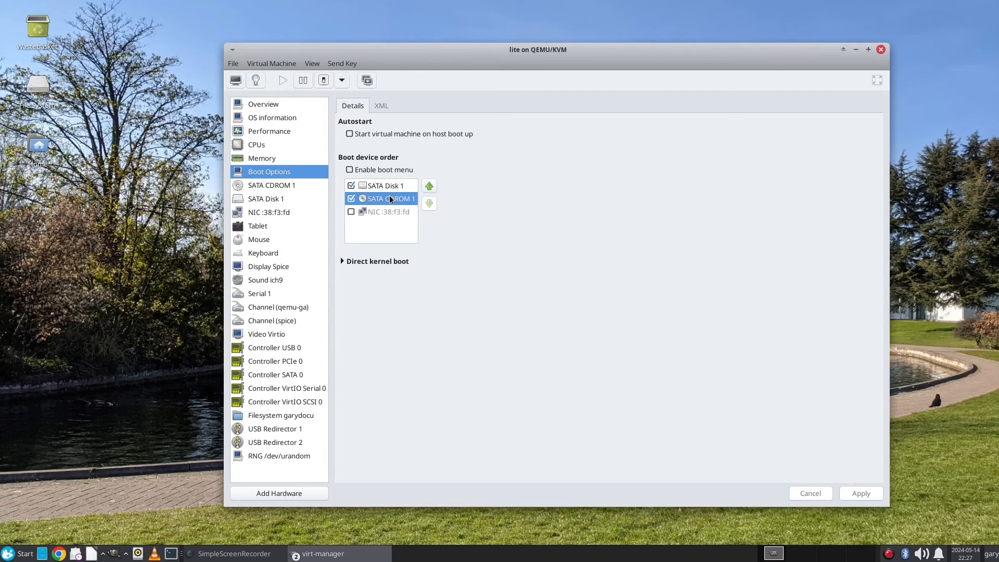
{"action": "left_click", "coordinate": [428, 186]}
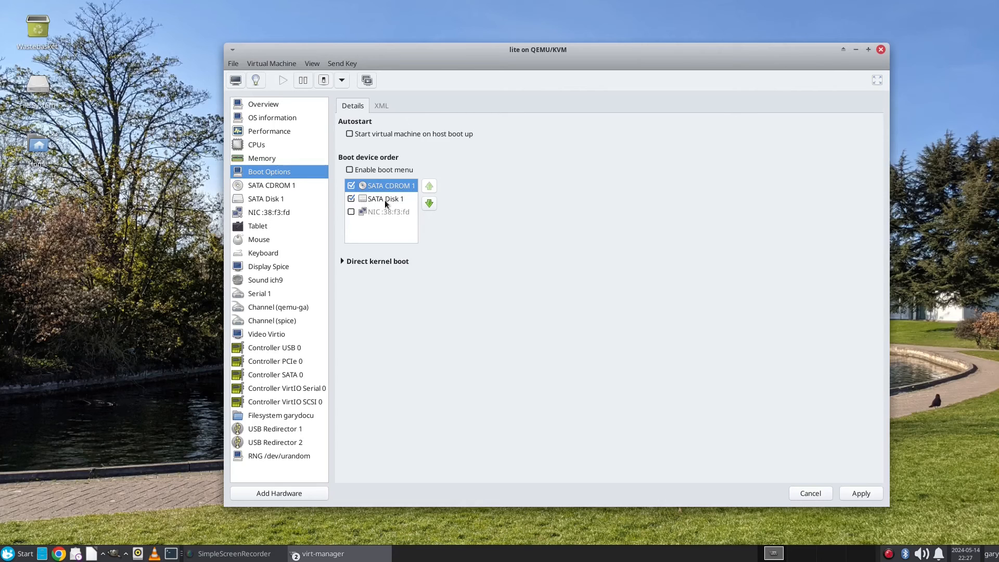
{"action": "left_click", "coordinate": [276, 186]}
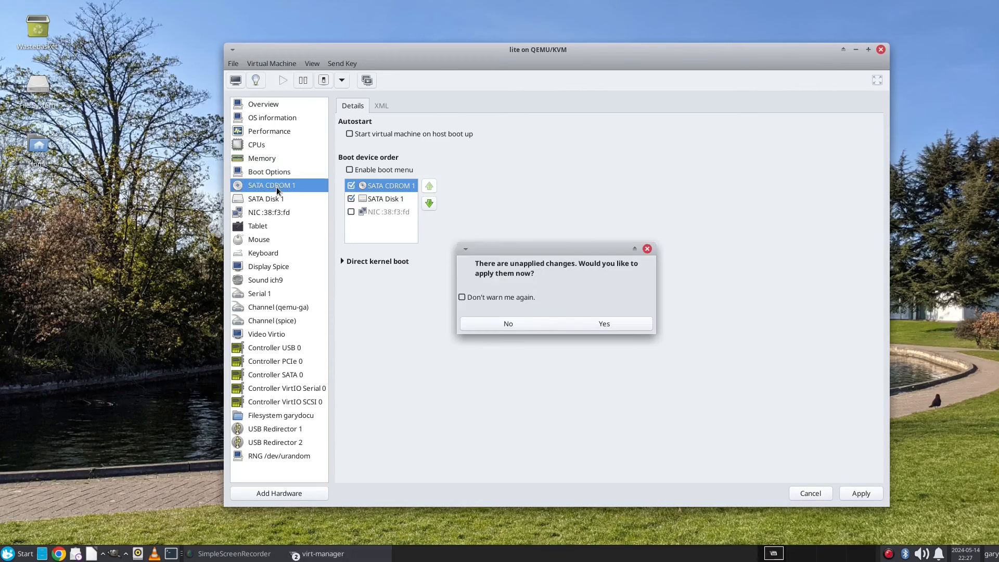
{"action": "left_click", "coordinate": [603, 324]}
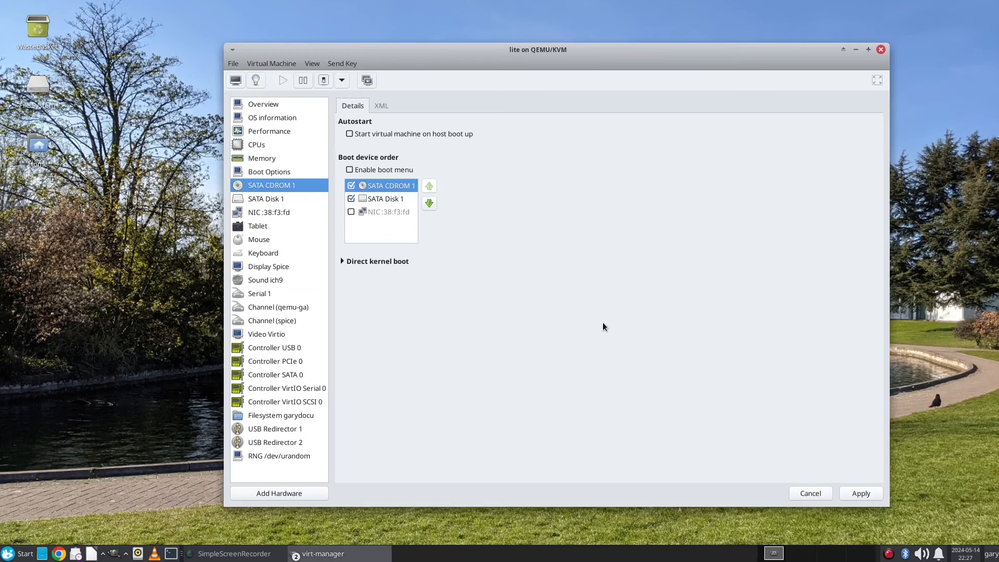
{"action": "left_click", "coordinate": [579, 318]}
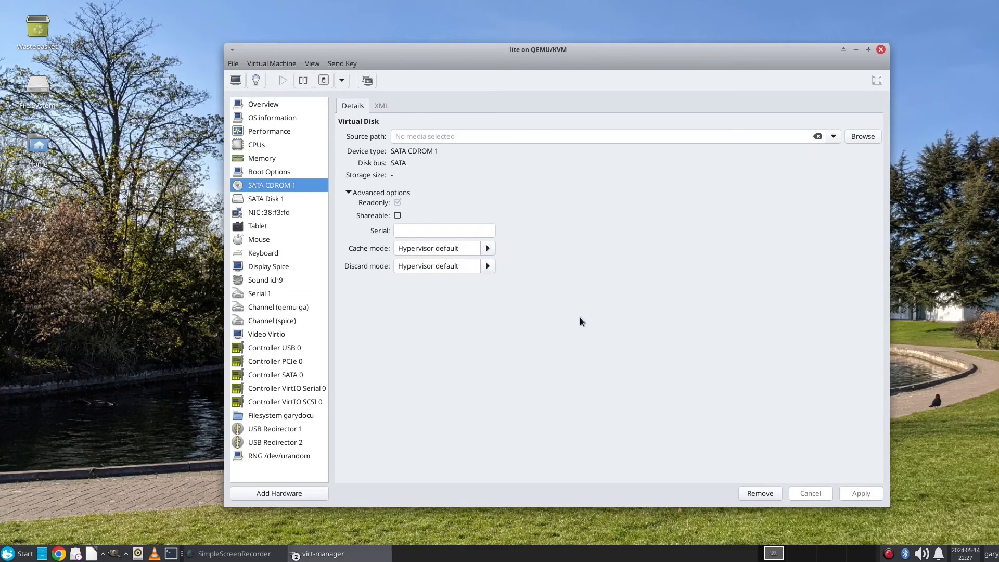
Step: Set linux-lite-6.6-64bit.iso as the SATA CDROM 1 source path, cancelling the volume browser
{"action": "left_click", "coordinate": [834, 136]}
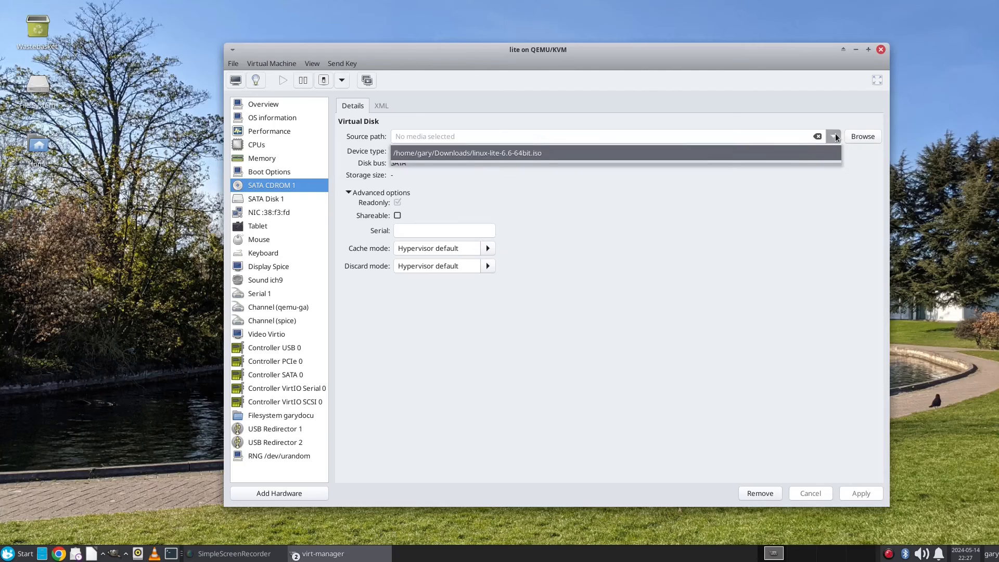
{"action": "left_click", "coordinate": [682, 153]}
{"action": "left_click", "coordinate": [868, 137]}
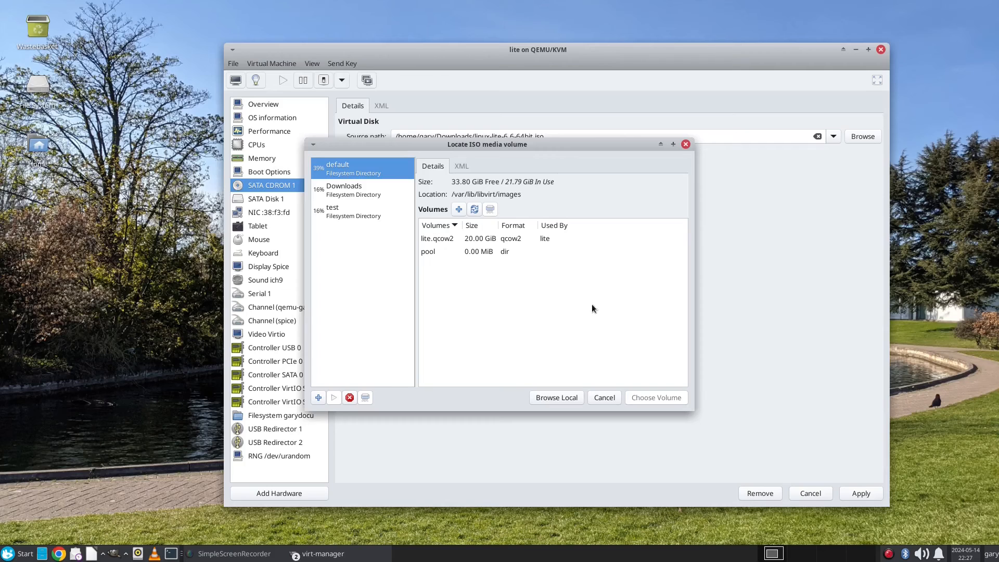
{"action": "left_click", "coordinate": [603, 399]}
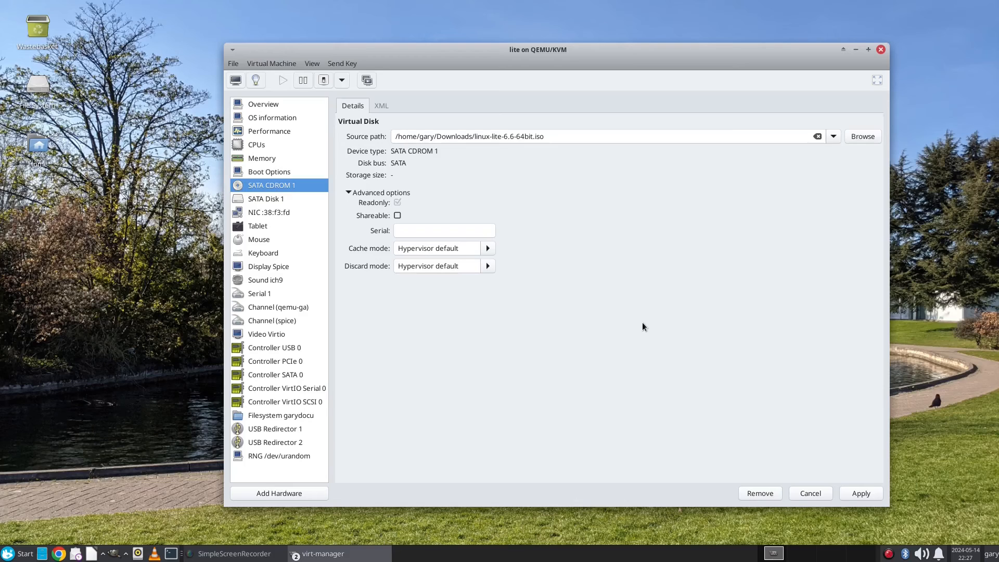
Step: Apply the CD image change and check that SATA Disk 1 leads the boot order
{"action": "left_click", "coordinate": [270, 175]}
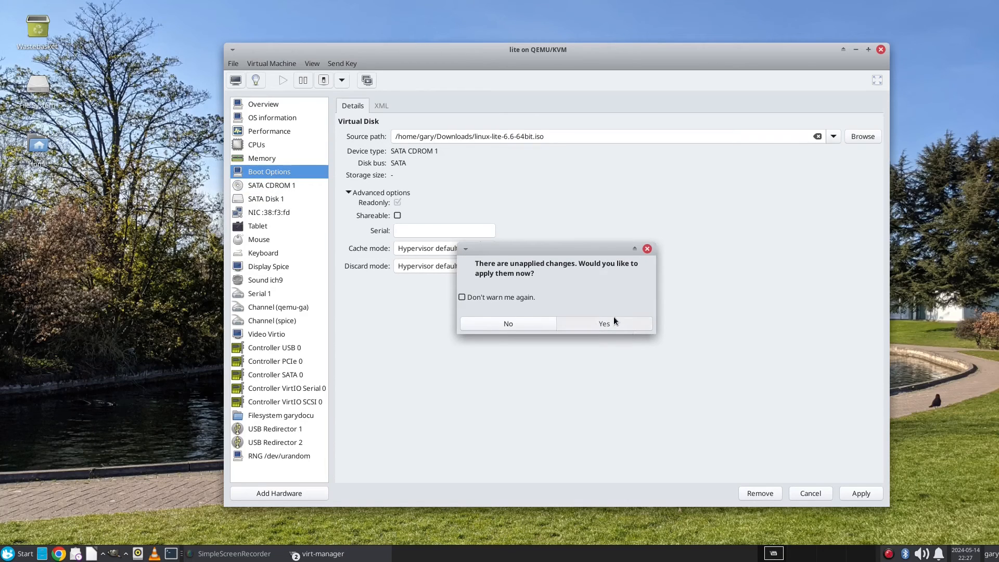
{"action": "left_click", "coordinate": [614, 321]}
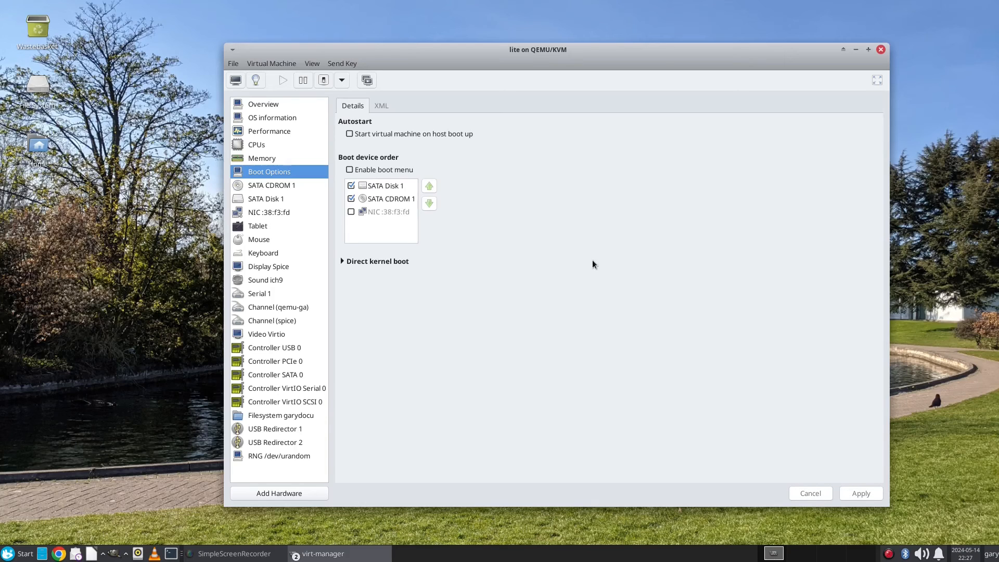
{"action": "left_click", "coordinate": [259, 187]}
{"action": "left_click", "coordinate": [399, 186]}
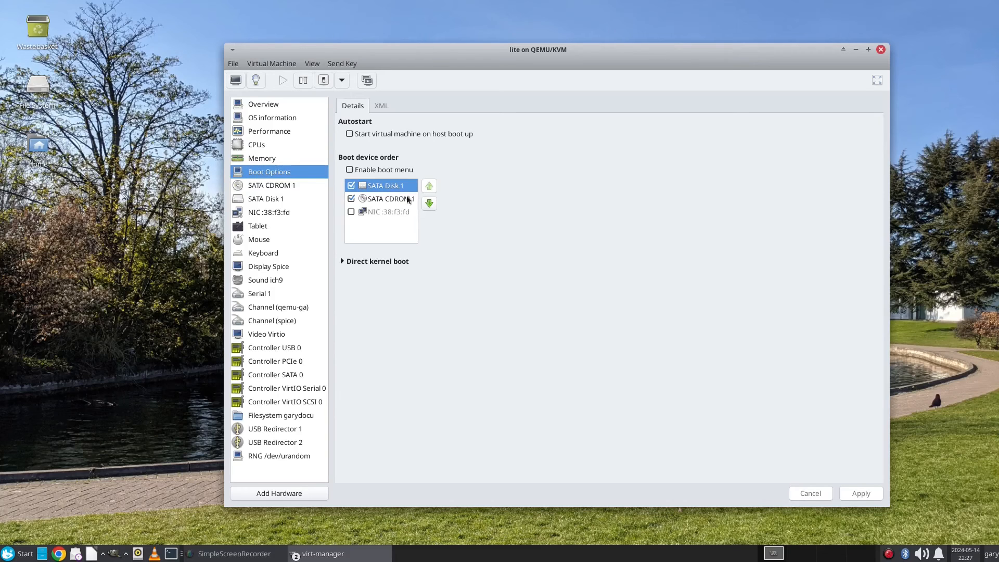
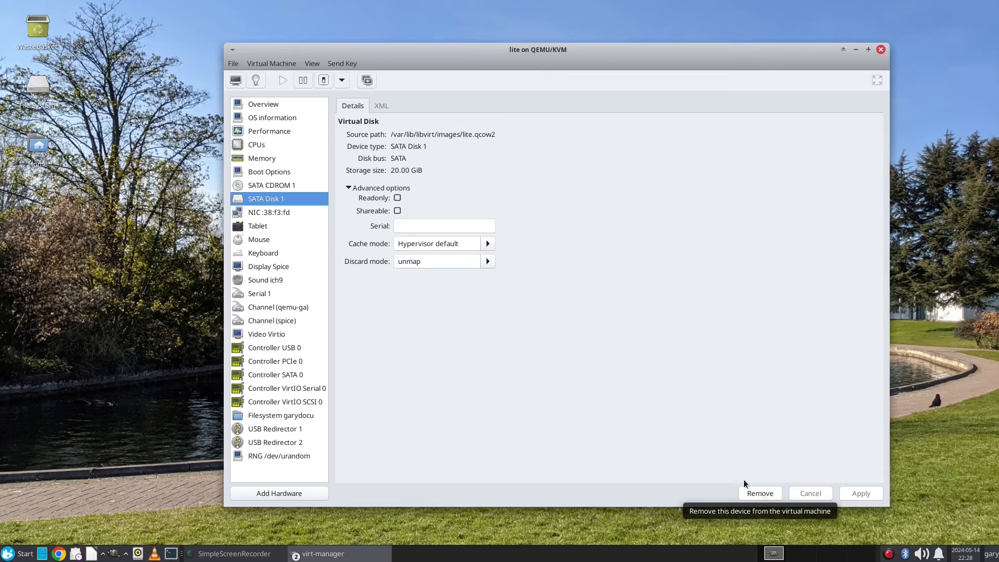
Step: Enable the lite VM's boot menu in Boot Options and apply it, acknowledging the after-shutdown notice
{"action": "left_click", "coordinate": [298, 492]}
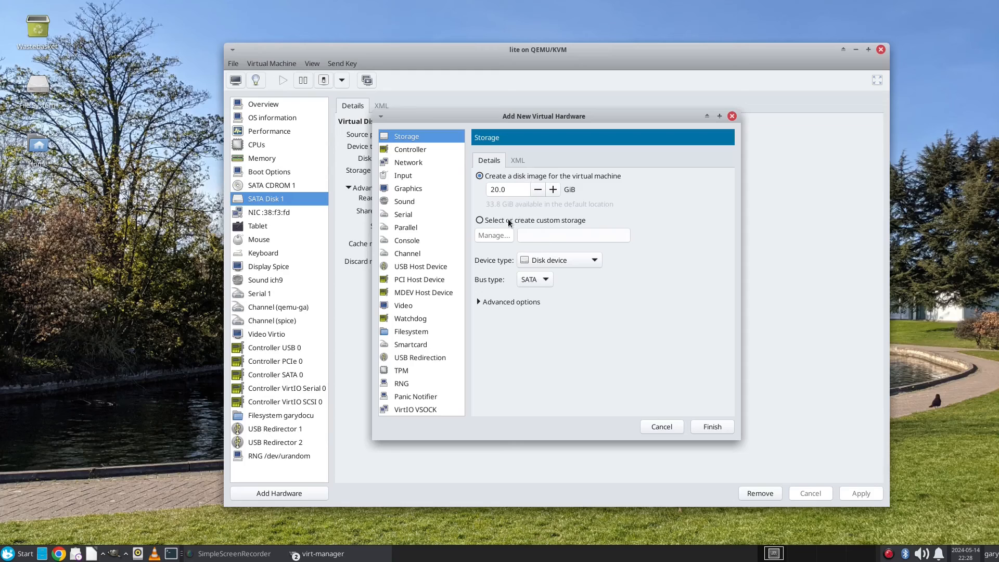
{"action": "left_click", "coordinate": [661, 426]}
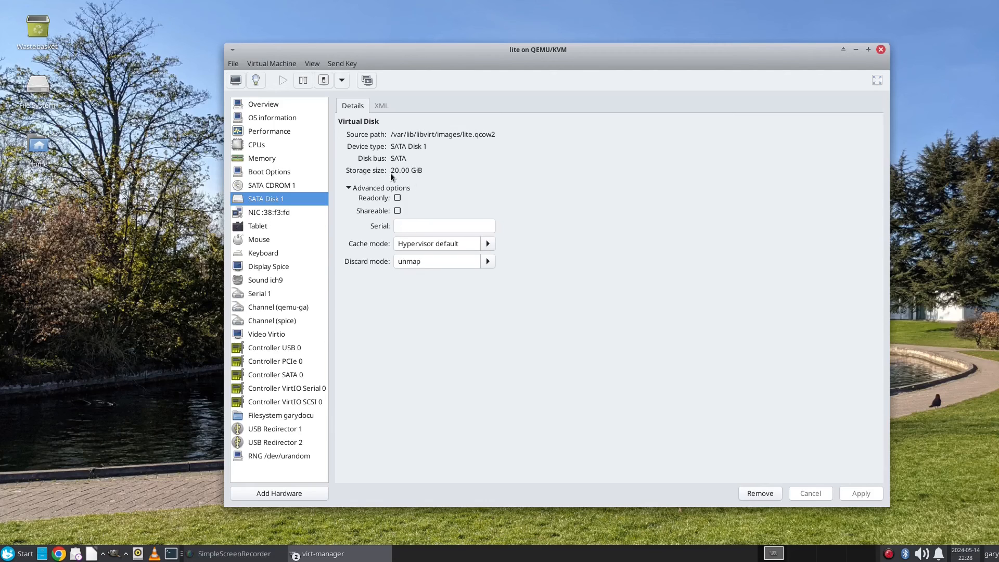
{"action": "left_click", "coordinate": [281, 173]}
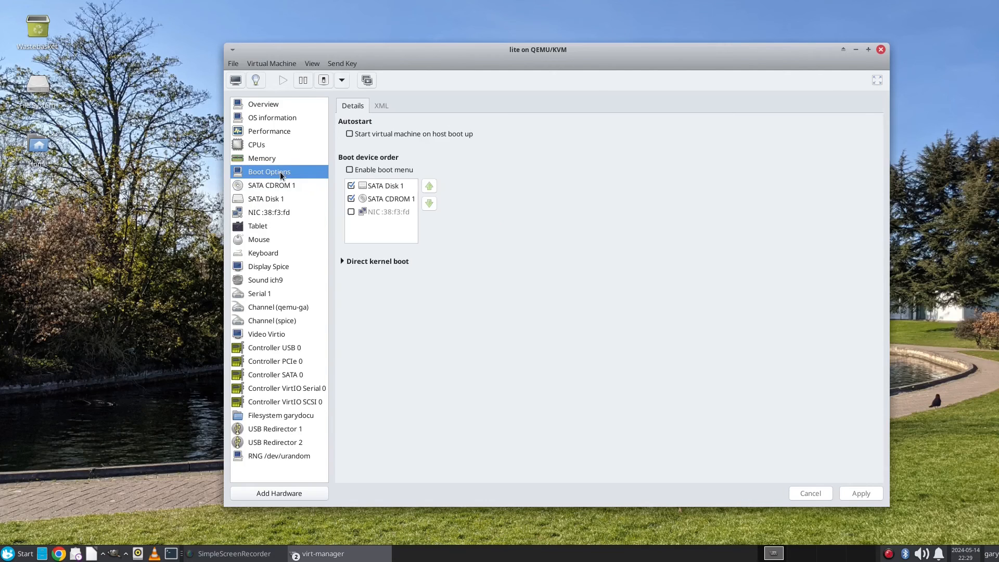
{"action": "left_click", "coordinate": [350, 170]}
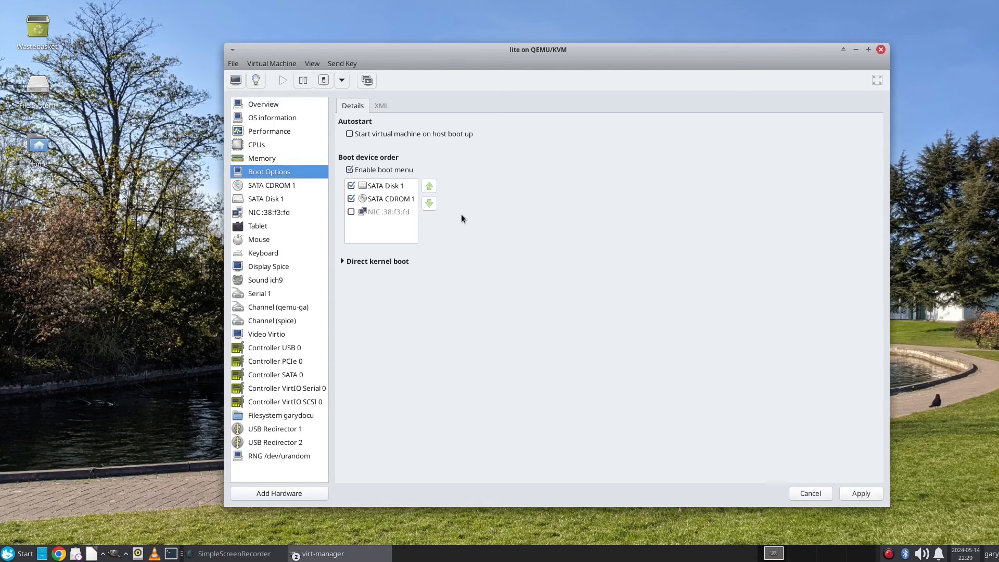
{"action": "left_click", "coordinate": [873, 492]}
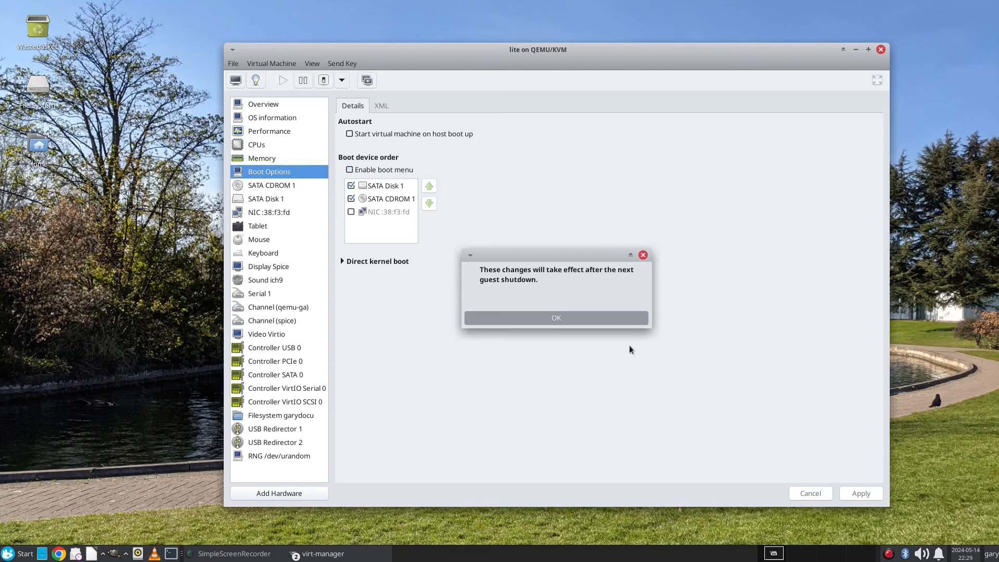
{"action": "left_click", "coordinate": [574, 317]}
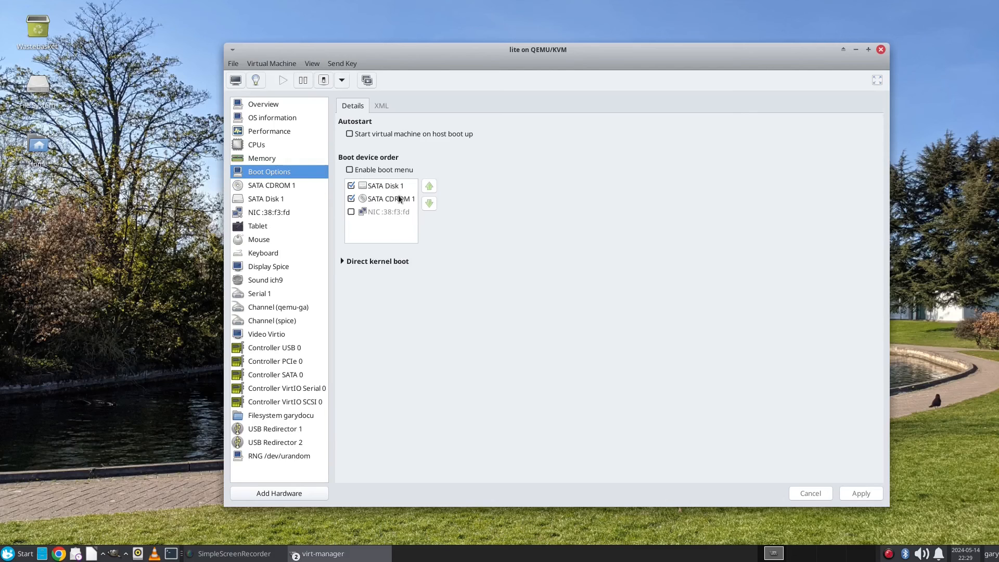
Step: Review the SATA CDROM 1 settings, then return to Boot Options
{"action": "left_click", "coordinate": [297, 186]}
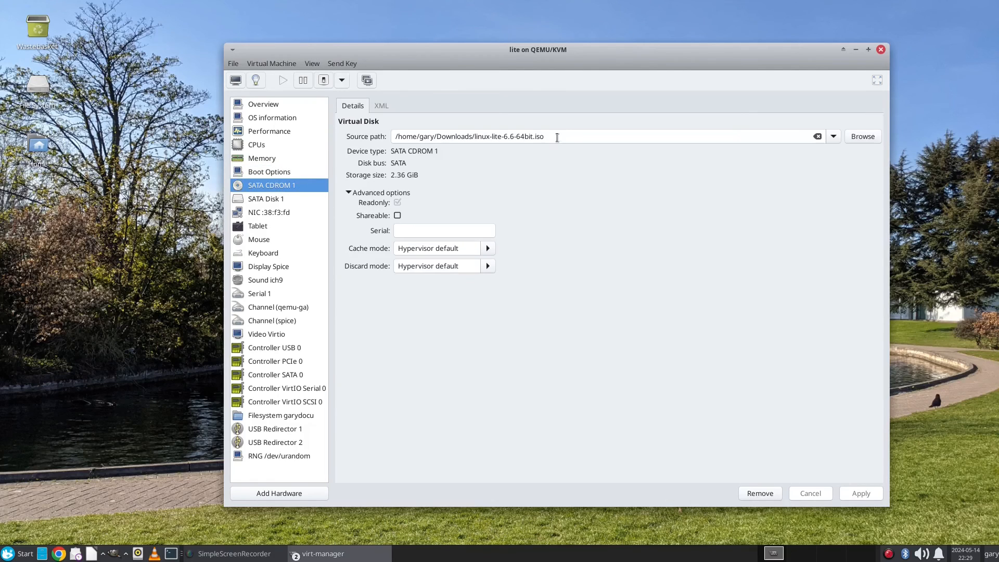
{"action": "left_click", "coordinate": [270, 172]}
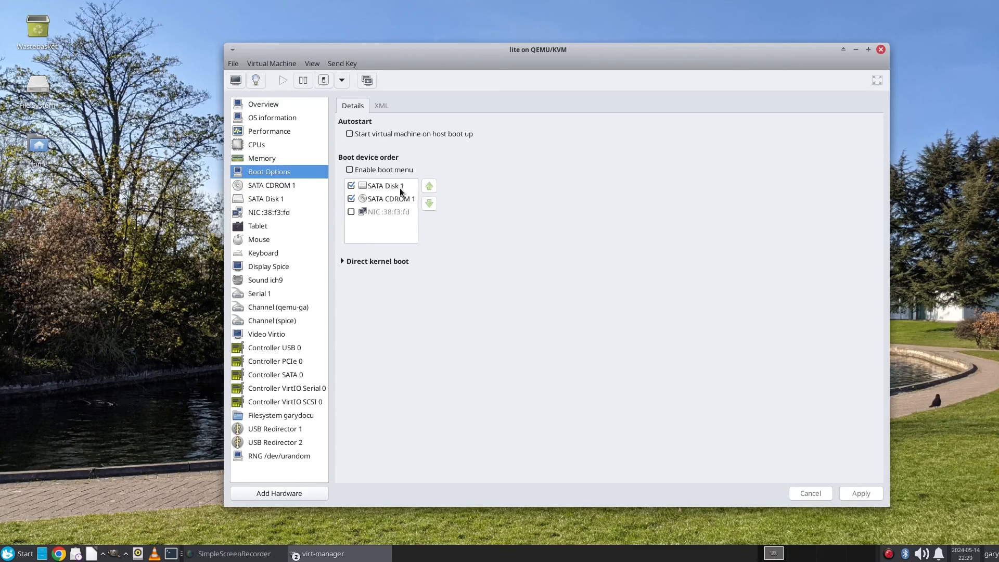
{"action": "left_click", "coordinate": [312, 63]}
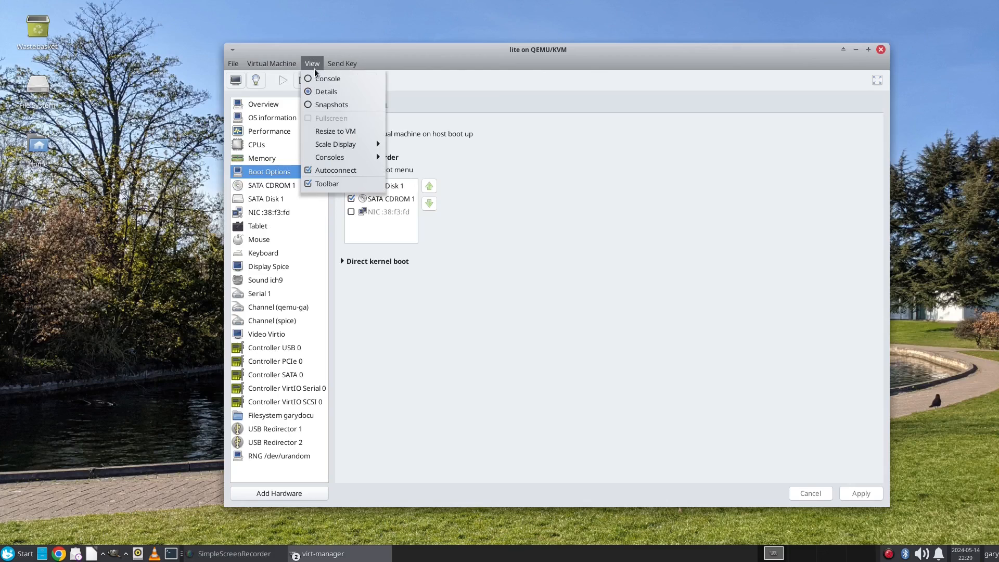
Step: In the console, boot the lite VM from its hard disk (option 2) and the default GRUB entry
{"action": "left_click", "coordinate": [315, 72]}
{"action": "left_click", "coordinate": [235, 81]}
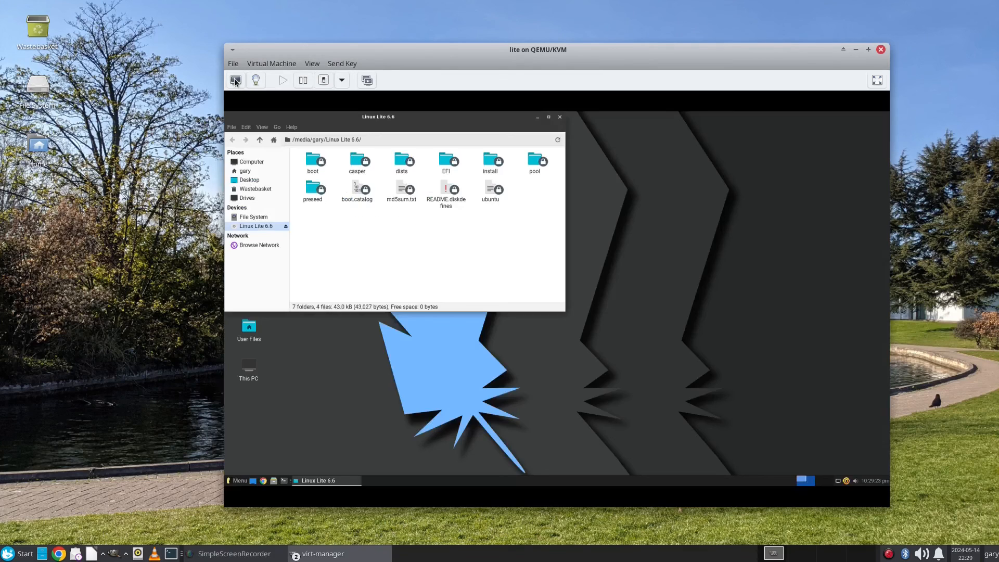
{"action": "left_click", "coordinate": [560, 117]}
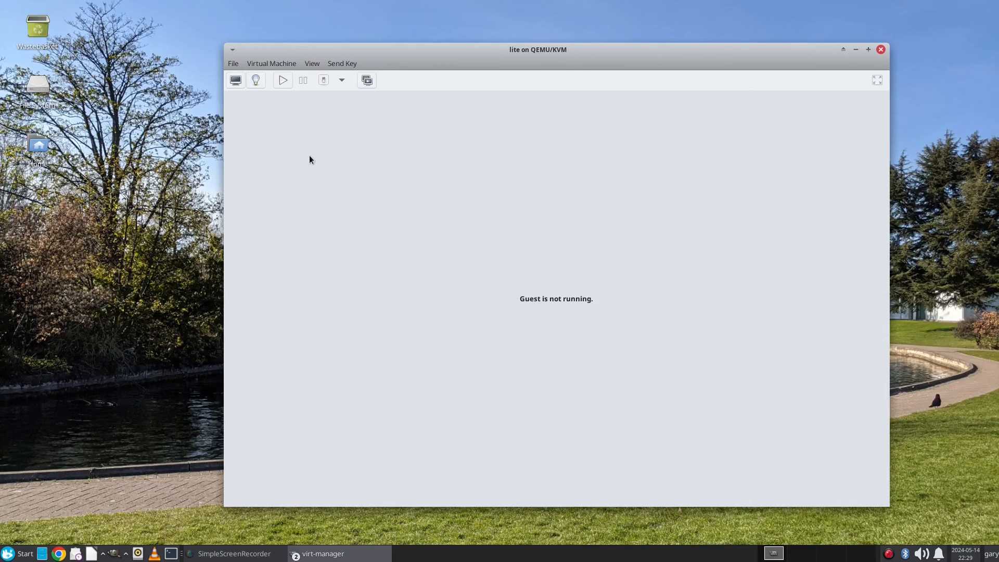
{"action": "key", "text": "Escape"}
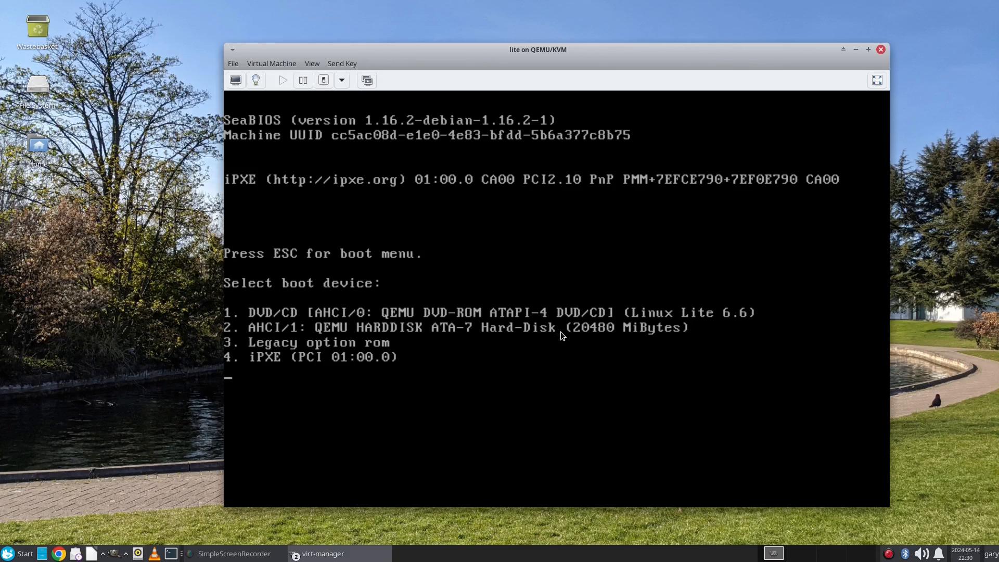
{"action": "key", "text": "2"}
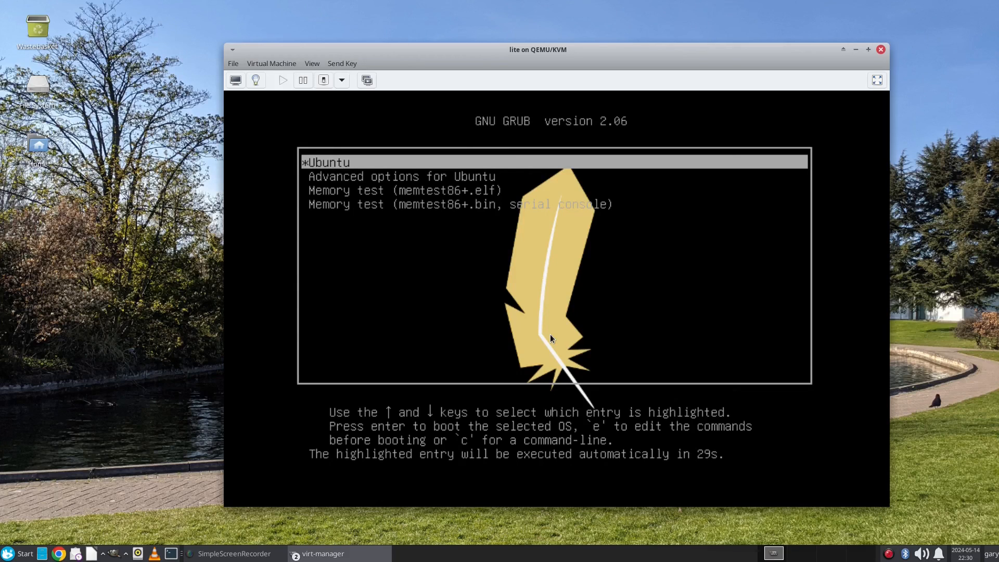
{"action": "key", "text": "Return"}
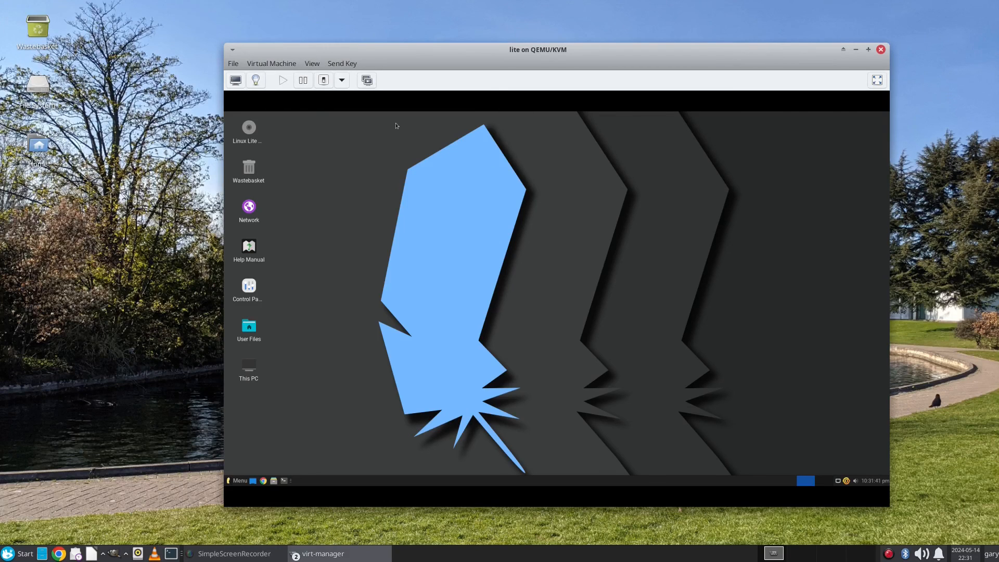
Step: Take a guest console screenshot and save it as PNG in the host's Documents folder
{"action": "left_click", "coordinate": [273, 64]}
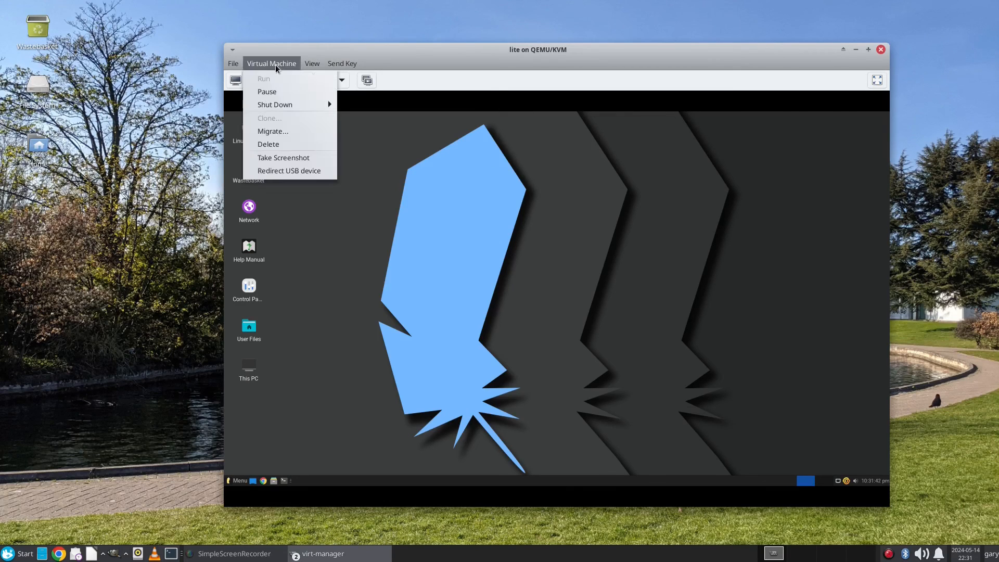
{"action": "left_click", "coordinate": [295, 157]}
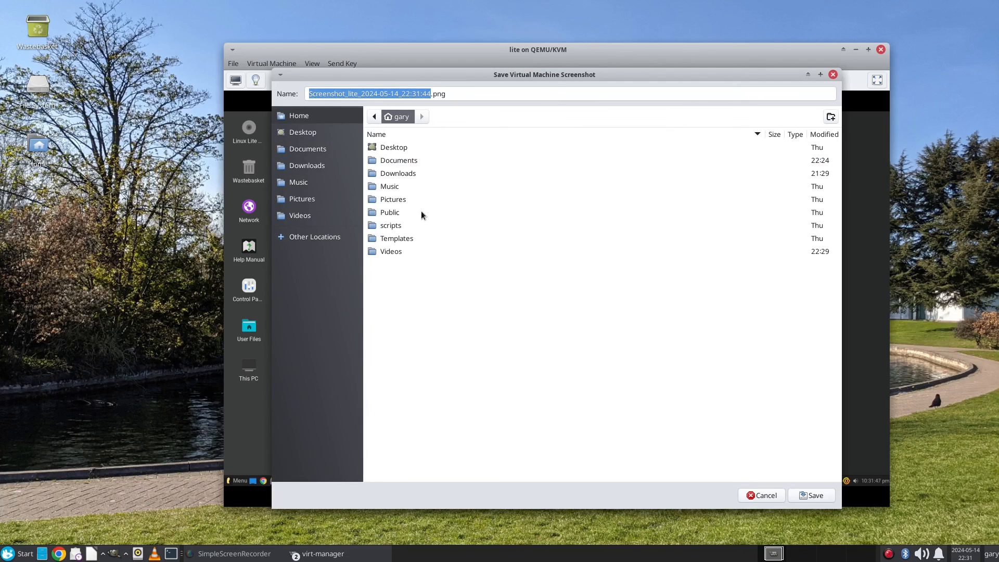
{"action": "double_click", "coordinate": [405, 163]}
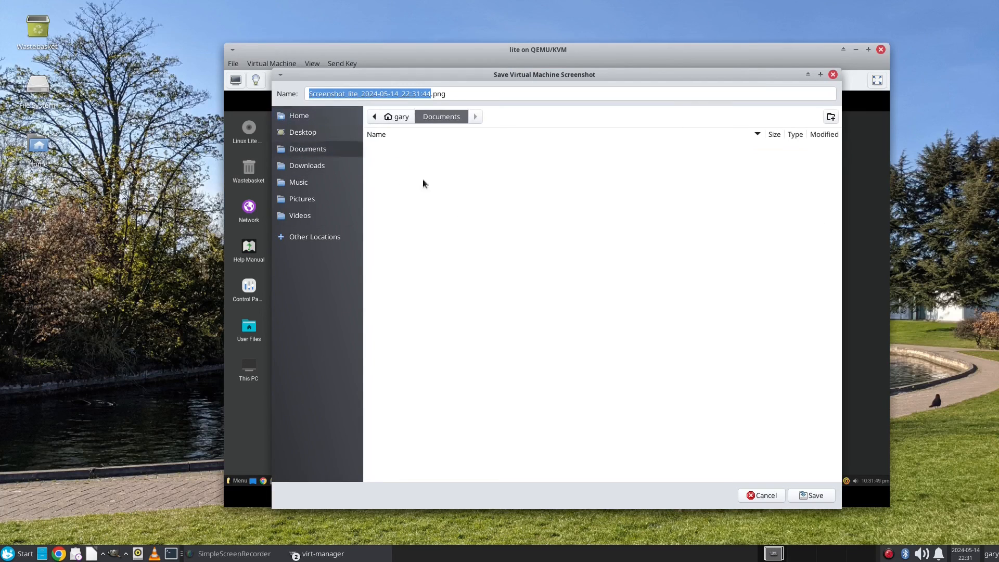
{"action": "left_click", "coordinate": [826, 497]}
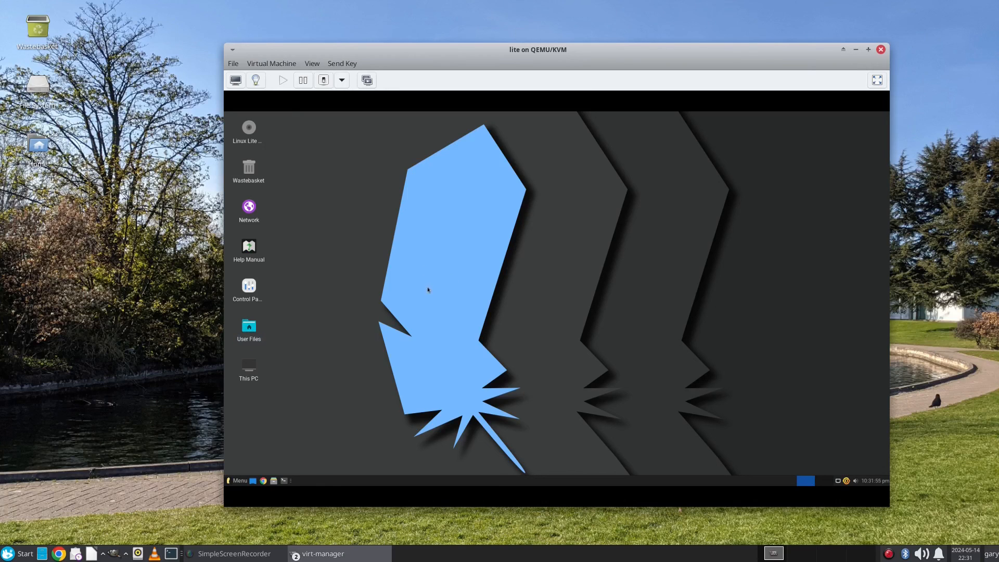
Step: Open /mnt/garydocs in the guest file manager and mount the garydocuments virtiofs share there with sudo
{"action": "key", "text": "super+e"}
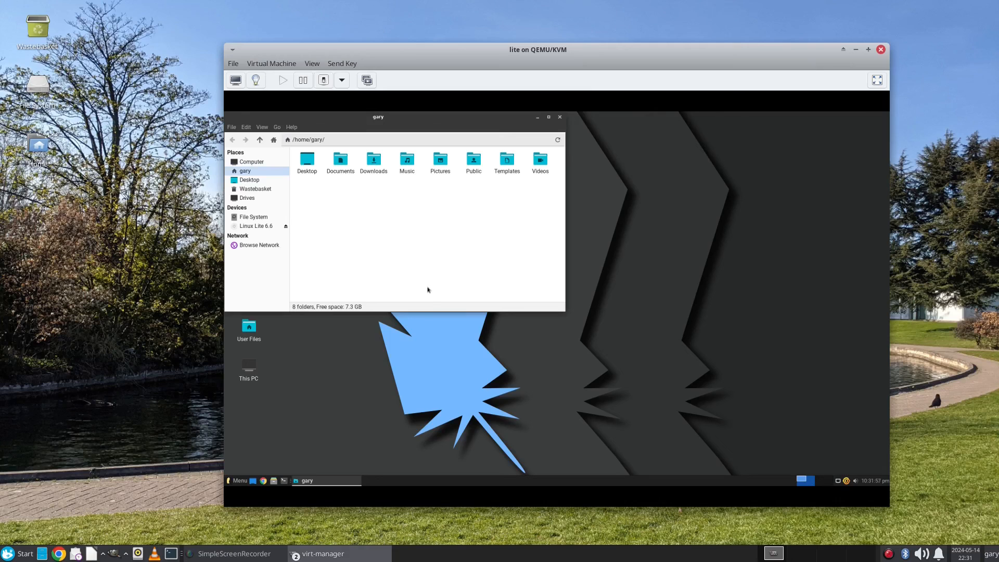
{"action": "left_click", "coordinate": [260, 219]}
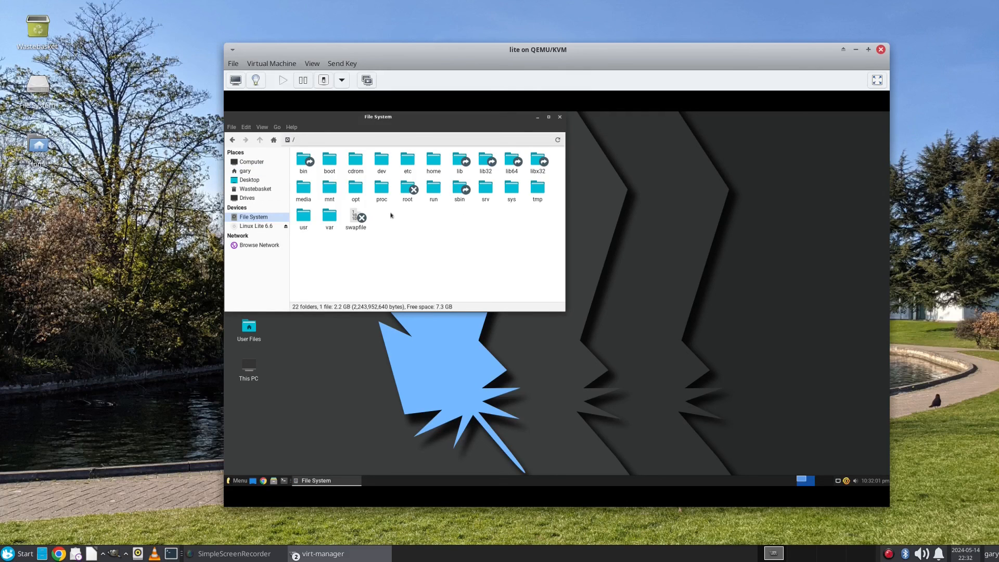
{"action": "double_click", "coordinate": [331, 192]}
{"action": "left_click", "coordinate": [308, 161]}
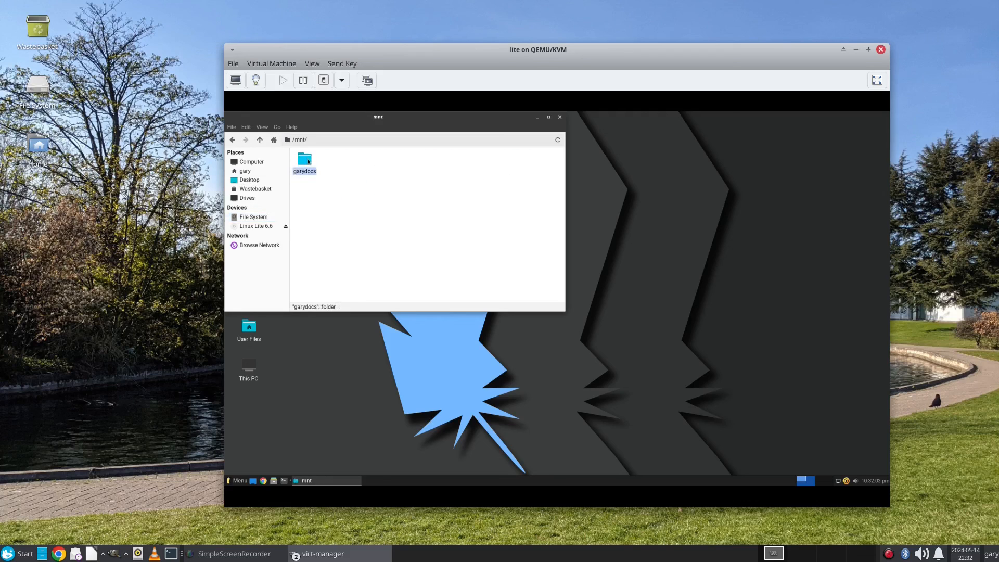
{"action": "double_click", "coordinate": [309, 162]}
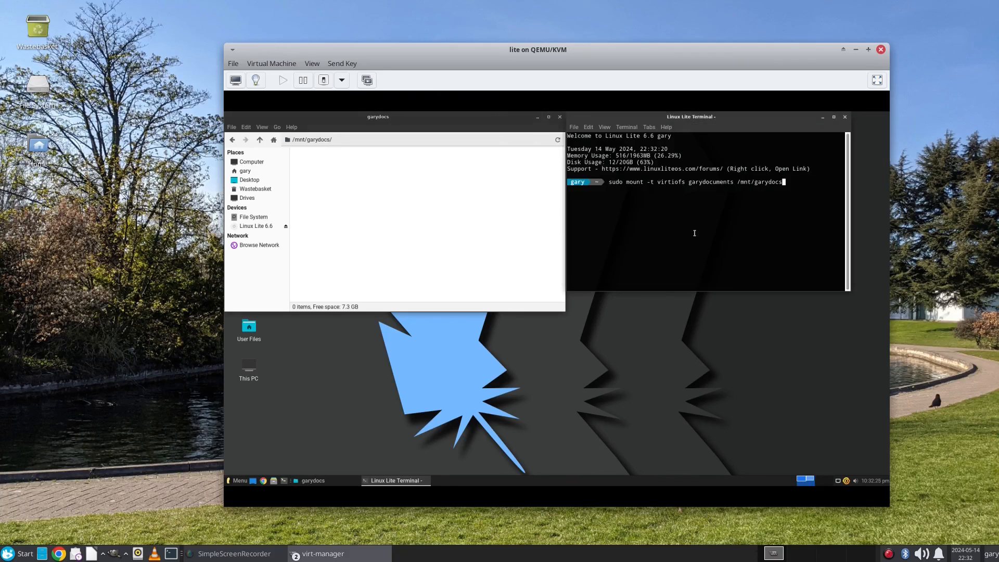
{"action": "key", "text": "Return"}
{"action": "key", "text": "Return"}
Step: Reopen garydocs and view the saved screenshot PNG in an image viewer, then close it
{"action": "left_click", "coordinate": [260, 140]}
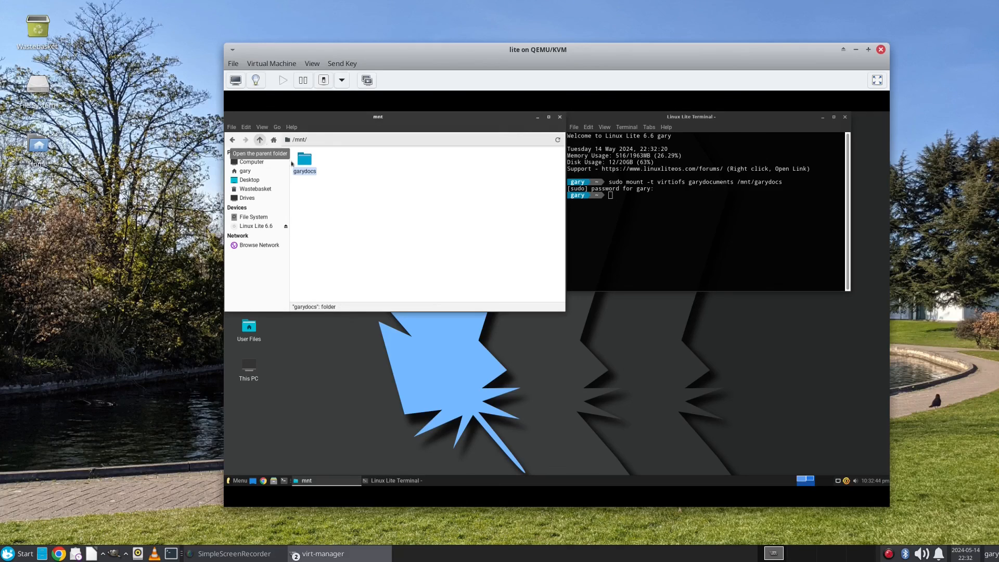
{"action": "double_click", "coordinate": [309, 167]}
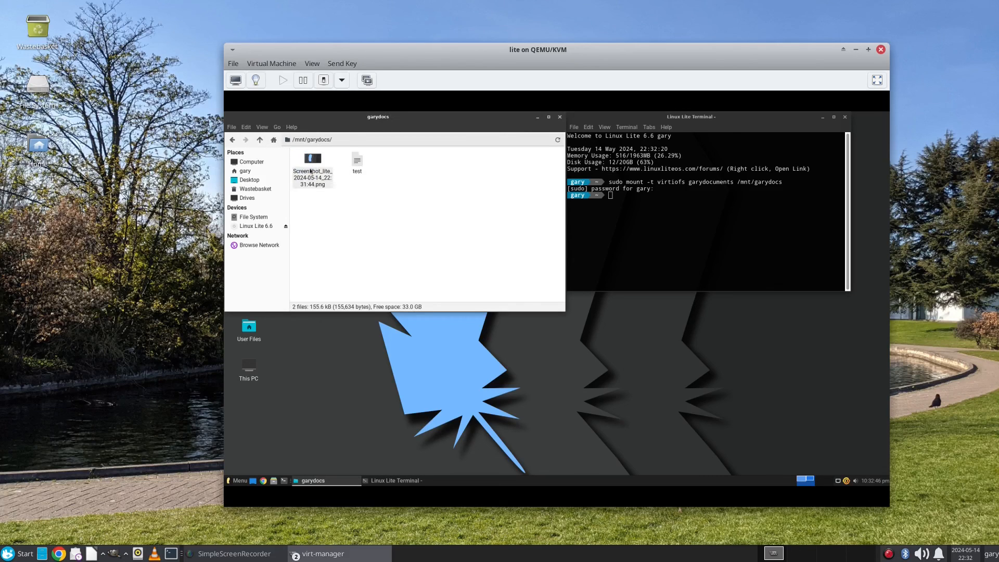
{"action": "left_click", "coordinate": [314, 170]}
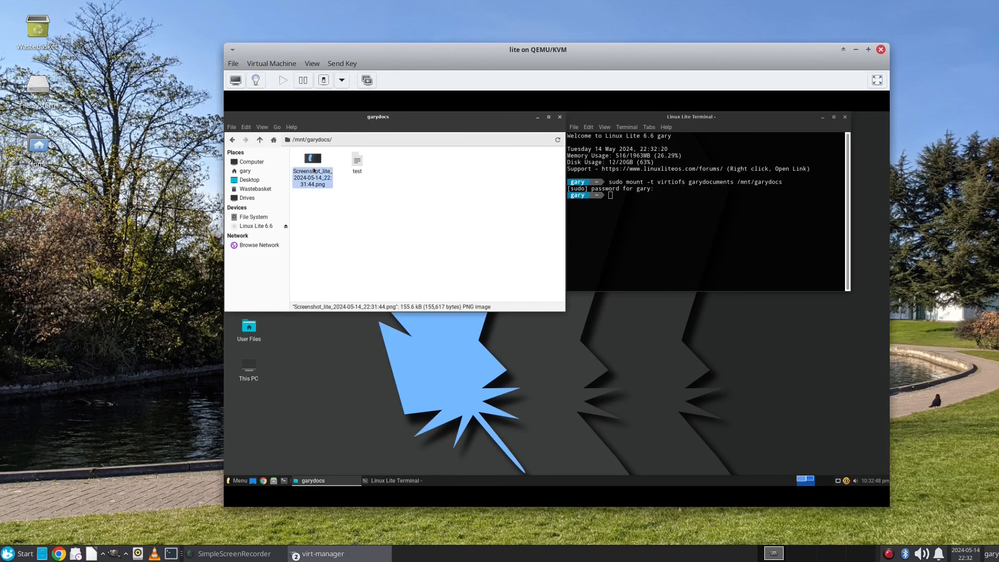
{"action": "double_click", "coordinate": [314, 170]}
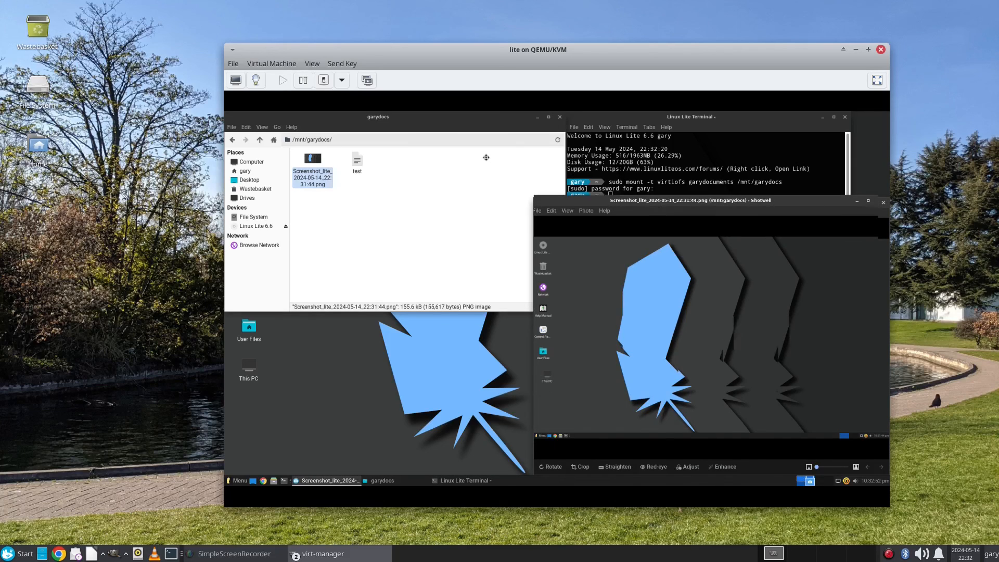
{"action": "left_click_drag", "start_coordinate": [664, 206], "coordinate": [487, 160]}
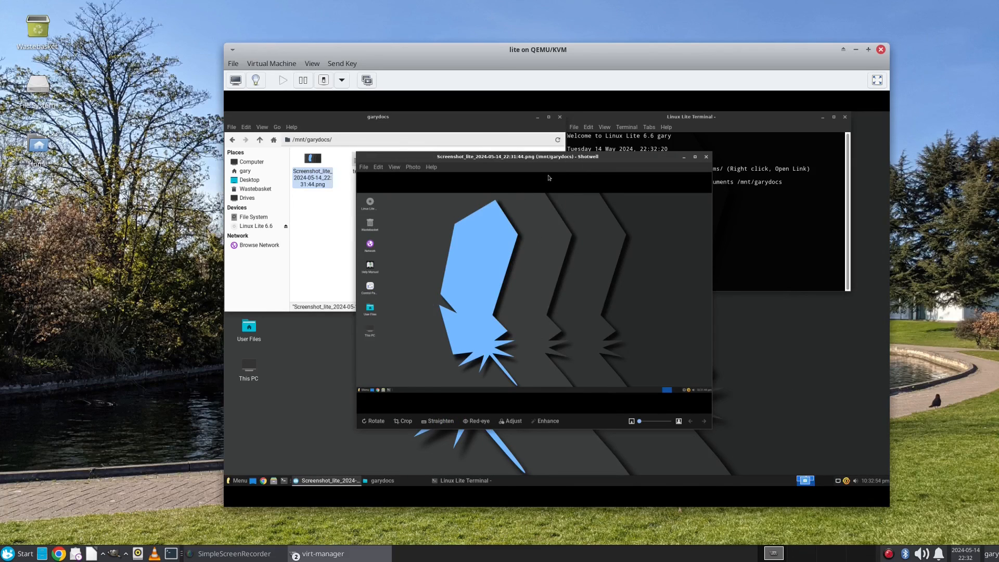
{"action": "left_click", "coordinate": [706, 156]}
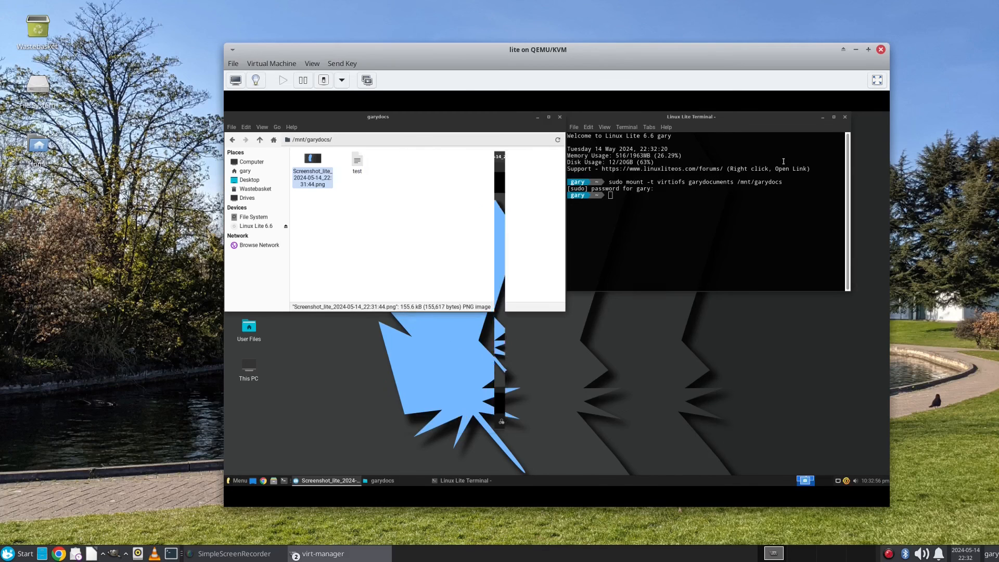